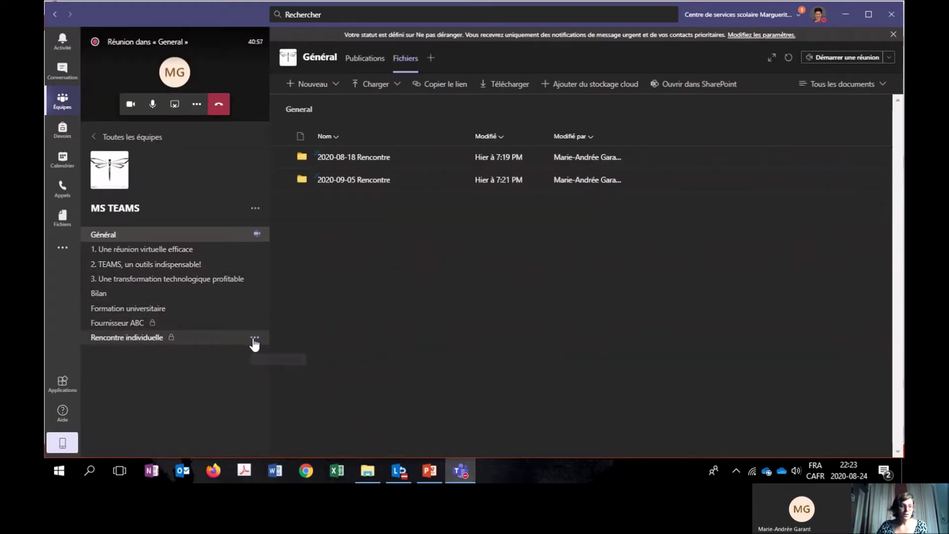
Hide the Rencontre individuelle and Fournisseur ABC channels from the MS TEAMS channel list.
click(254, 340)
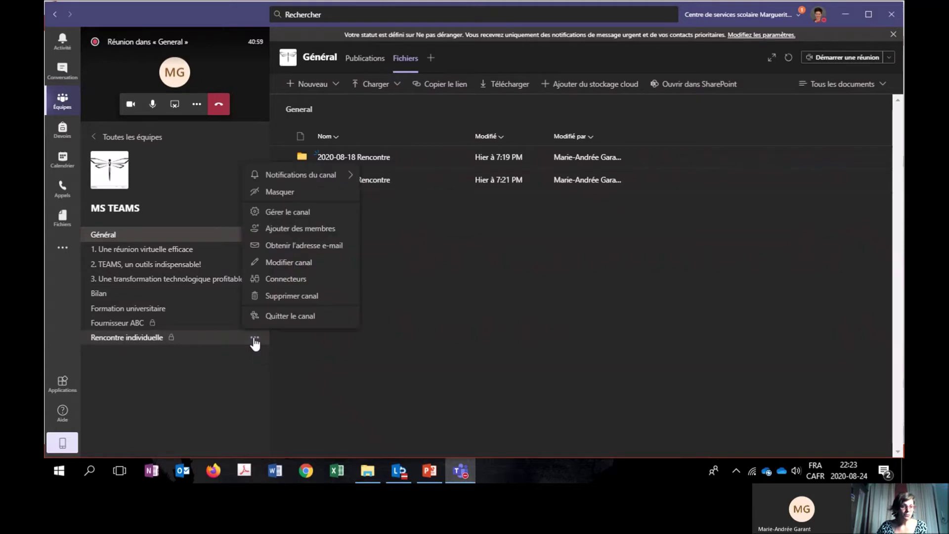
click(280, 198)
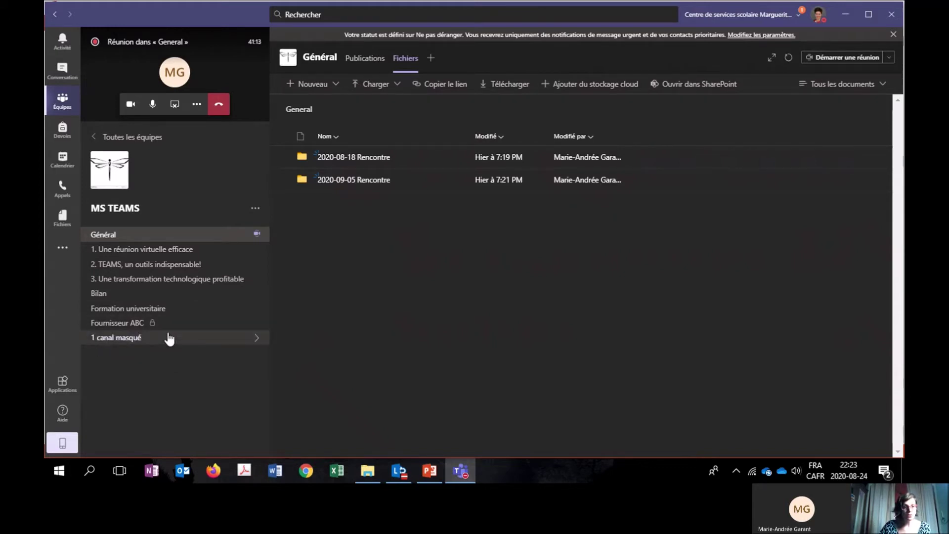
click(257, 324)
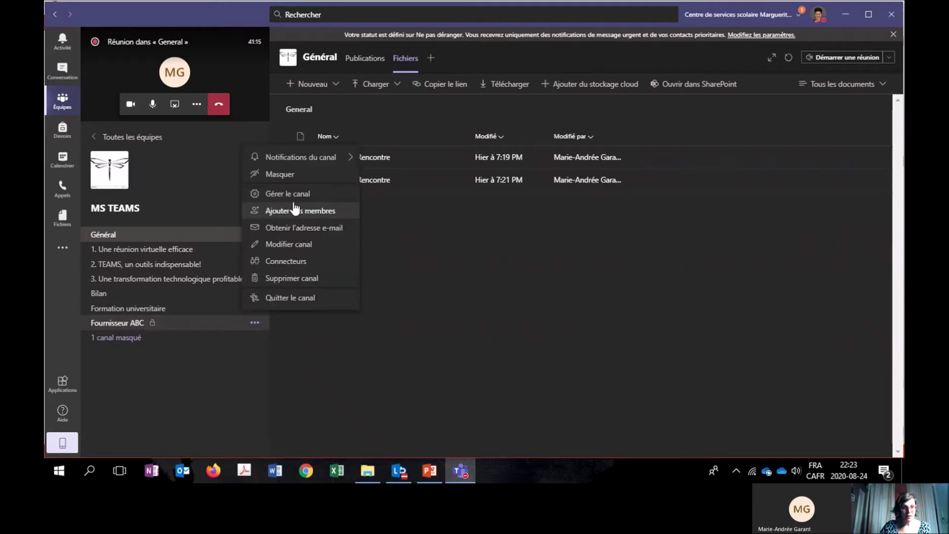
click(280, 174)
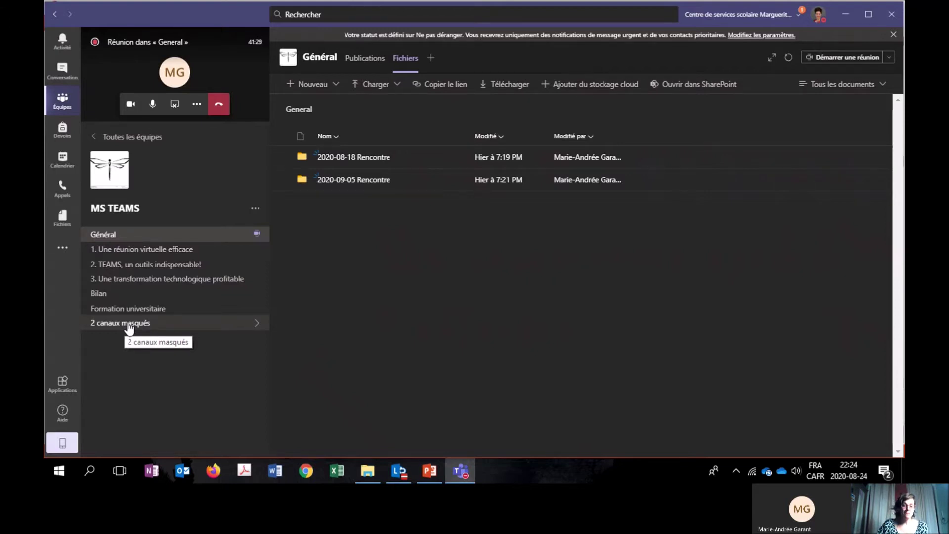
key(alt+Tab)
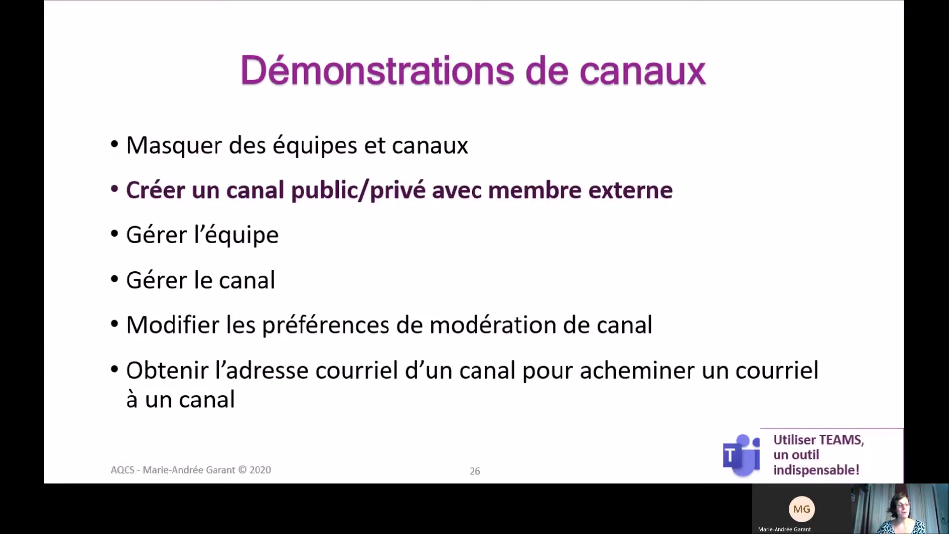
key(alt+Tab)
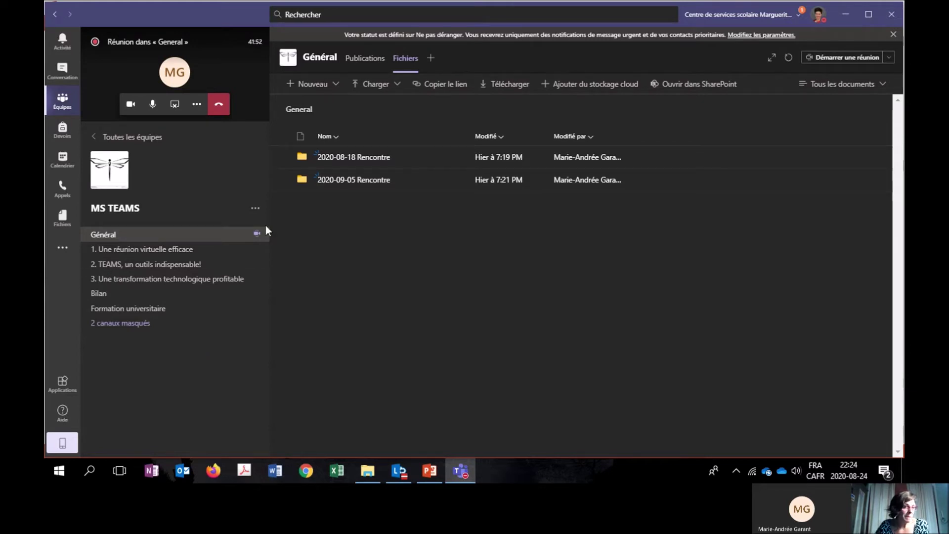
Start a new MS TEAMS channel, replacing the already-taken name Formation with Perfectionnement.
click(256, 210)
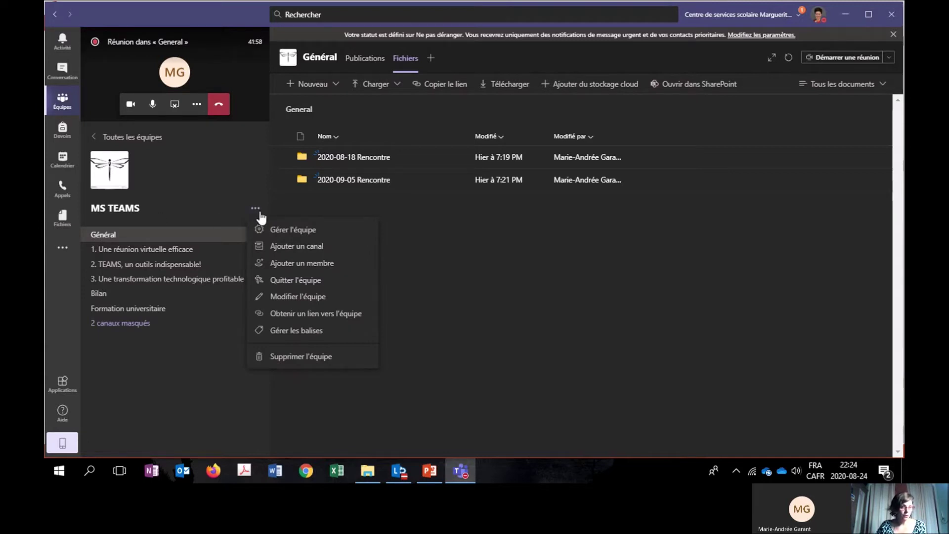
click(298, 248)
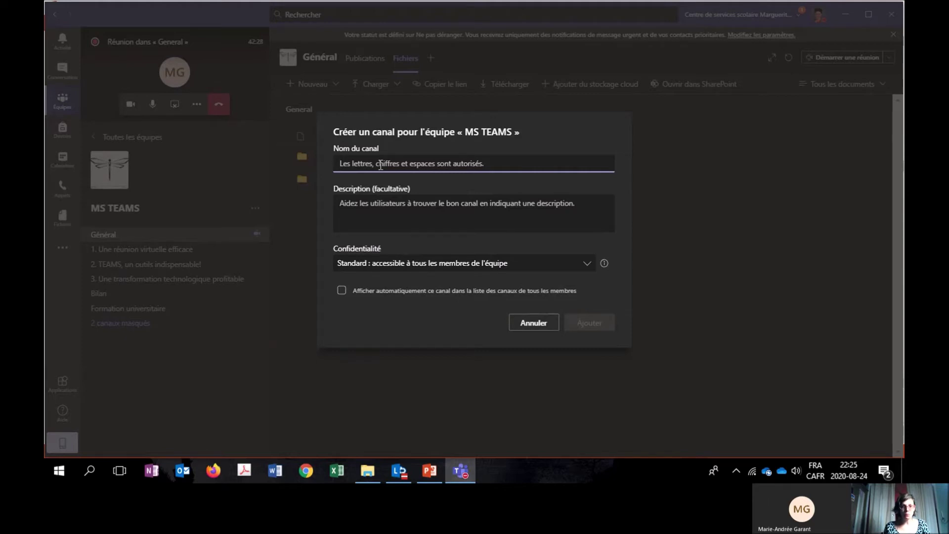
text(Formation)
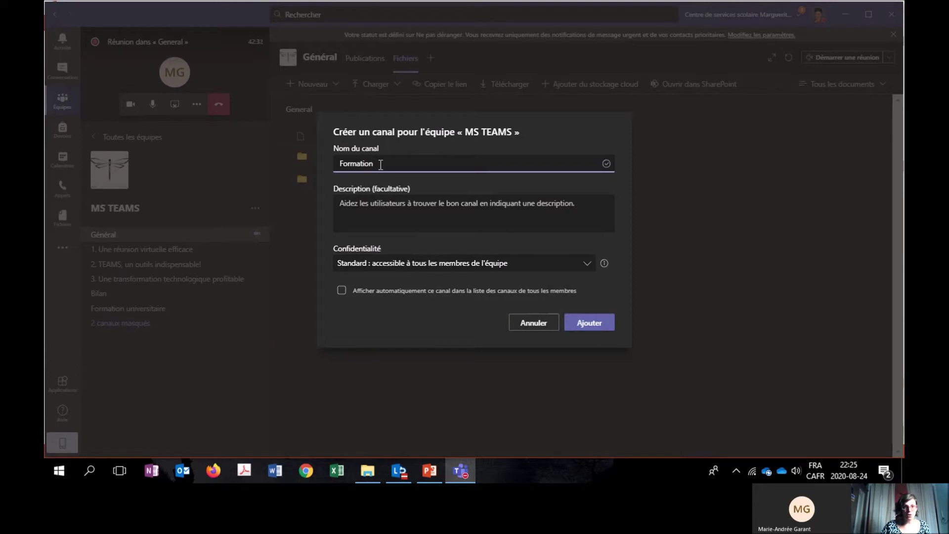
click(586, 322)
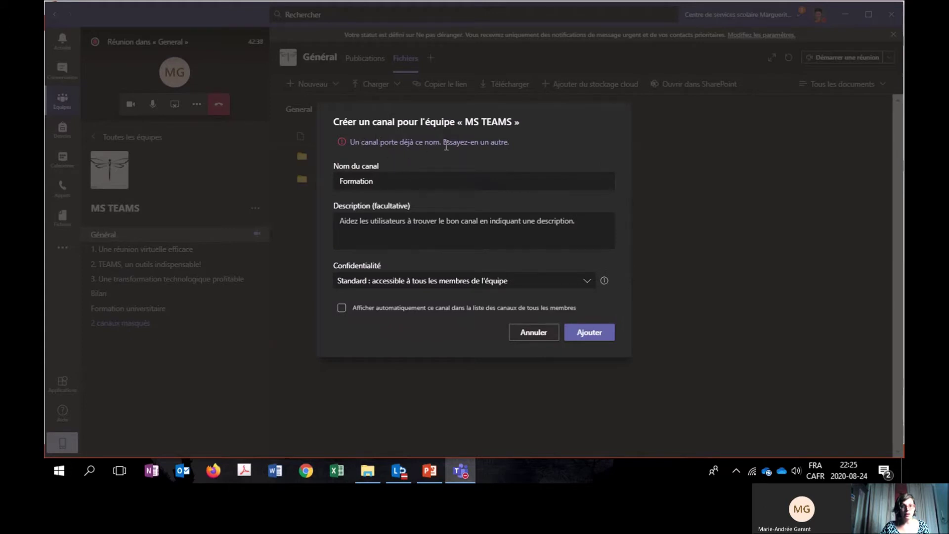
click(420, 177)
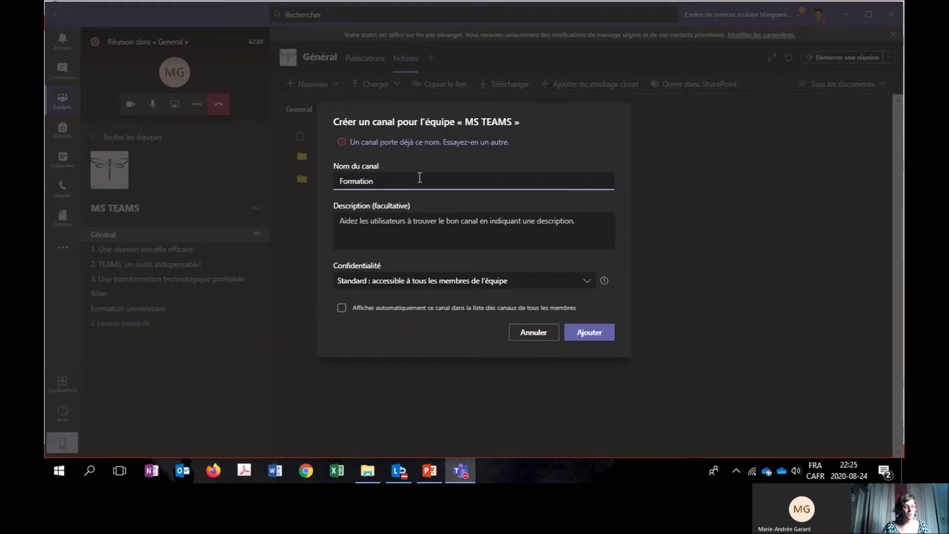
key(BackSpace)
key(BackSpace)
key(BackSpace)
key(BackSpace)
key(BackSpace)
key(BackSpace)
key(BackSpace)
key(BackSpace)
key(BackSpace)
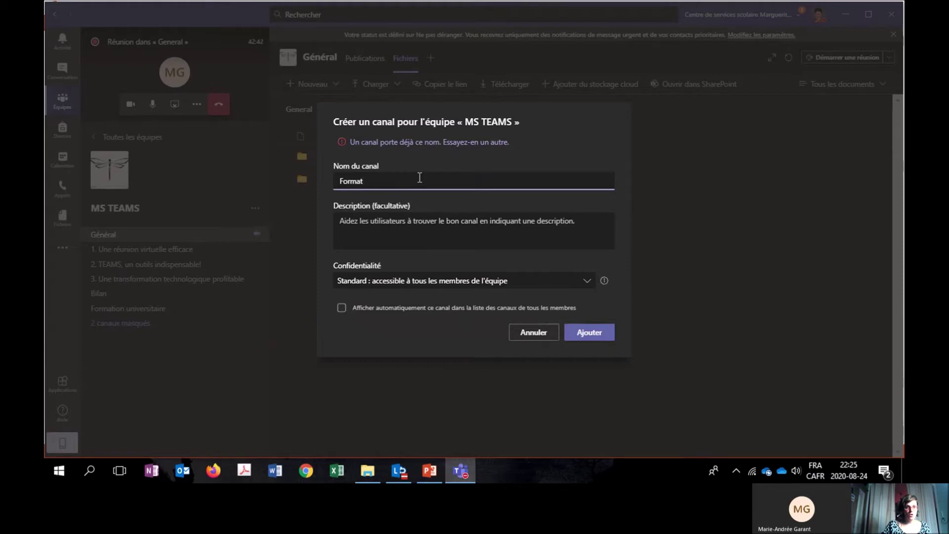
text(Perfe)
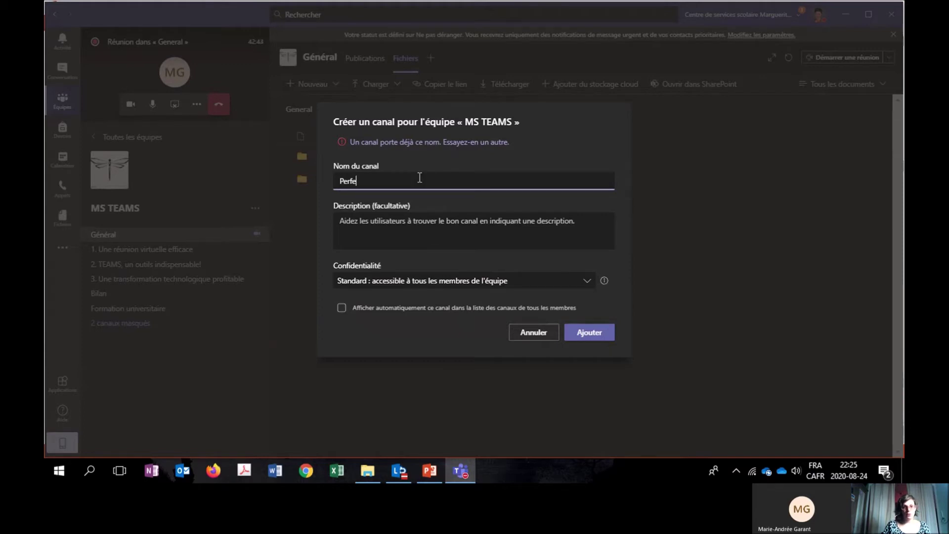
text(ctionnement)
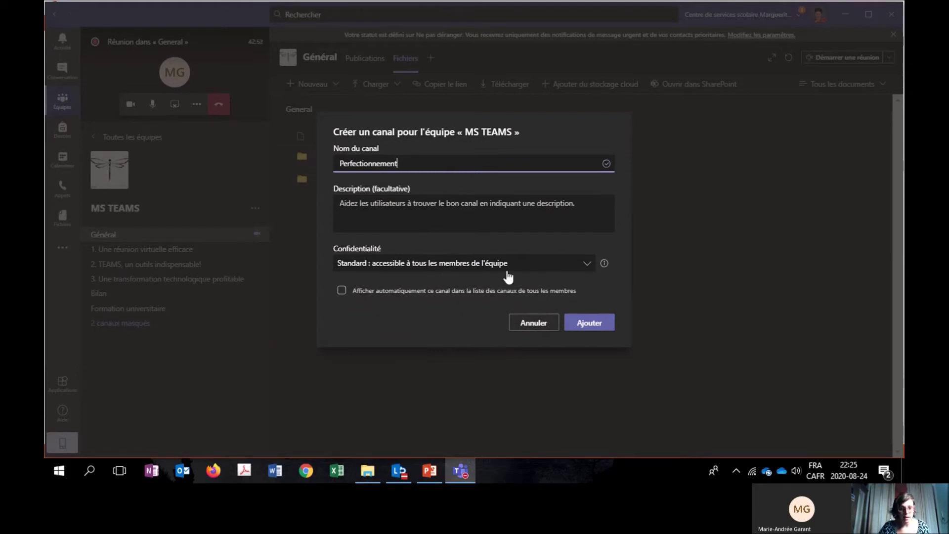
click(384, 268)
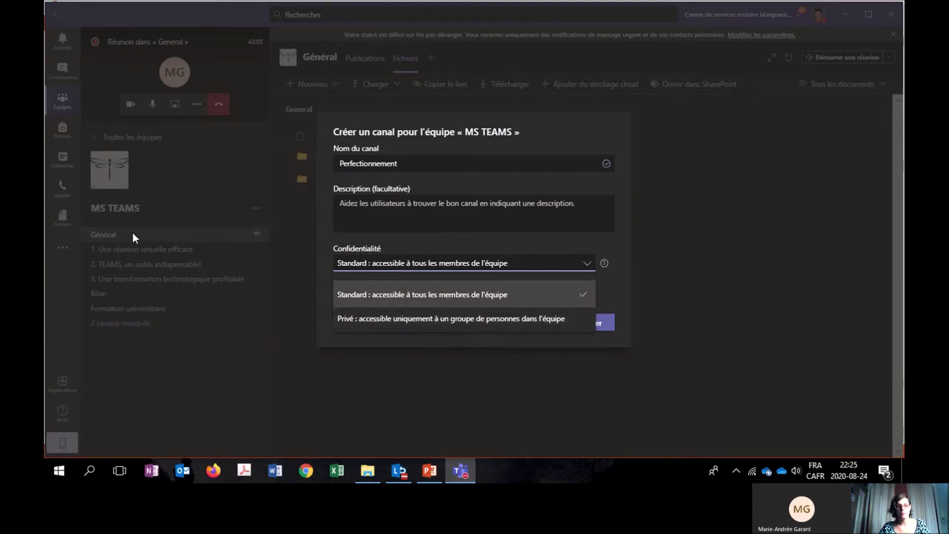
Set Perfectionnement's privacy to Privé, create it, and start typing a guest's name.
click(438, 321)
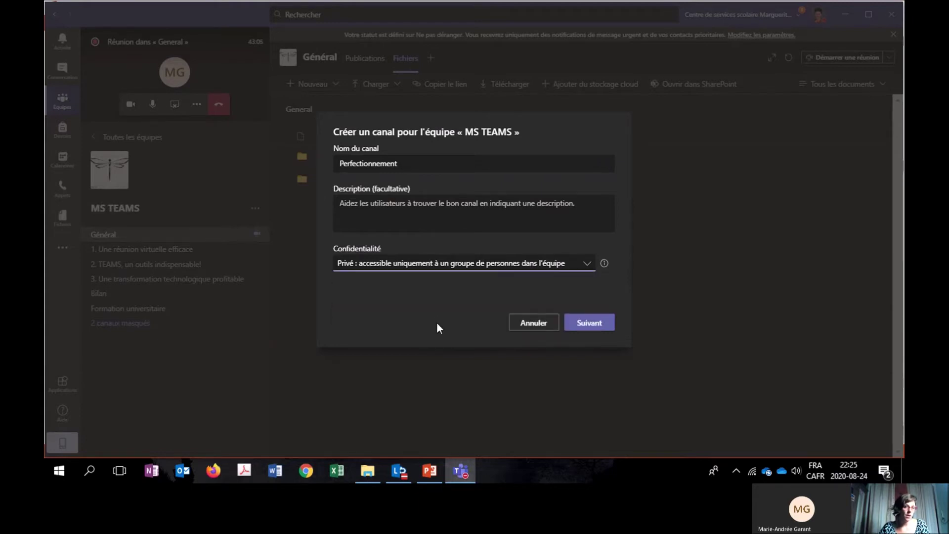
click(596, 324)
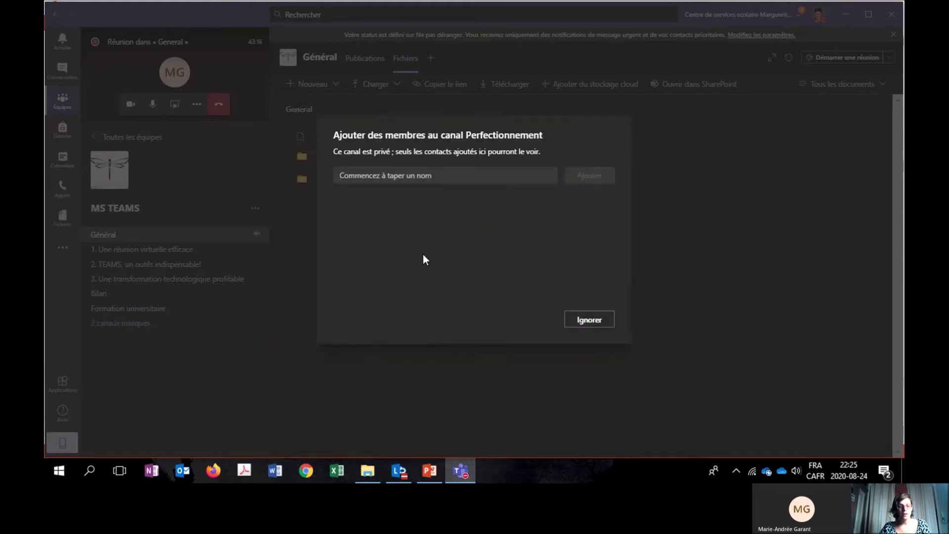
text(marie-)
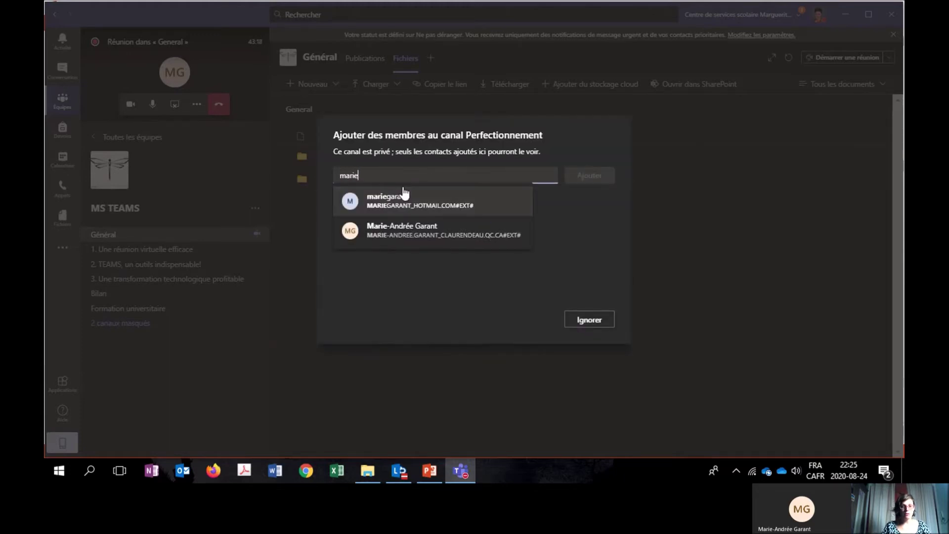
Add the suggested invited guest to Perfectionnement and close the members dialog with Terminé.
click(423, 232)
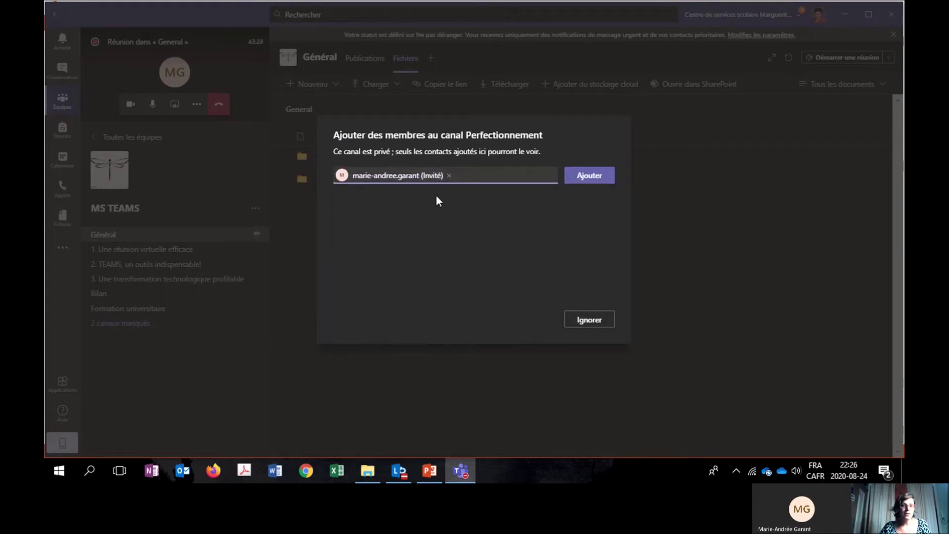
click(590, 179)
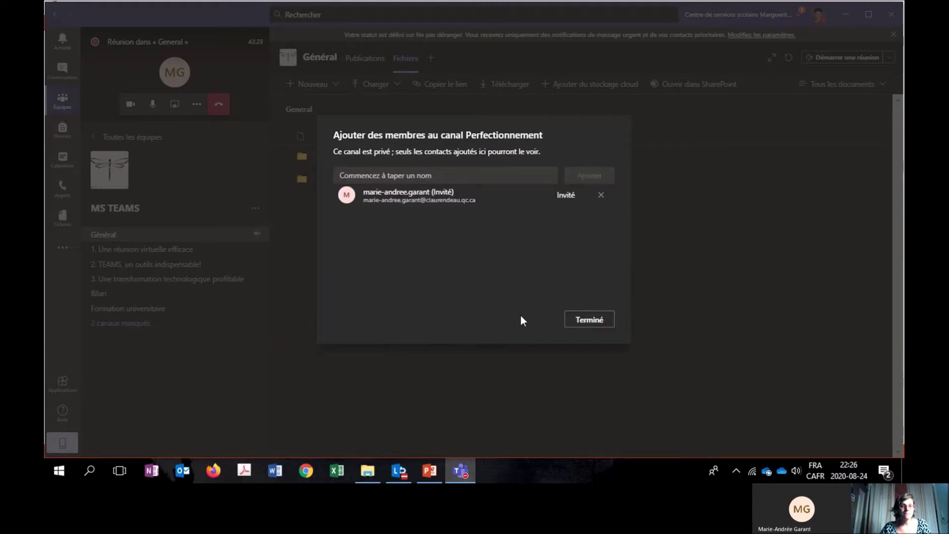
click(588, 320)
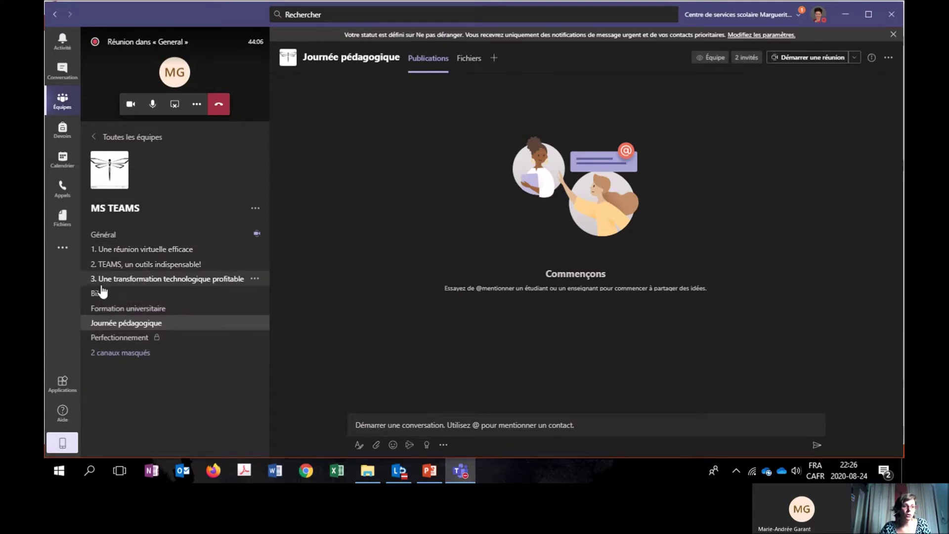
key(alt+Tab)
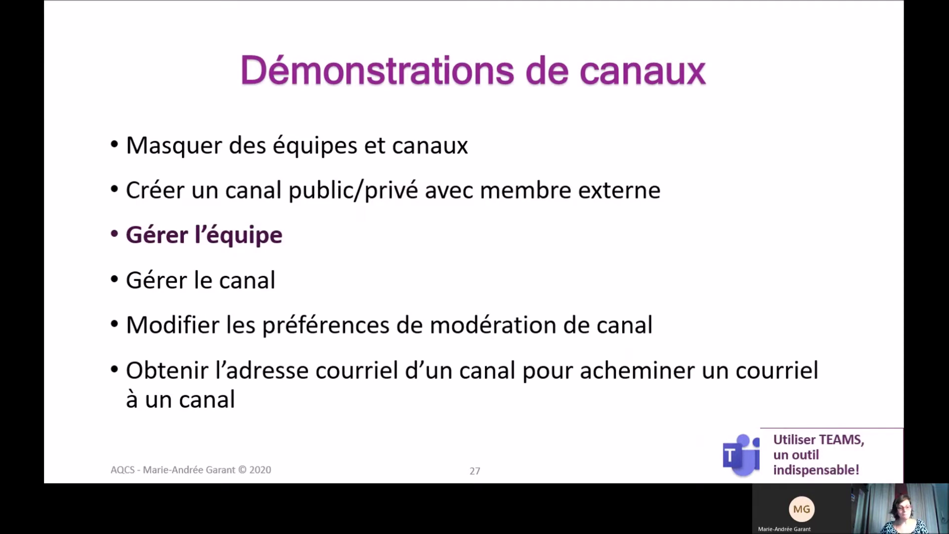
key(alt+Tab)
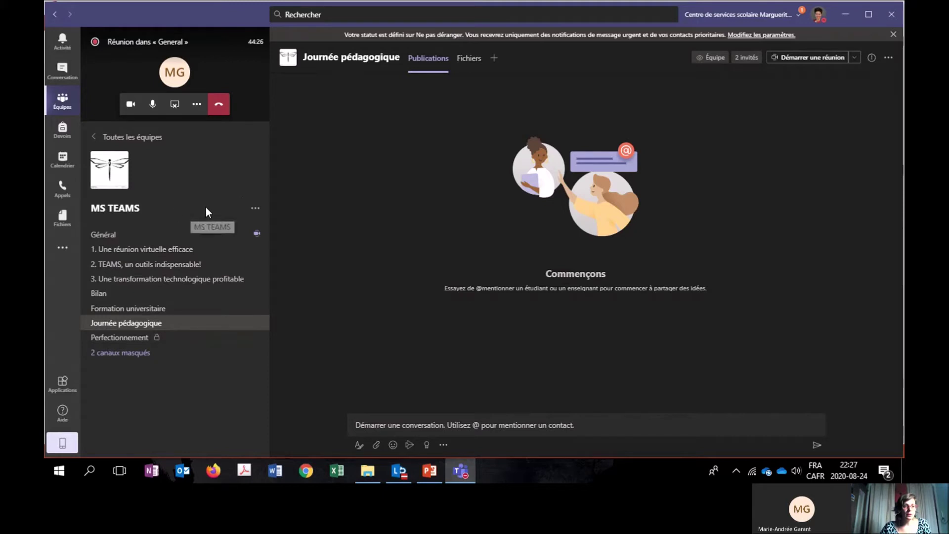
Open Gérer l'équipe for MS TEAMS, look at members and pending requests, then show Canaux.
click(259, 212)
click(280, 229)
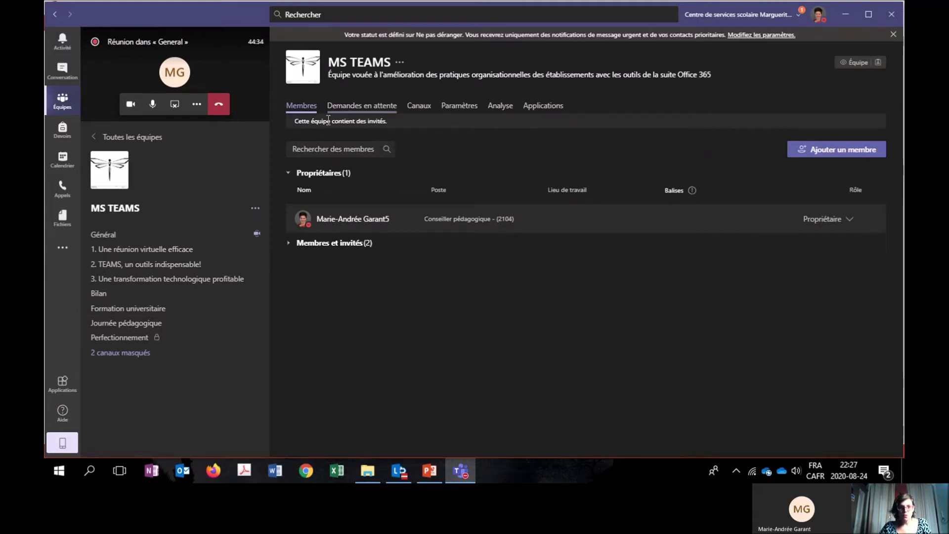
click(290, 243)
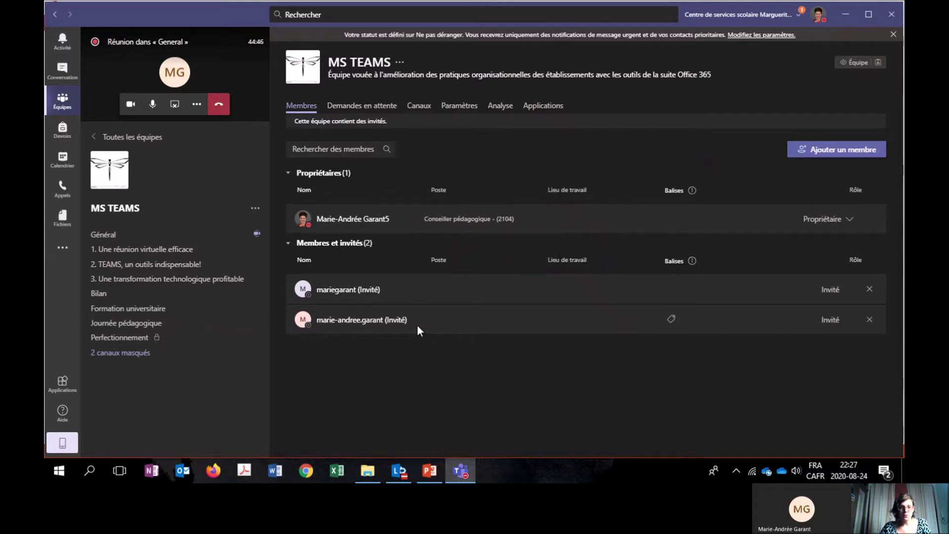
click(345, 112)
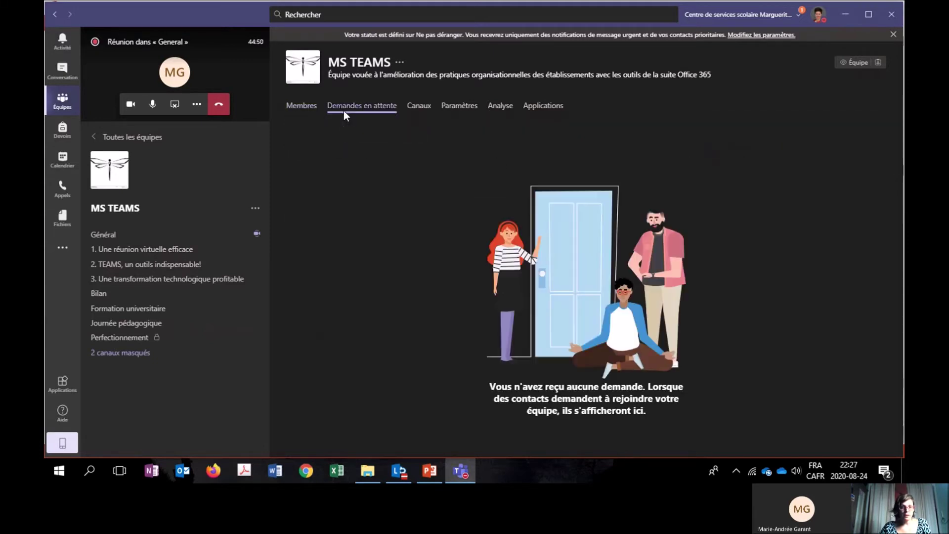
click(418, 114)
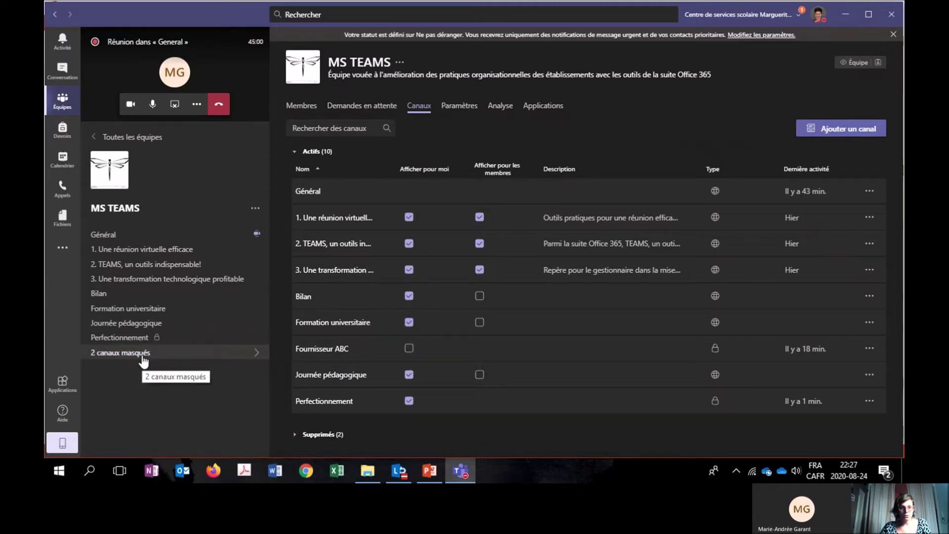
Uncheck Afficher pour moi for channels 2, 3, Formation universitaire, Bilan, Journée pédagogique and Perfectionnement.
scroll(510, 366, down, 1)
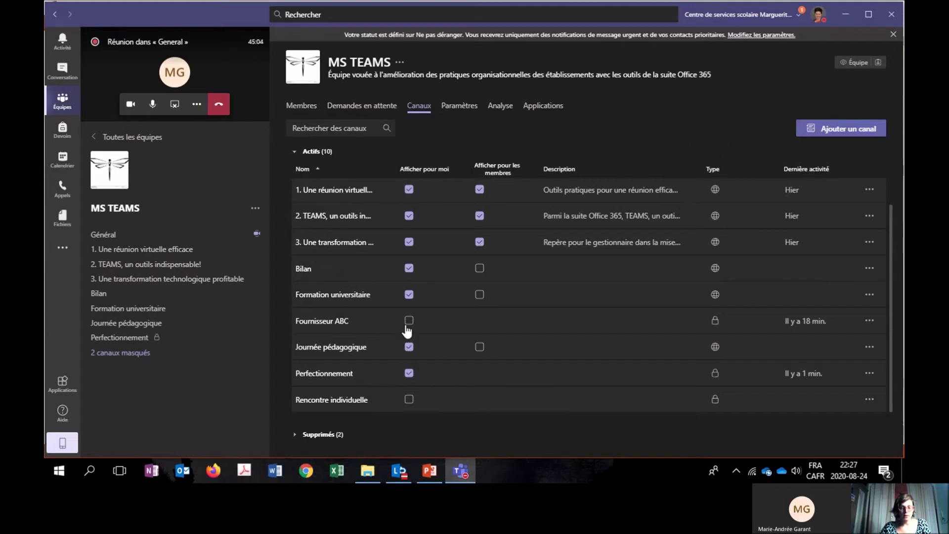
click(409, 242)
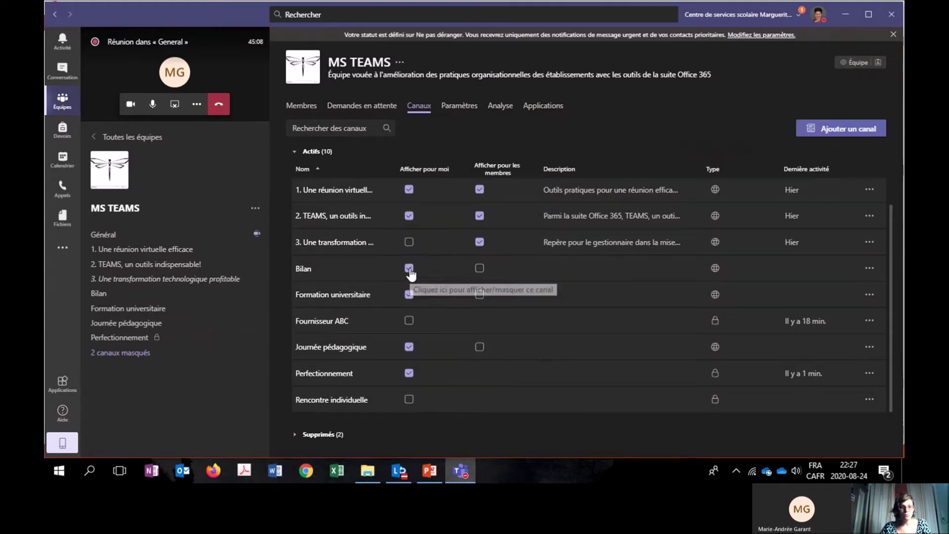
click(409, 295)
click(409, 268)
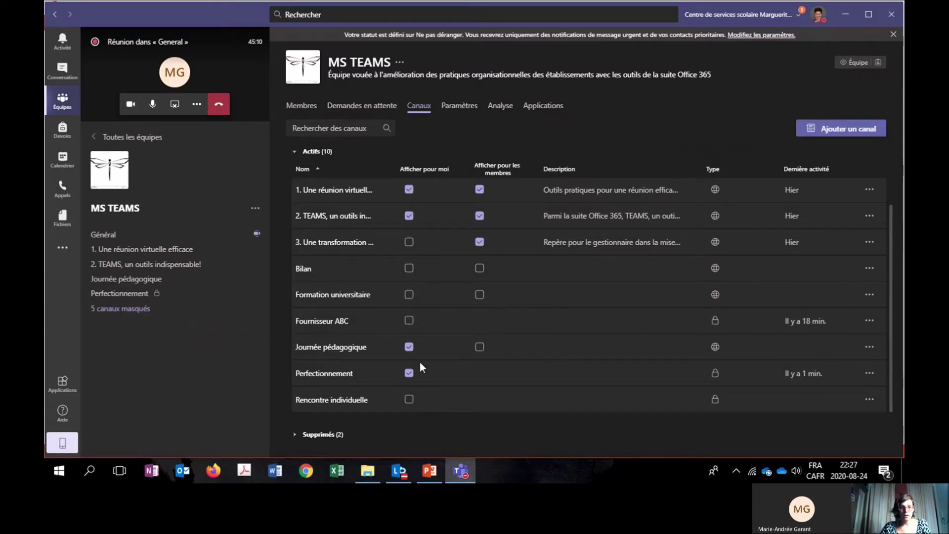
click(409, 348)
click(409, 374)
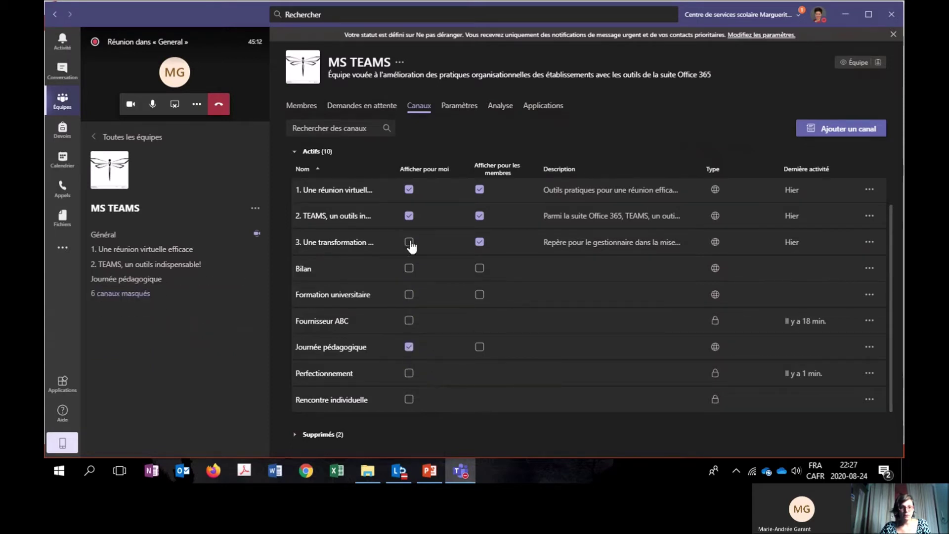
click(409, 217)
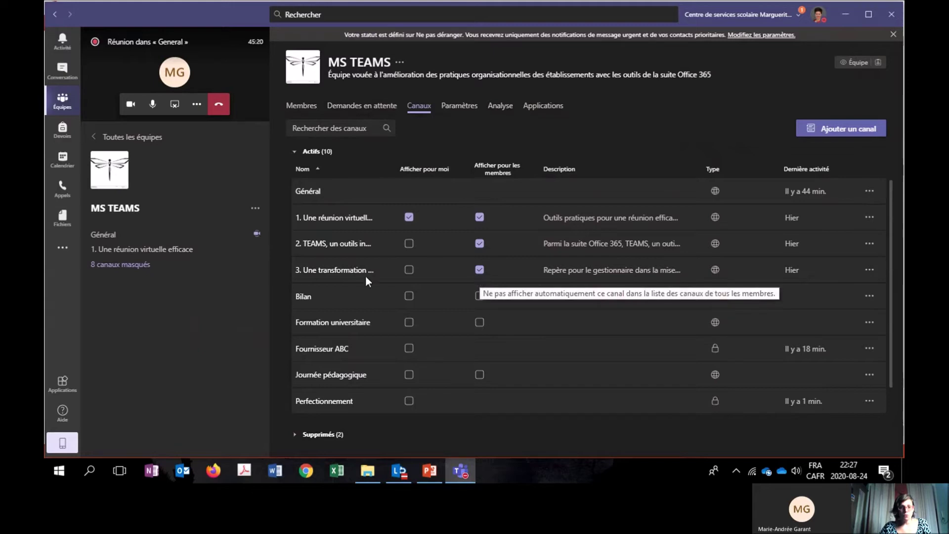
Stop auto-showing channels 2 and 3 to members; confirm channel 1 shows automatically for all.
click(481, 270)
click(480, 244)
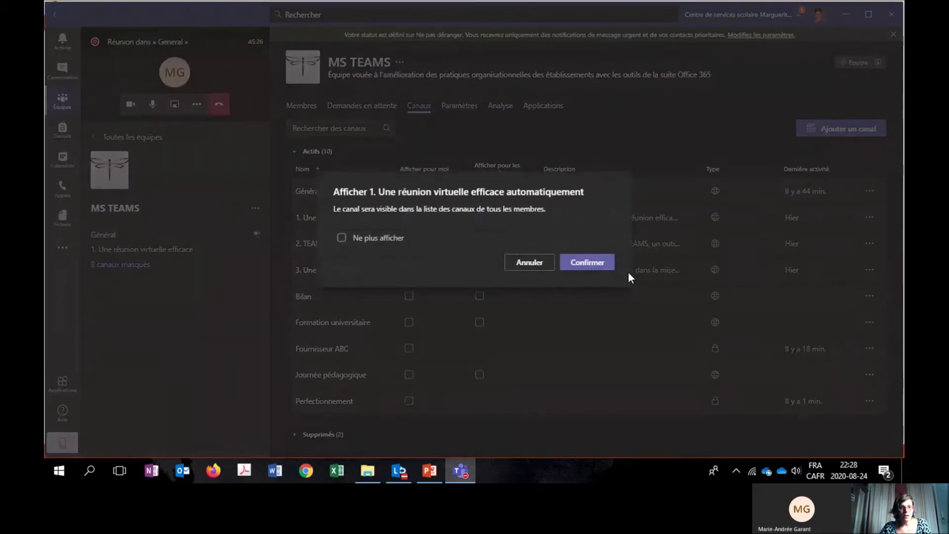
click(536, 265)
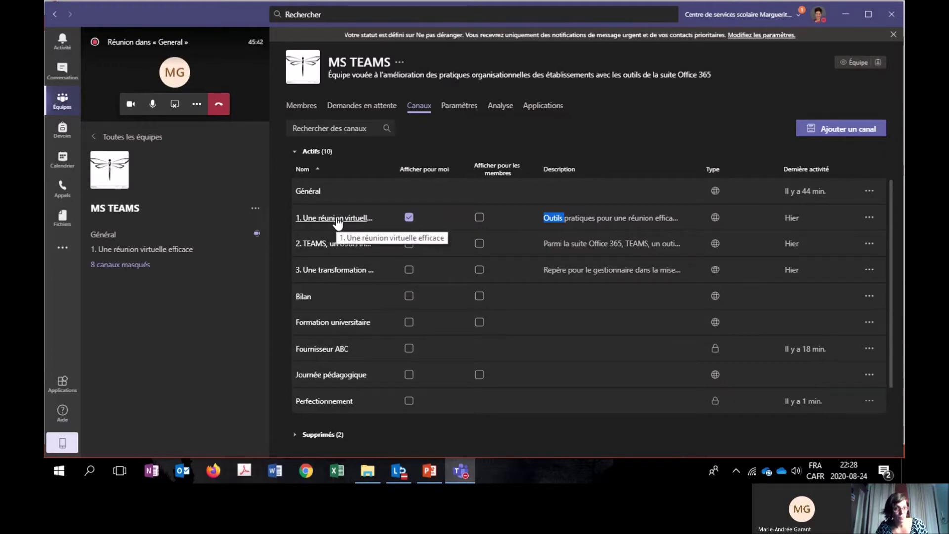
click(480, 218)
click(590, 264)
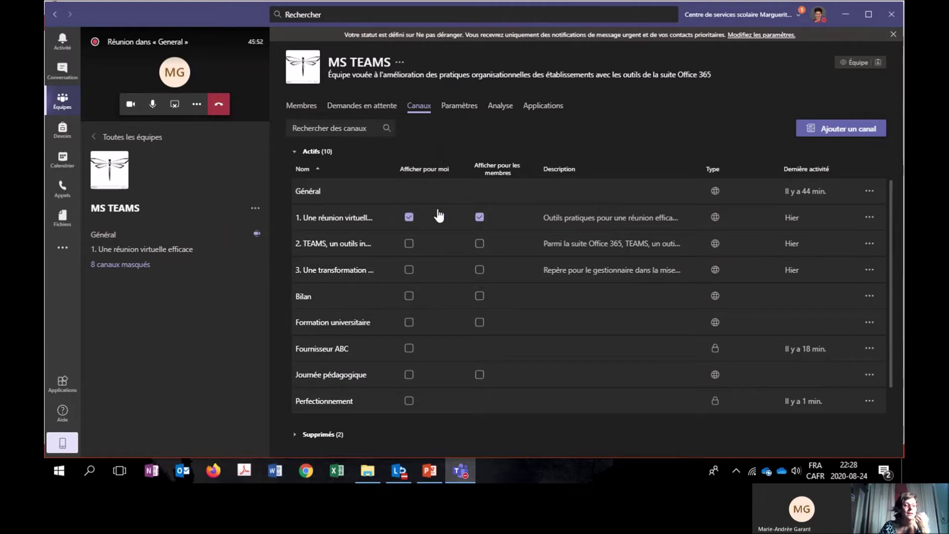
Check the Général and channel 1 options in the resulting channel list.
click(459, 106)
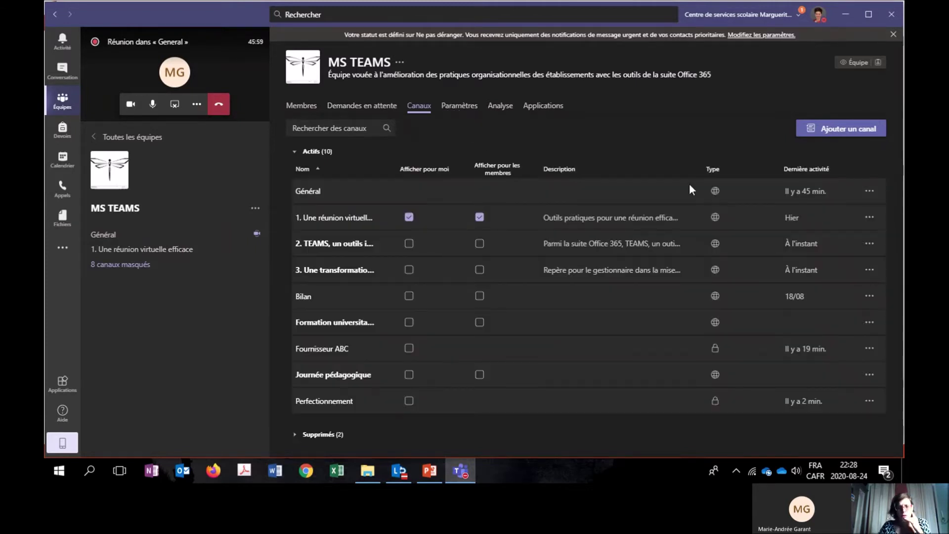
click(867, 196)
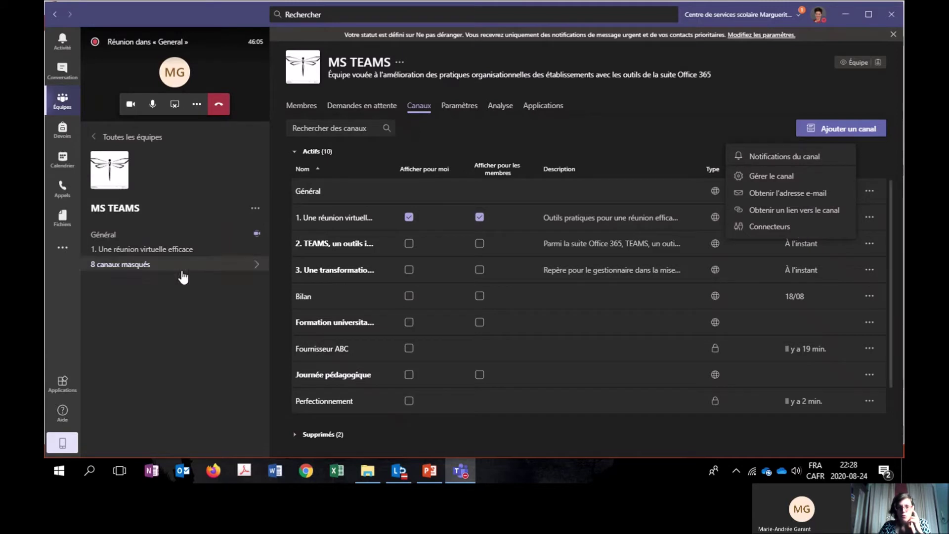
click(254, 248)
mouse_move(268, 273)
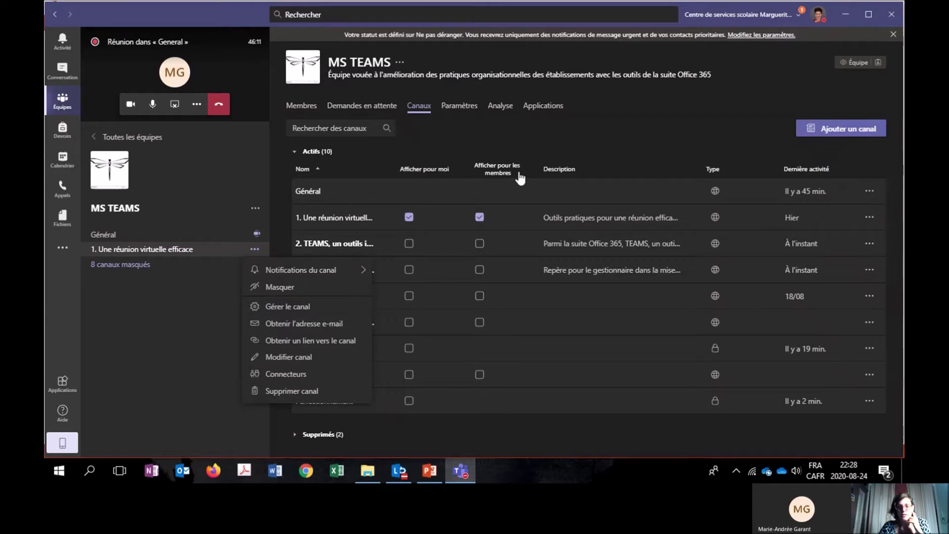
click(589, 169)
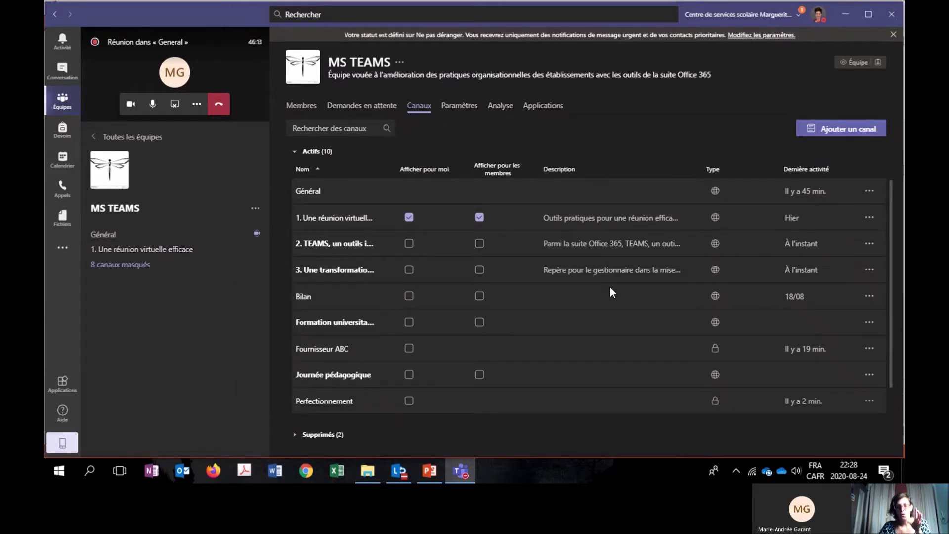
scroll(611, 288, down, 1)
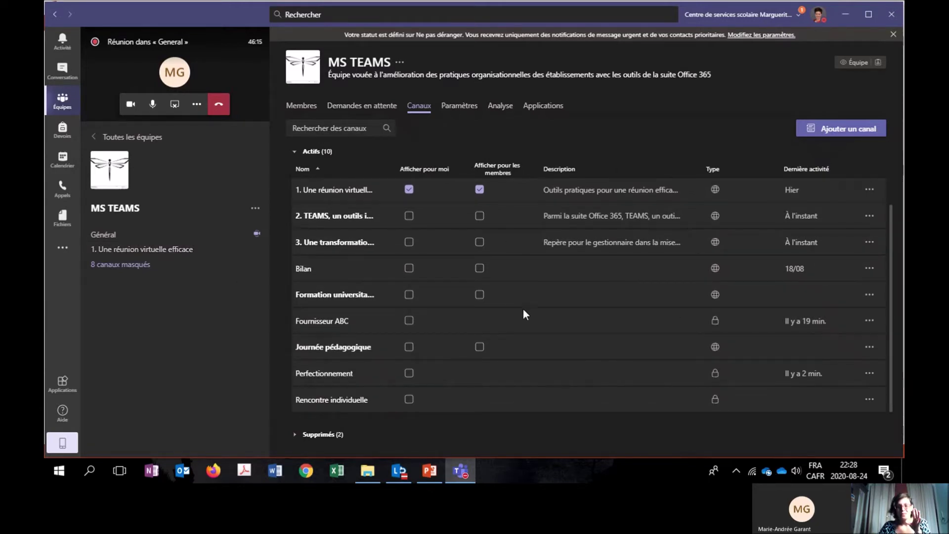
Expand Supprimés (2), expand Actifs (10) again, and switch to the Paramètres tab.
click(296, 436)
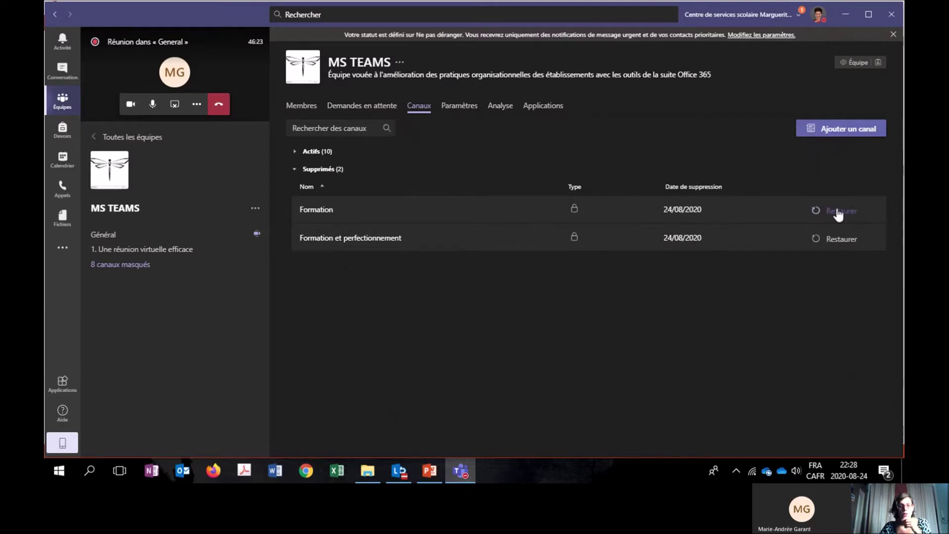
click(305, 152)
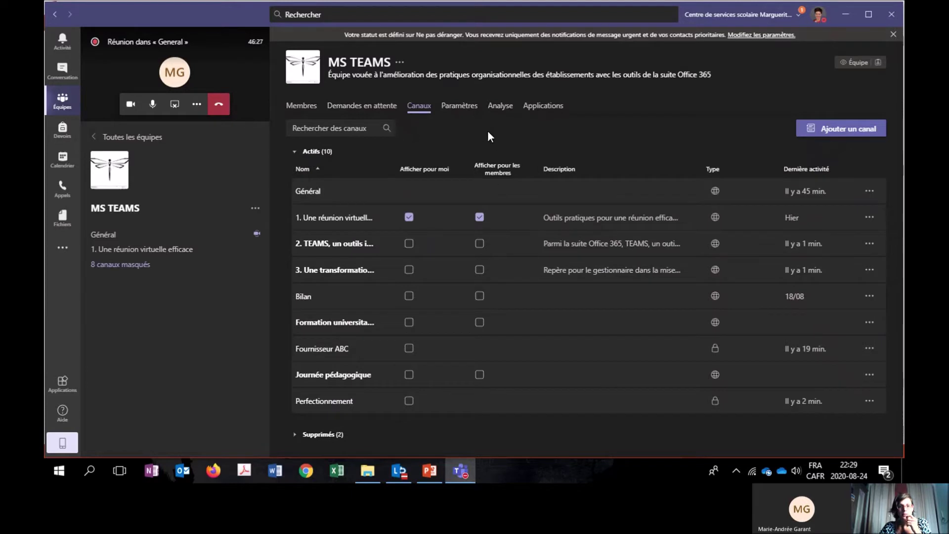
click(460, 106)
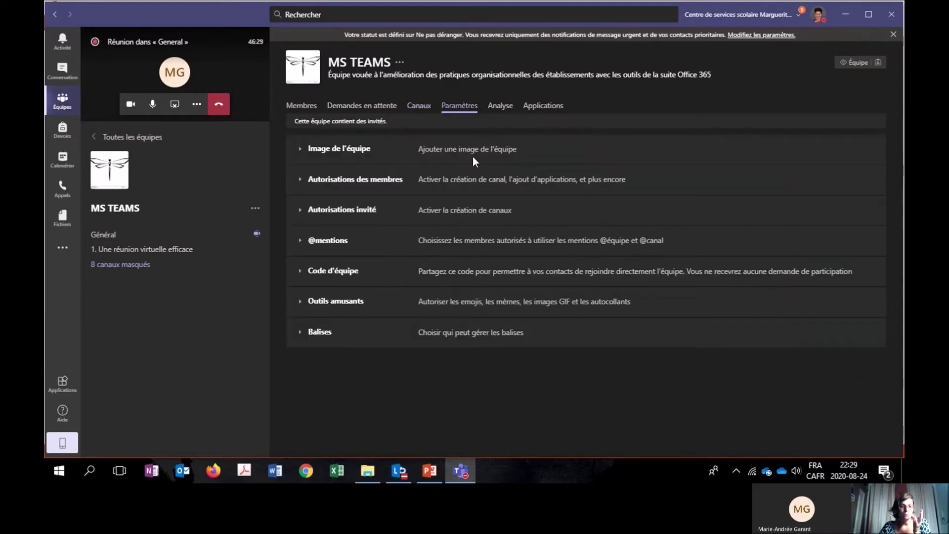
Expand Image de l'équipe, Autorisations des membres and Autorisations invité to review their options.
click(300, 148)
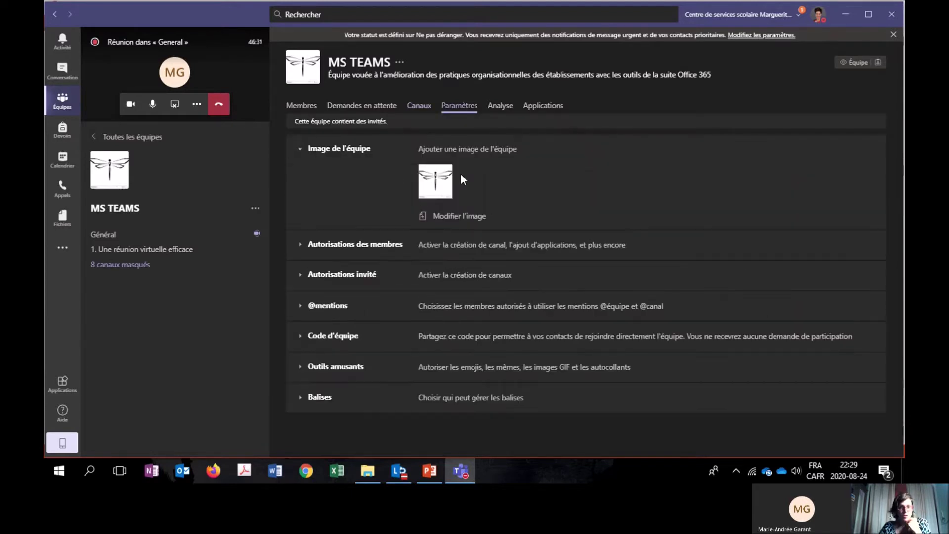
click(307, 244)
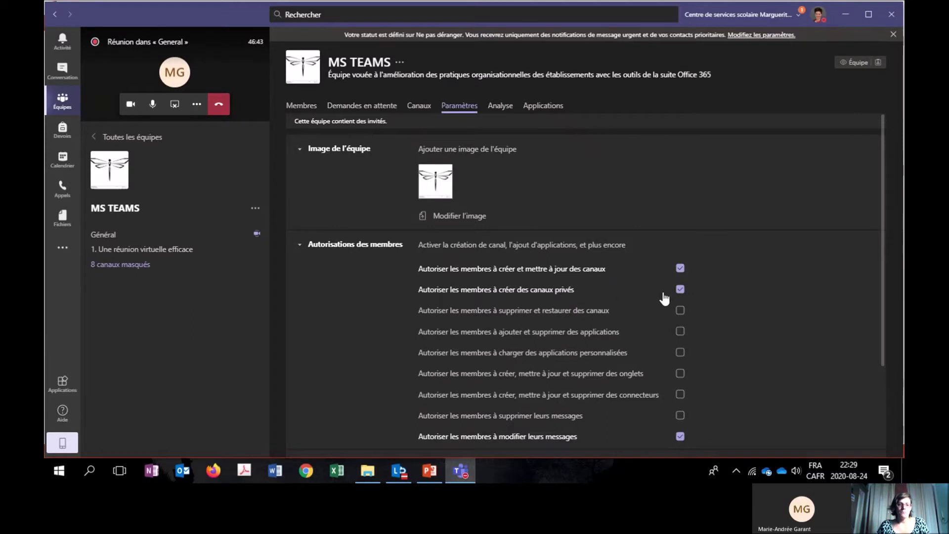
scroll(684, 393, down, 3)
scroll(684, 390, up, 3)
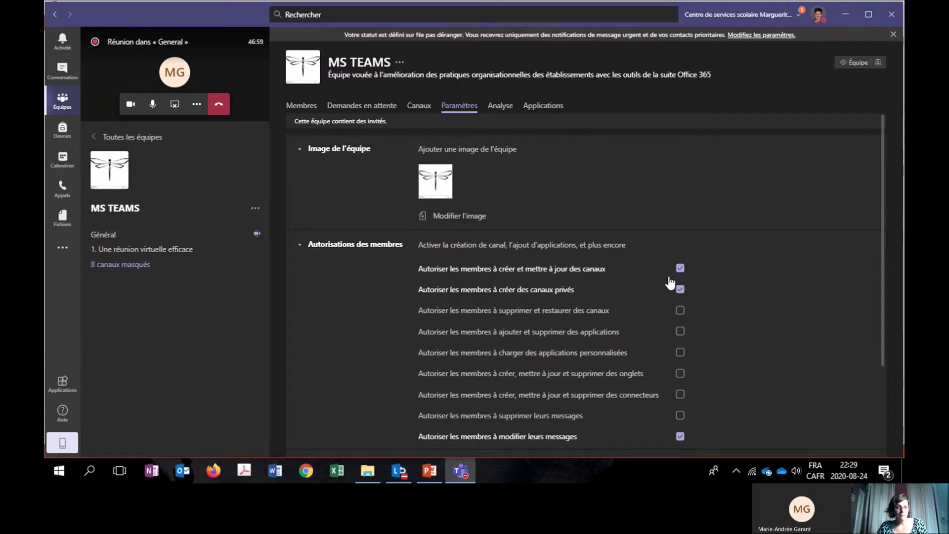
scroll(674, 411, down, 3)
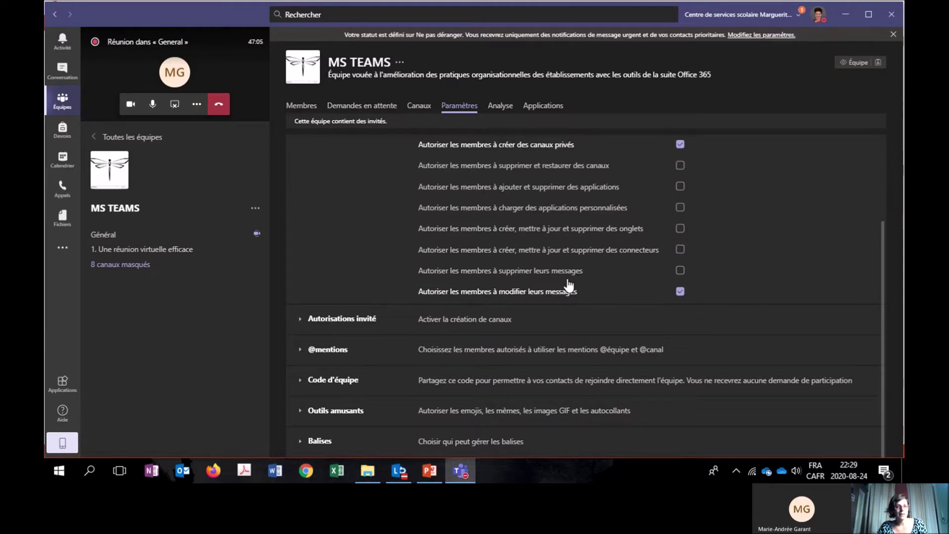
scroll(569, 284, up, 3)
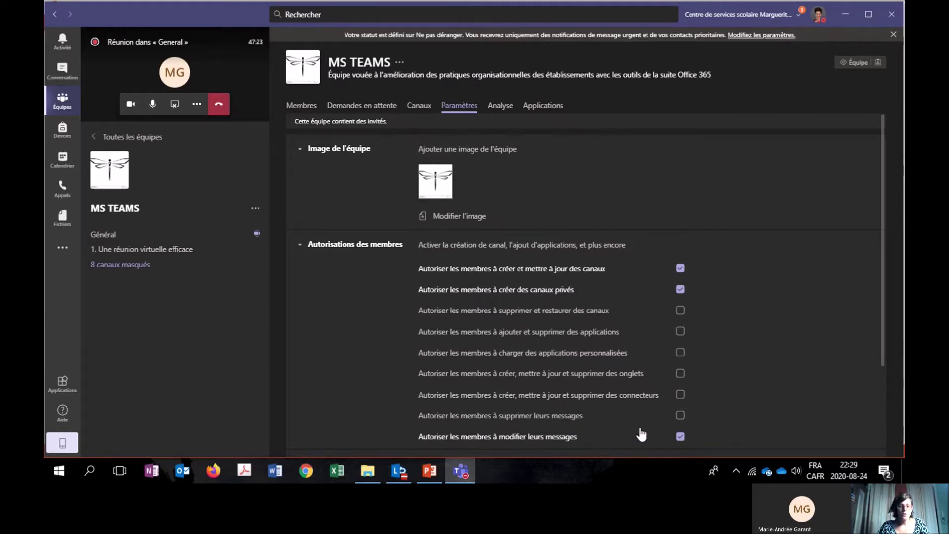
drag(882, 283, 903, 363)
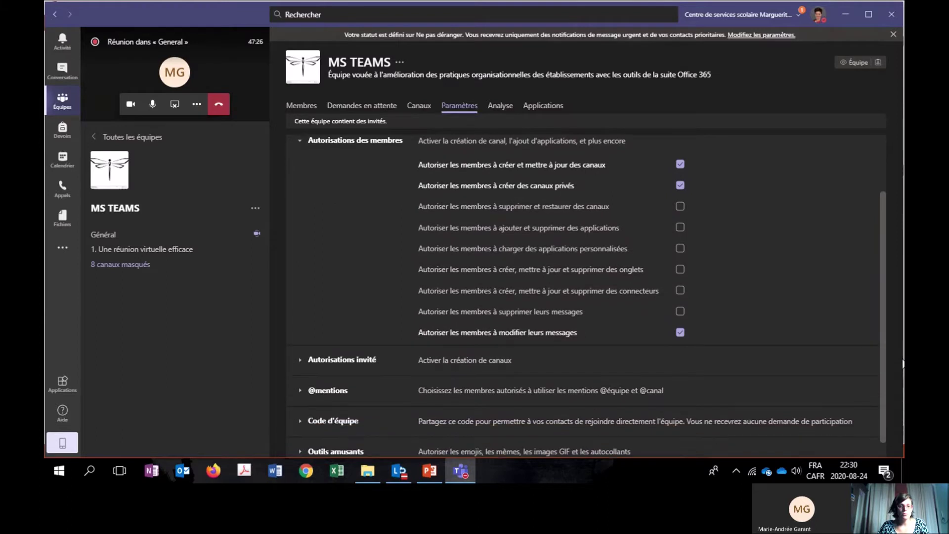
click(300, 361)
scroll(482, 340, down, 2)
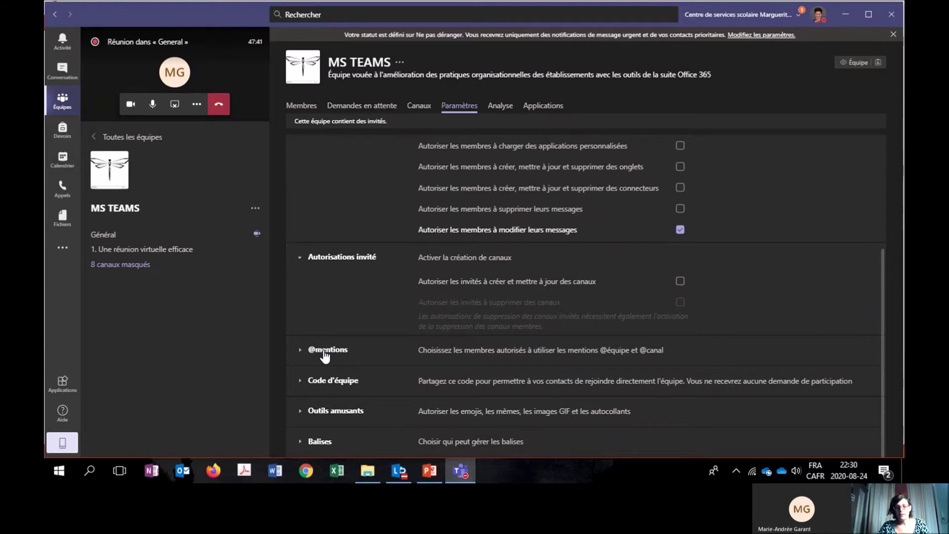
click(299, 351)
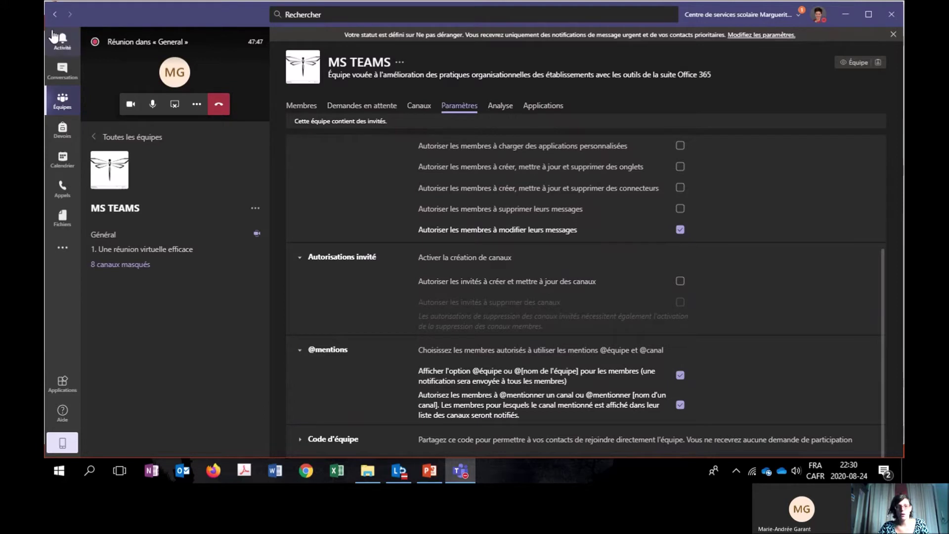
click(299, 352)
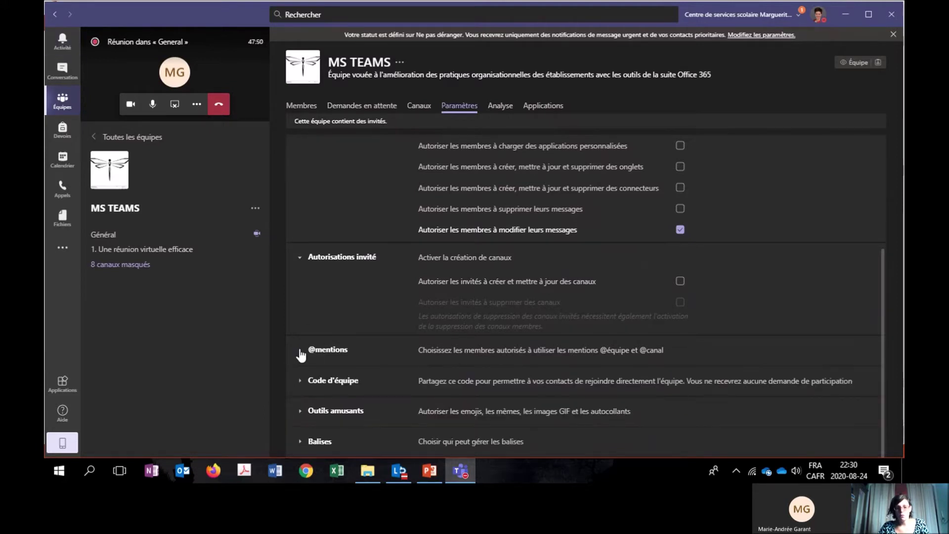
click(299, 381)
scroll(338, 366, down, 1)
drag(464, 344, 418, 347)
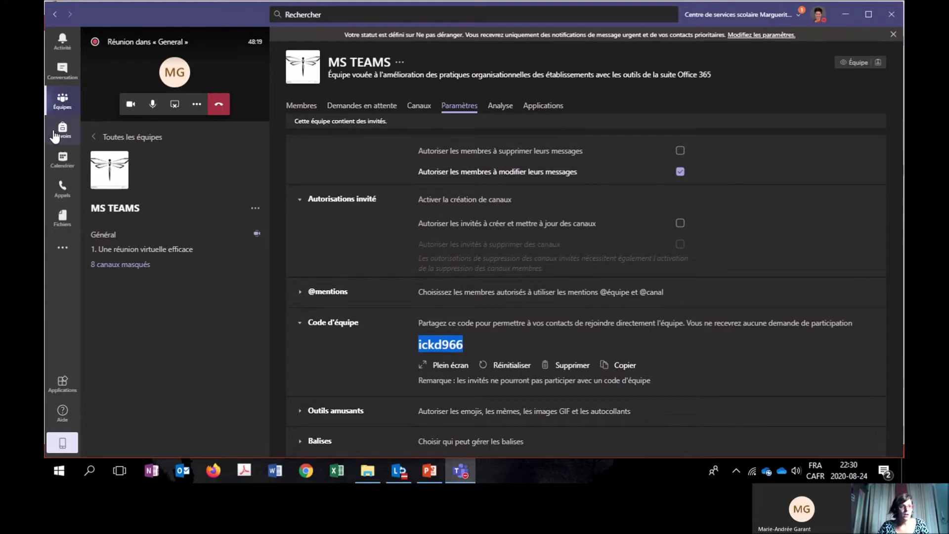
click(56, 102)
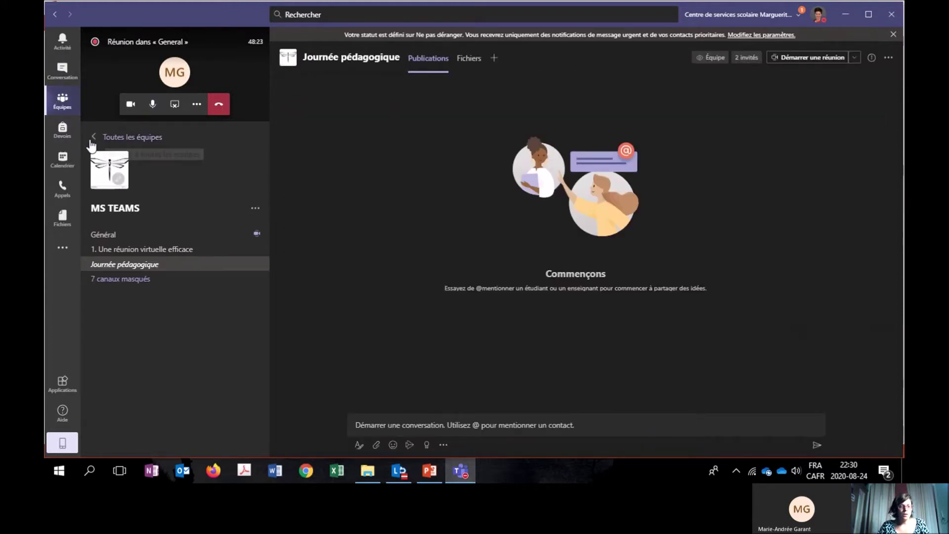
From Équipes, peek at join-or-create, then open MS TEAMS and its Gérer l'équipe page.
click(65, 107)
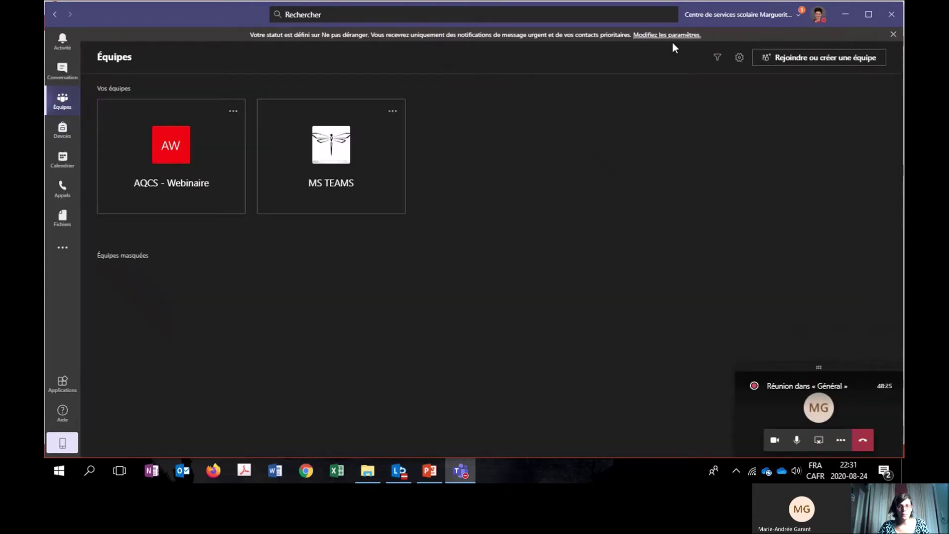
click(812, 62)
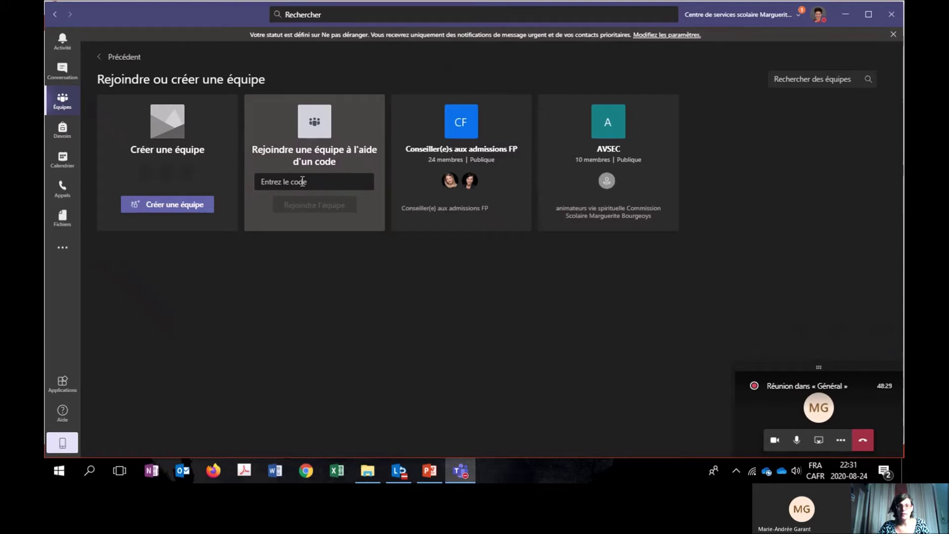
click(63, 104)
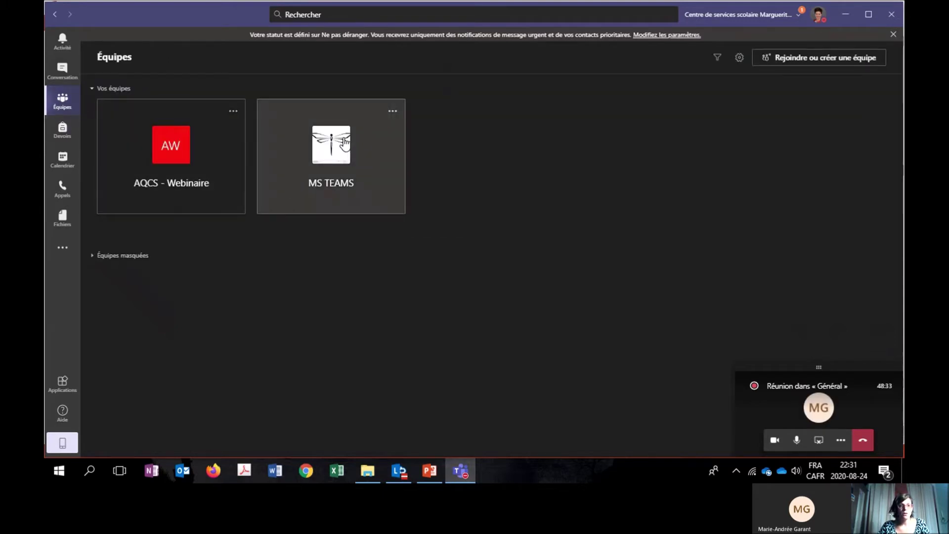
click(370, 142)
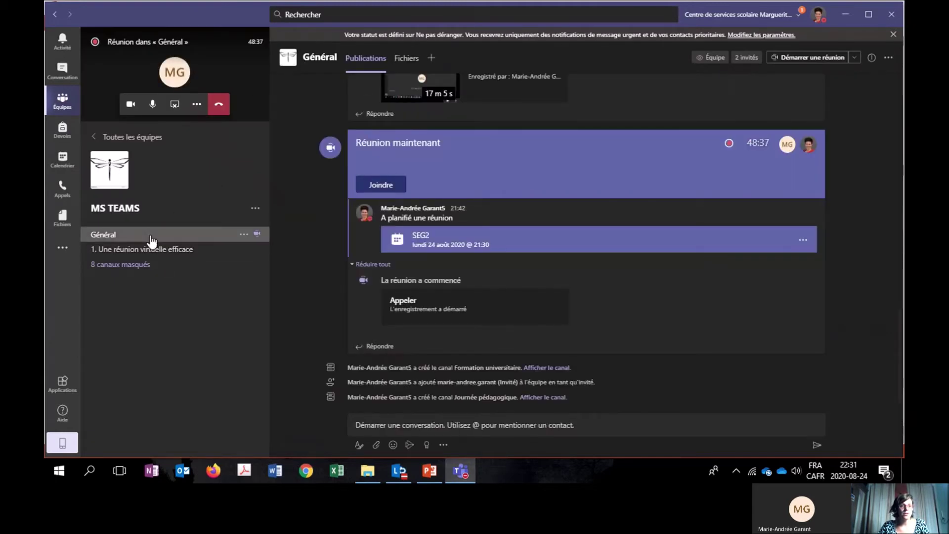
click(255, 209)
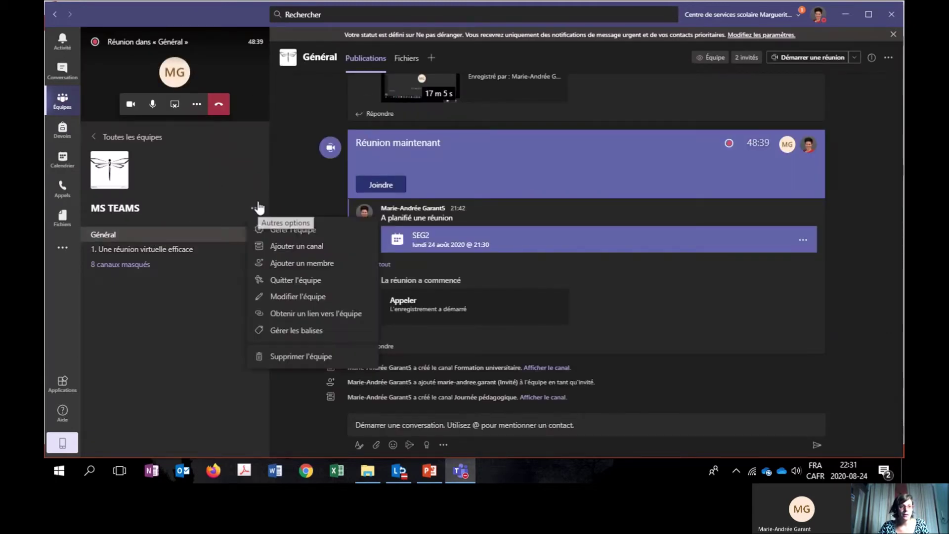
click(295, 231)
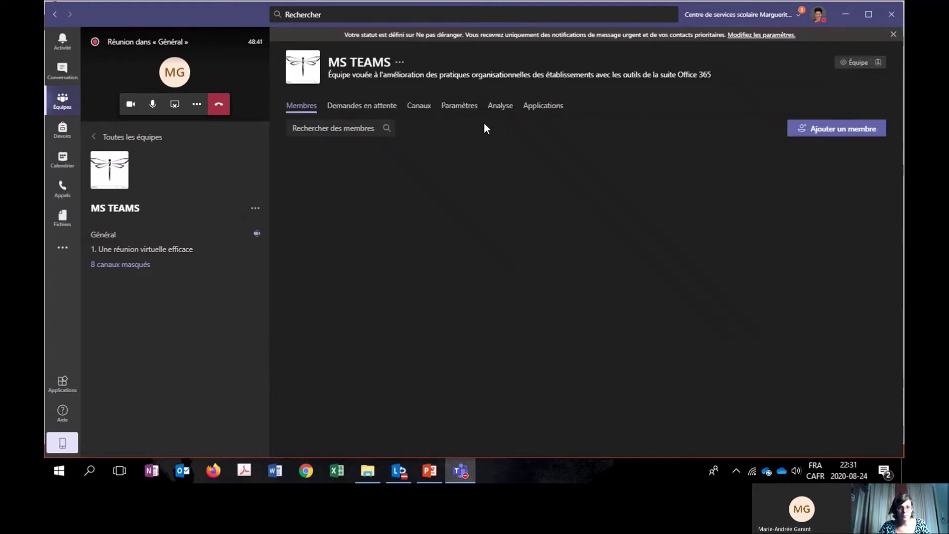
Check the MS TEAMS team's settings, then view its 7-day analytics: 3 users, 6 apps, 3.47 MB.
click(476, 107)
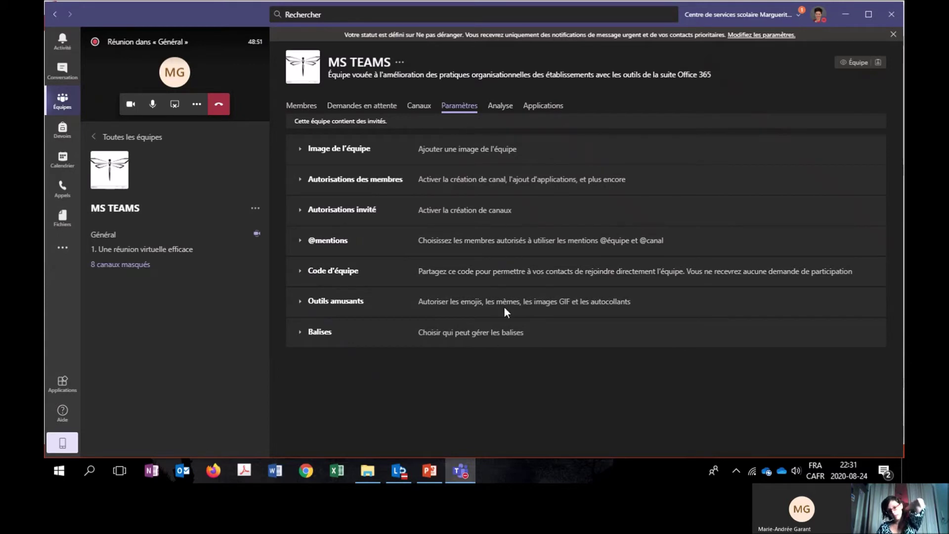
click(500, 110)
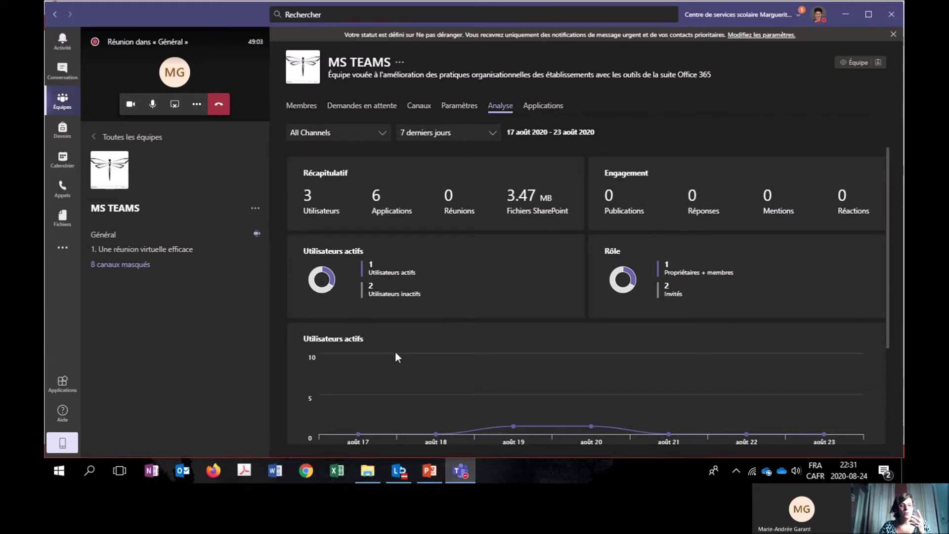
Scroll the MS TEAMS analytics and keep the reporting period at 7 derniers jours.
mouse_move(889, 242)
mouse_down()
mouse_move(894, 268)
mouse_move(895, 257)
mouse_up()
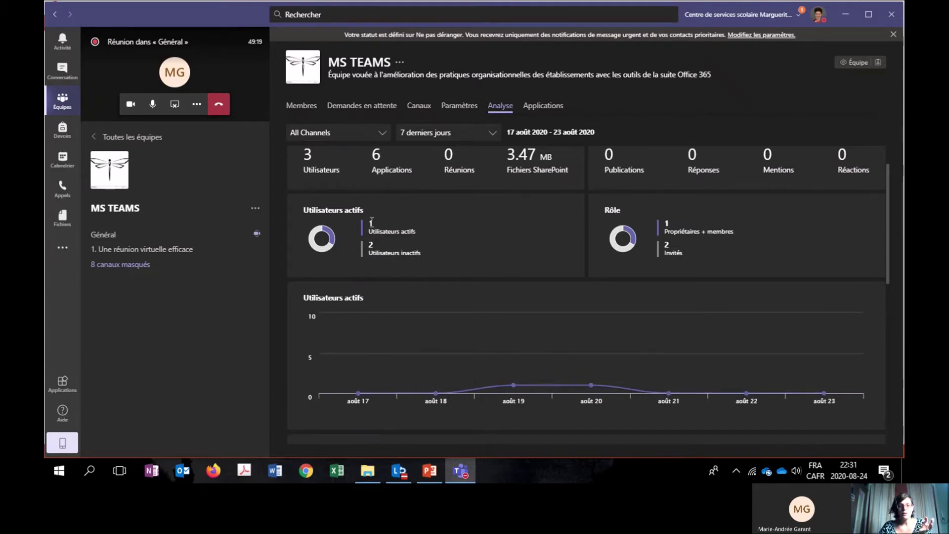
click(490, 141)
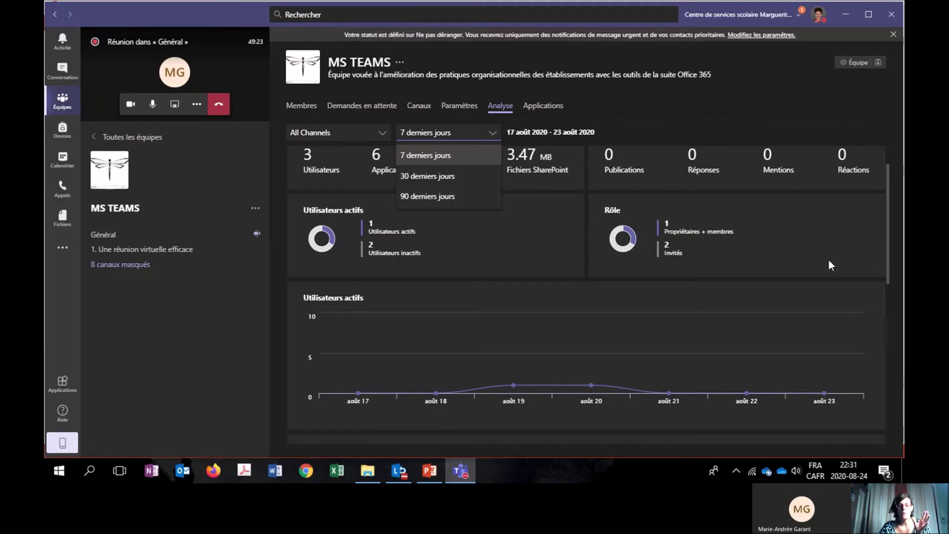
click(585, 125)
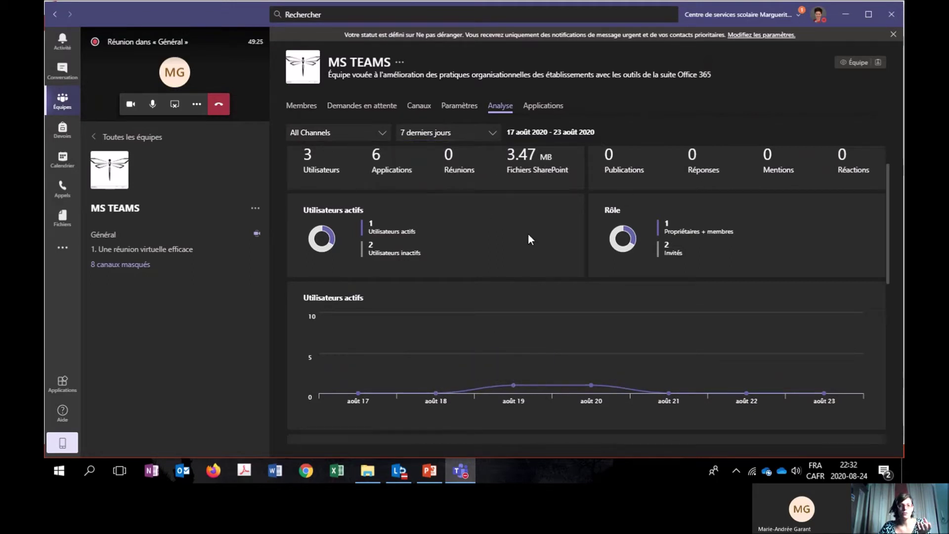
Review the team's installed apps, glance at the slide, then start managing the Fournisseur ABC channel.
click(533, 104)
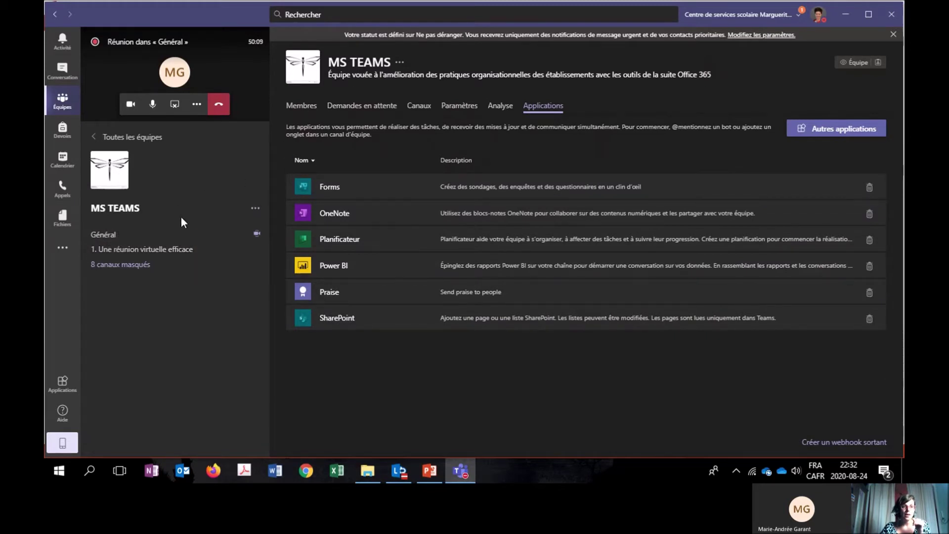
key(alt+Tab)
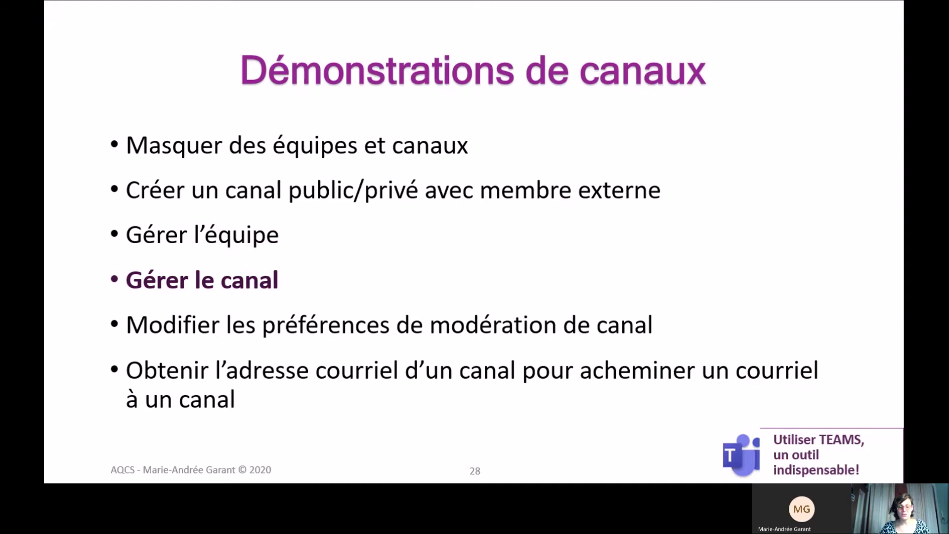
key(alt+Tab)
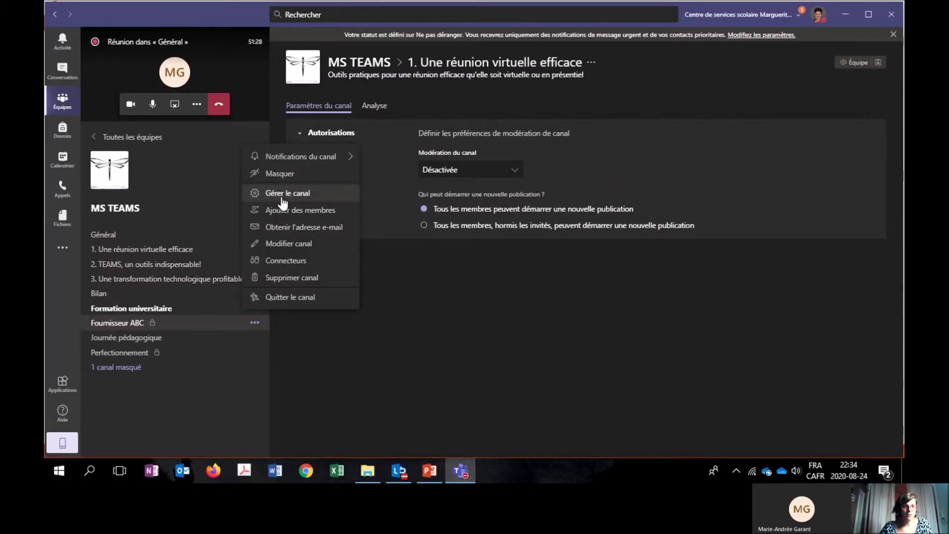
click(282, 202)
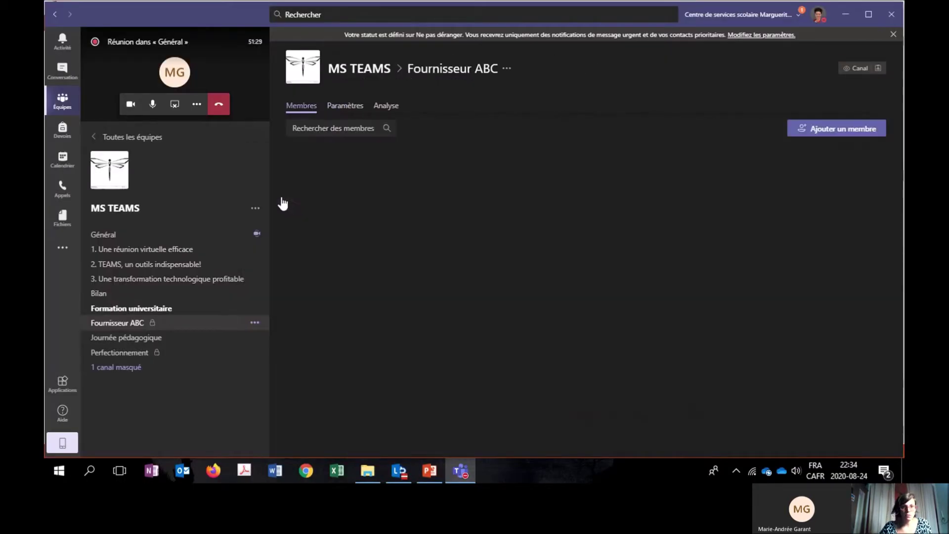
click(350, 107)
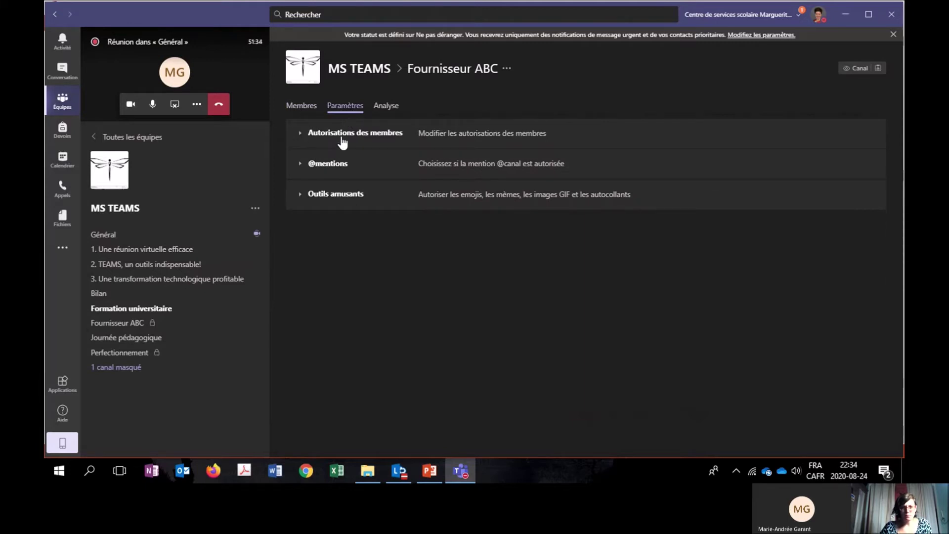
click(309, 133)
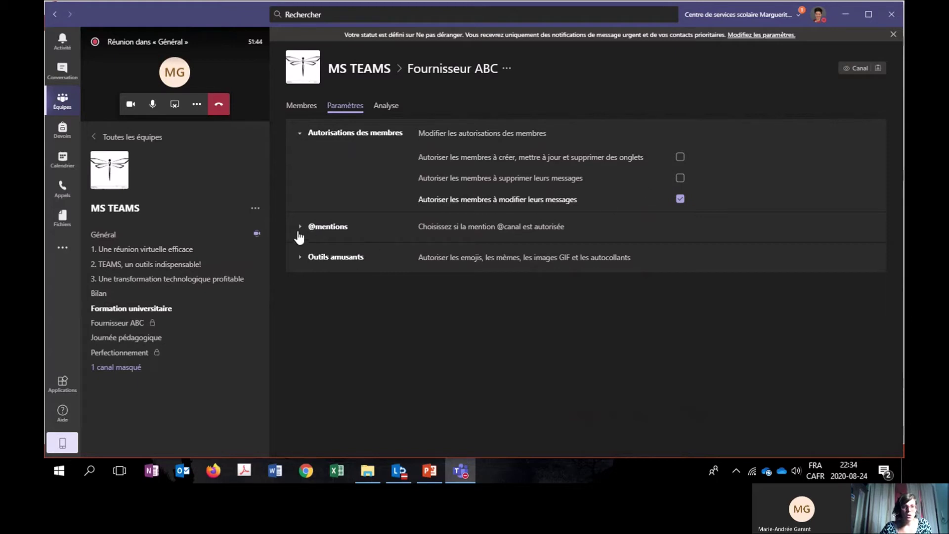
click(299, 227)
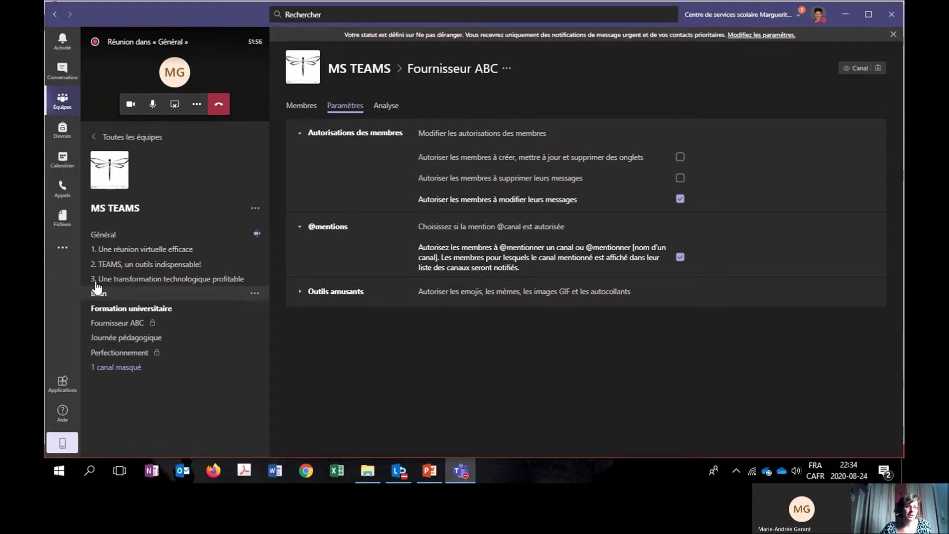
key(alt+Tab)
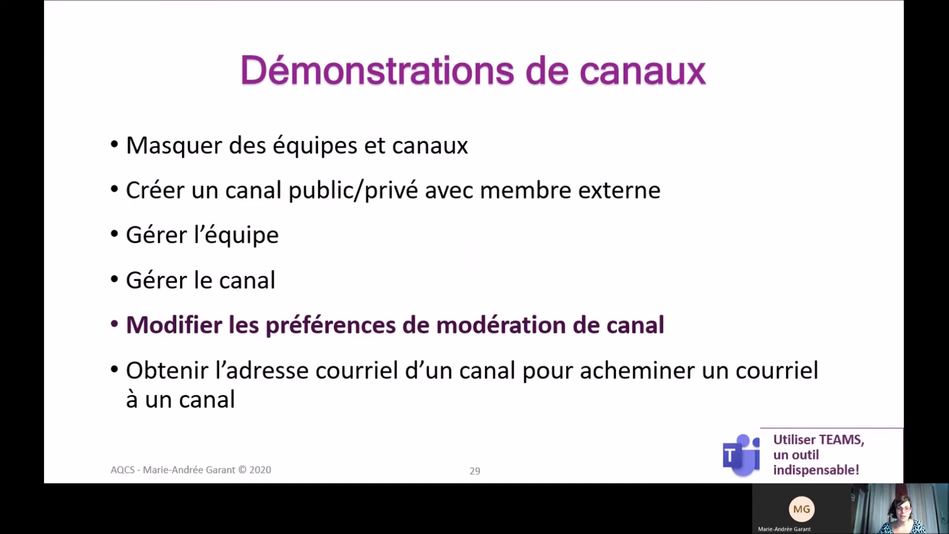
Leave the PowerPoint slideshow and return to Fournisseur ABC's empty Publications page in Teams.
key(alt+Tab)
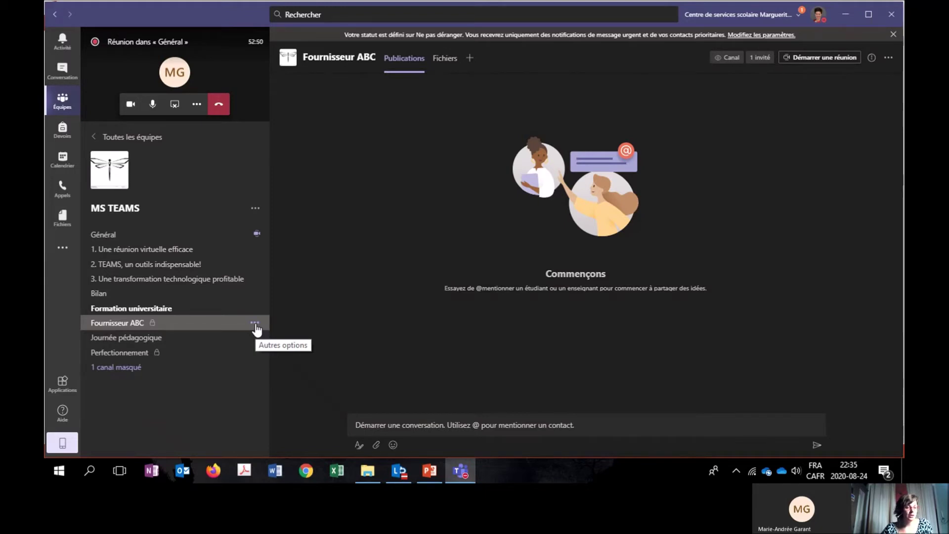
Browse Fournisseur ABC's settings, members and analytics, then open settings for '2. TEAMS, un outils indispensable!'.
click(255, 324)
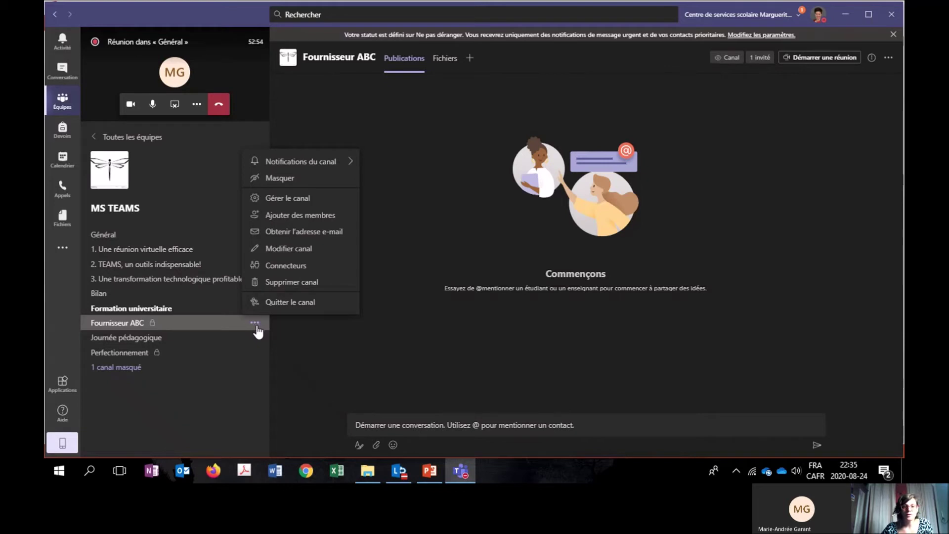
click(321, 199)
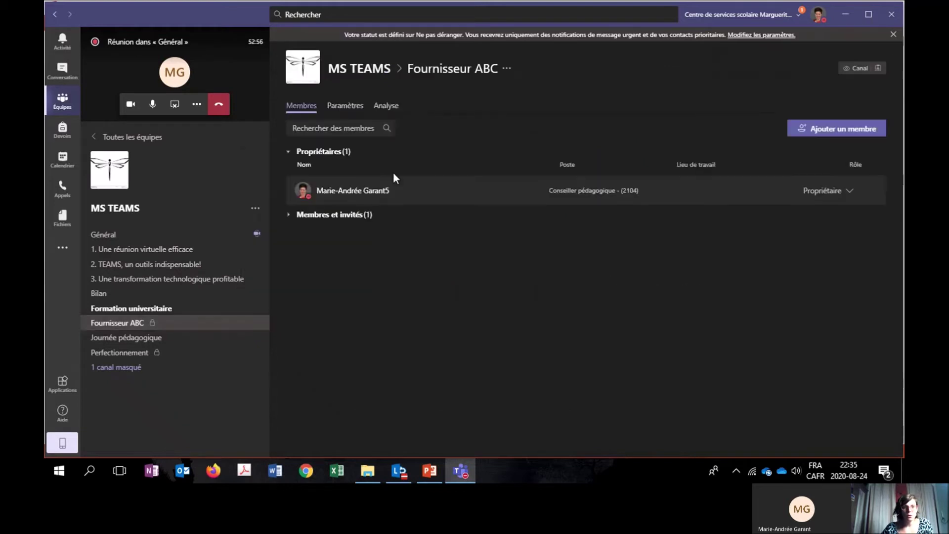
click(345, 106)
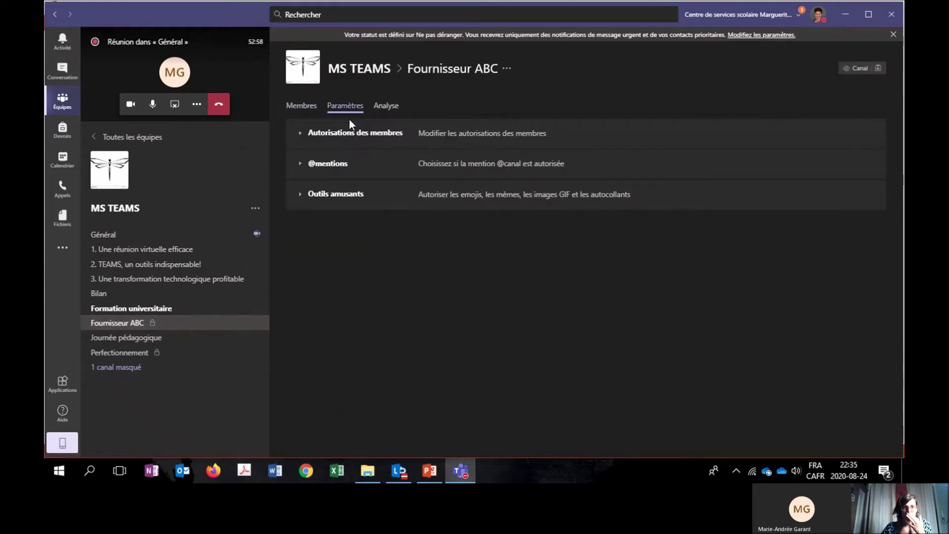
click(311, 106)
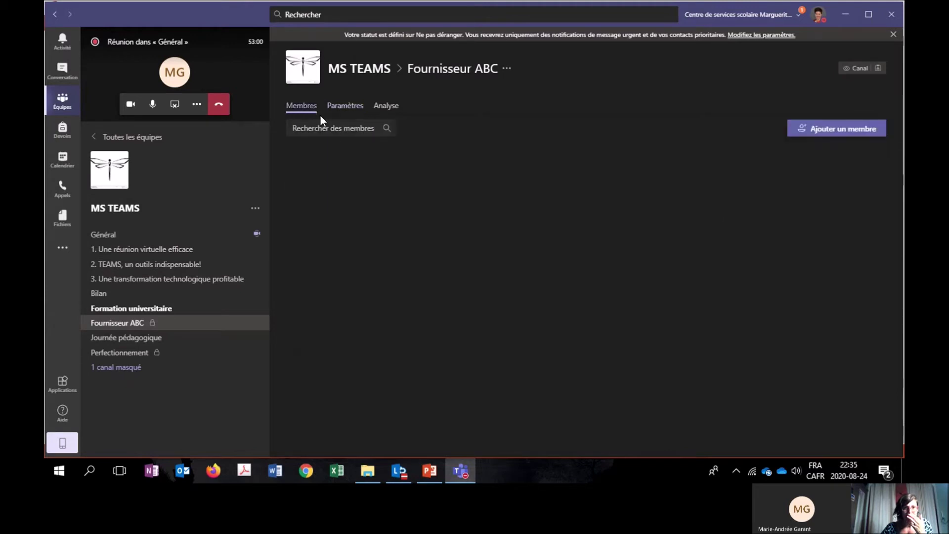
click(386, 110)
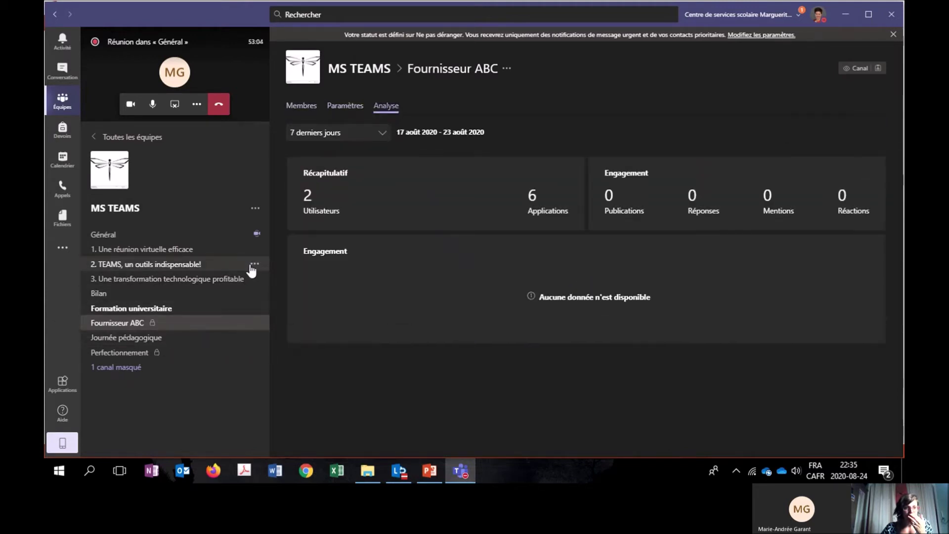
click(254, 264)
click(287, 322)
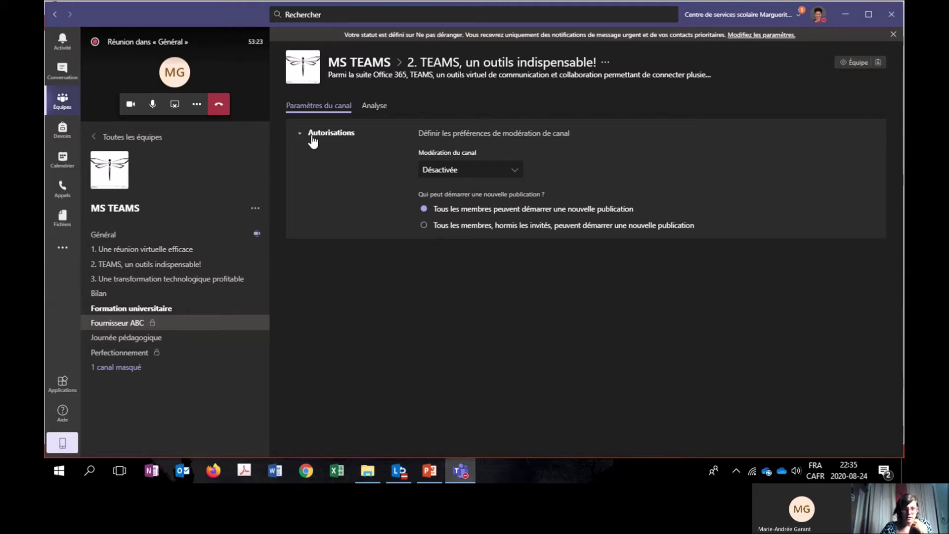
Set channel 2's Modération du canal to Activée and add the invited guest as a moderator.
click(514, 171)
click(477, 212)
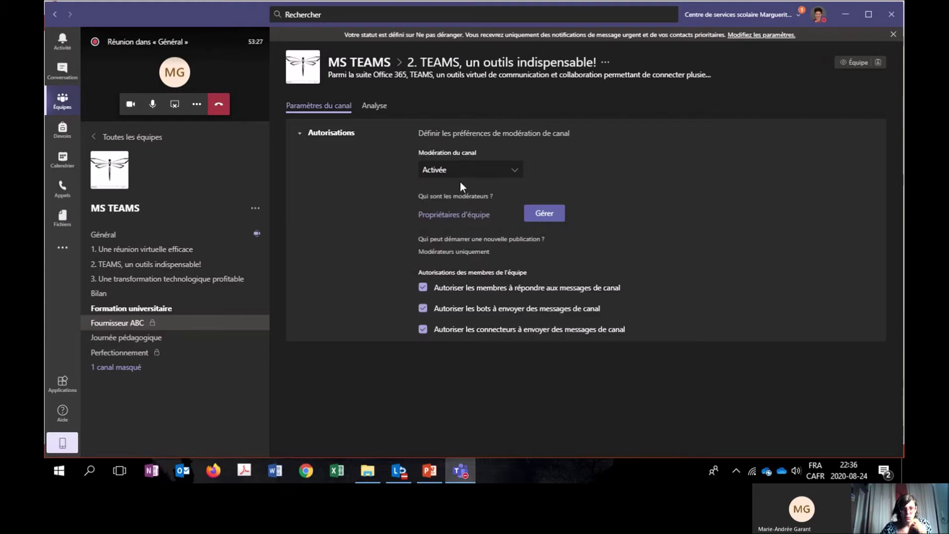
click(545, 217)
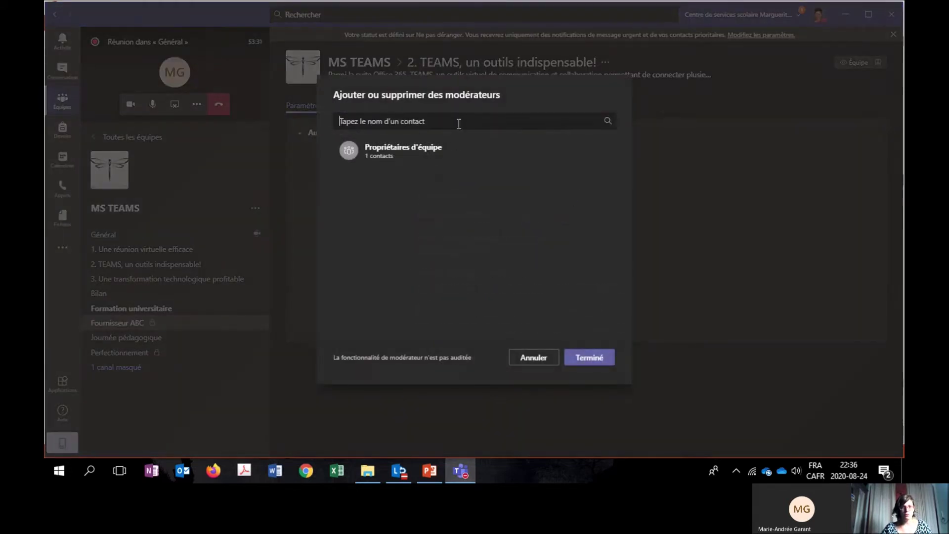
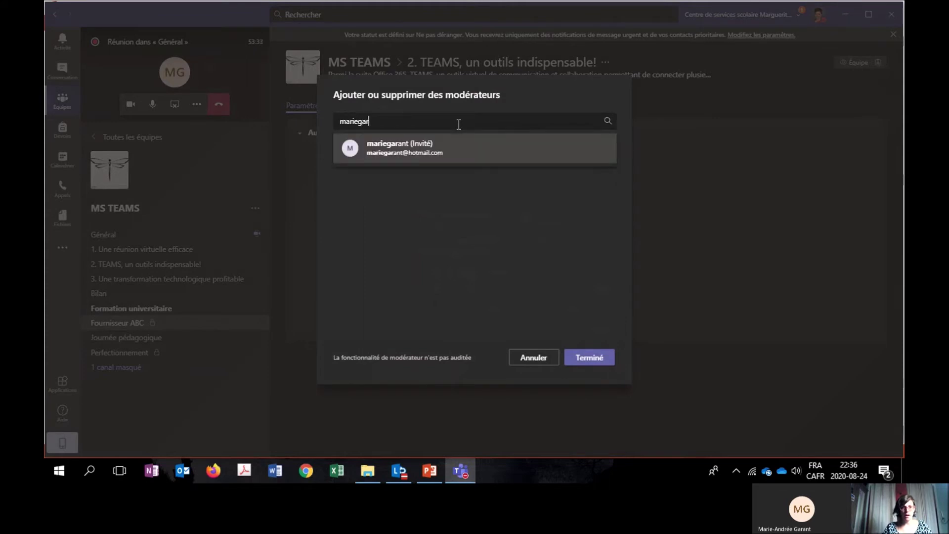
click(460, 153)
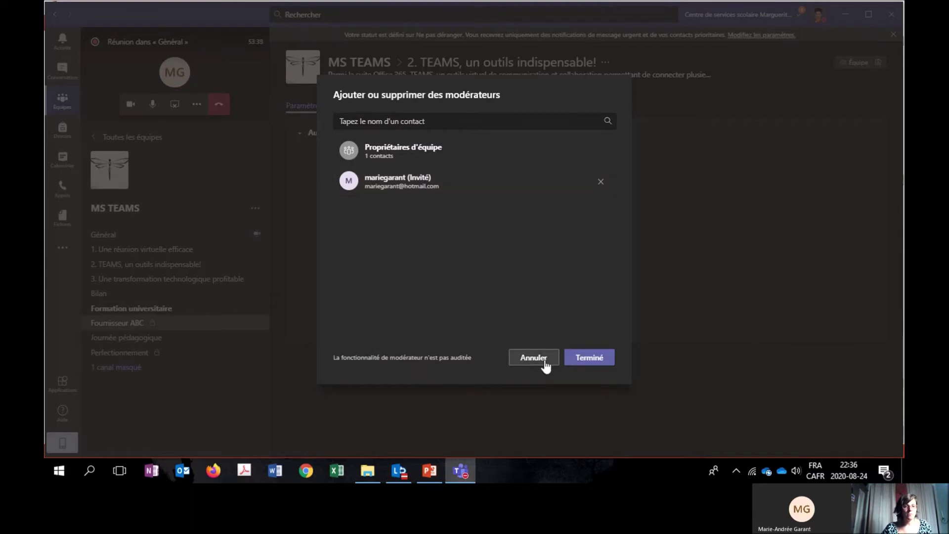
click(593, 358)
mouse_move(465, 213)
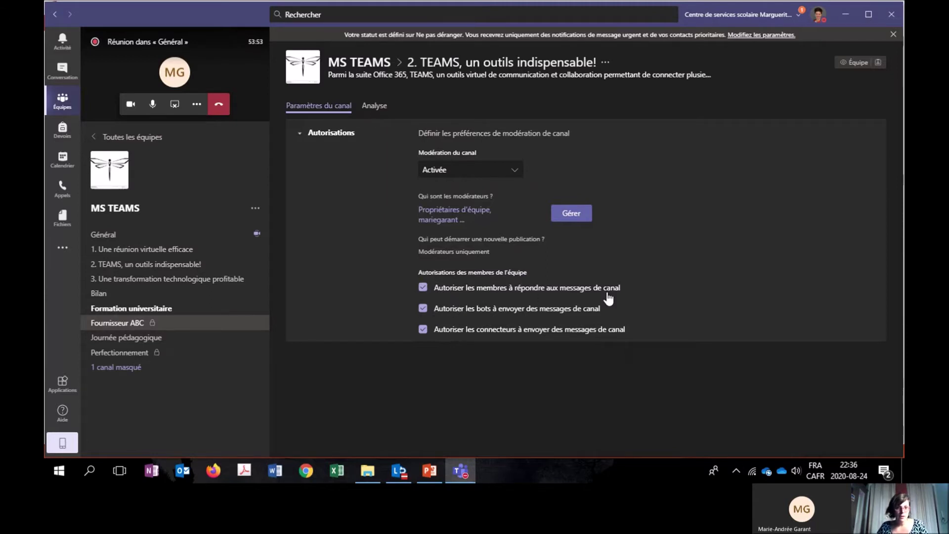
Block bots and connectors from posting in channel 2, keep member replies, and review the moderator list.
click(423, 308)
click(423, 329)
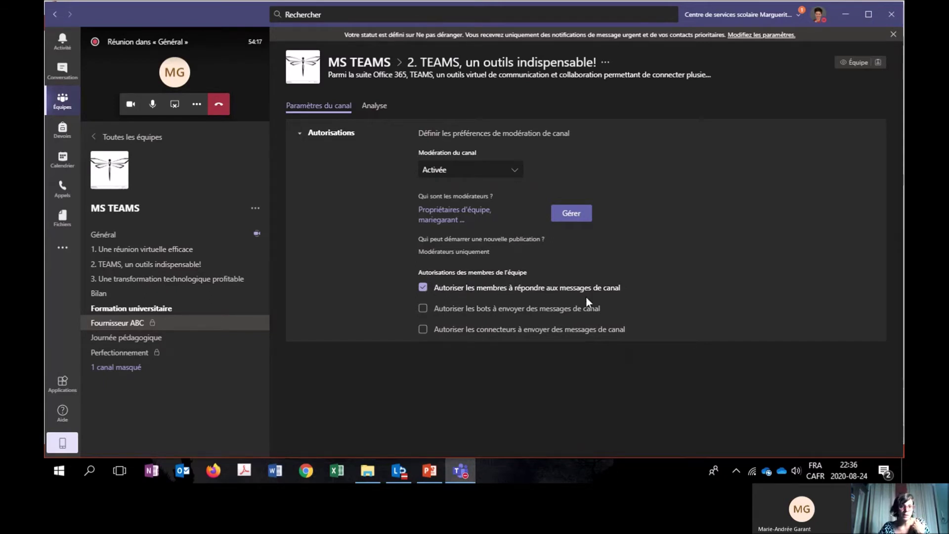
click(457, 218)
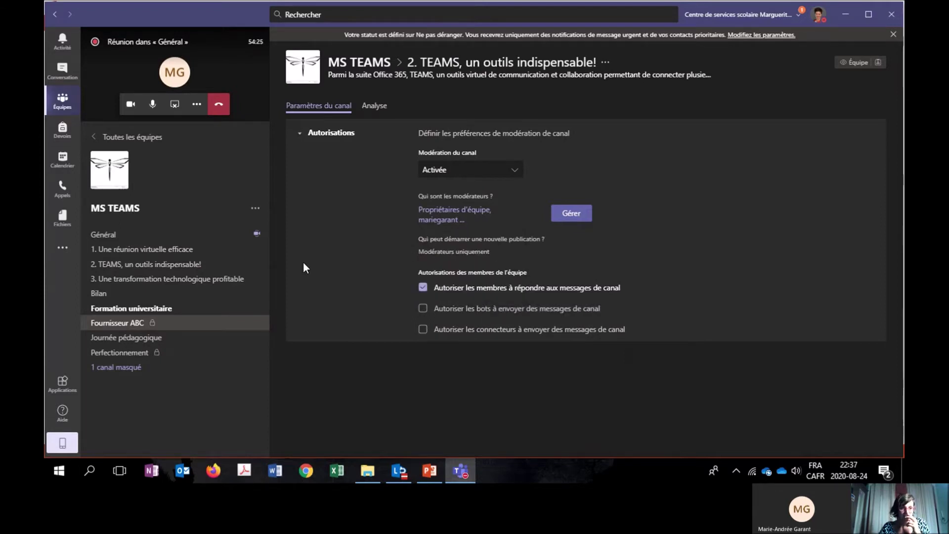
Present the Démonstrations de canaux slide 30, then return to the Fournisseur ABC channel in Teams.
key(alt+Tab)
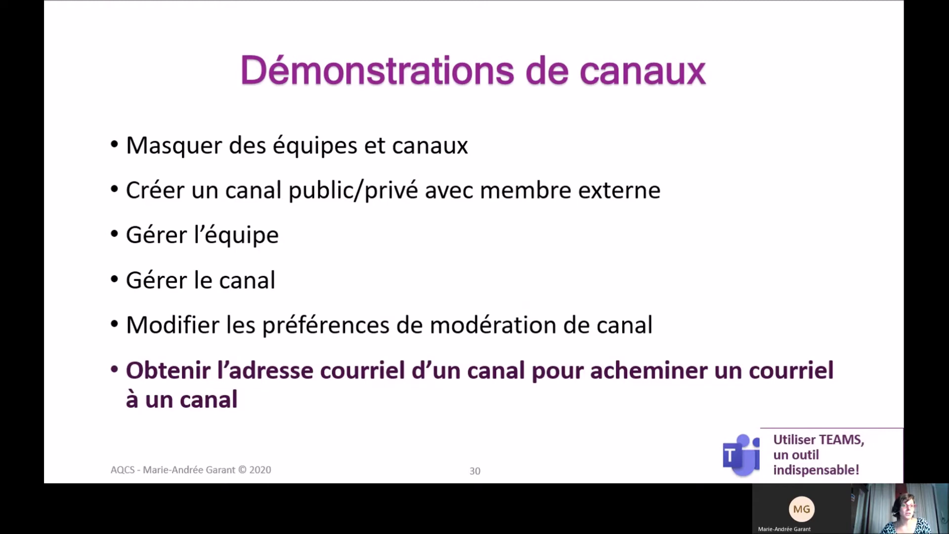
key(alt+Tab)
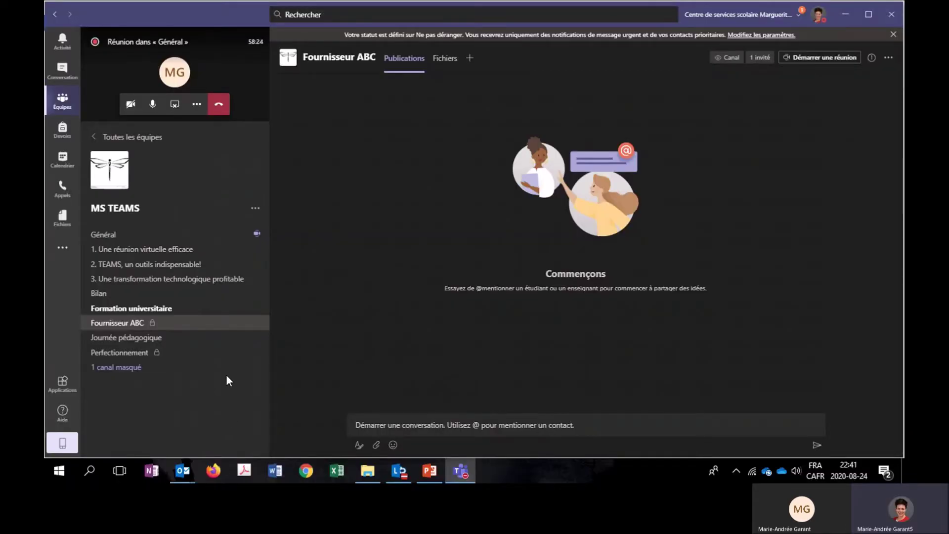
Copy the Fournisseur ABC channel's e-mail address, then open the Today's Headlines email in Outlook.
click(255, 323)
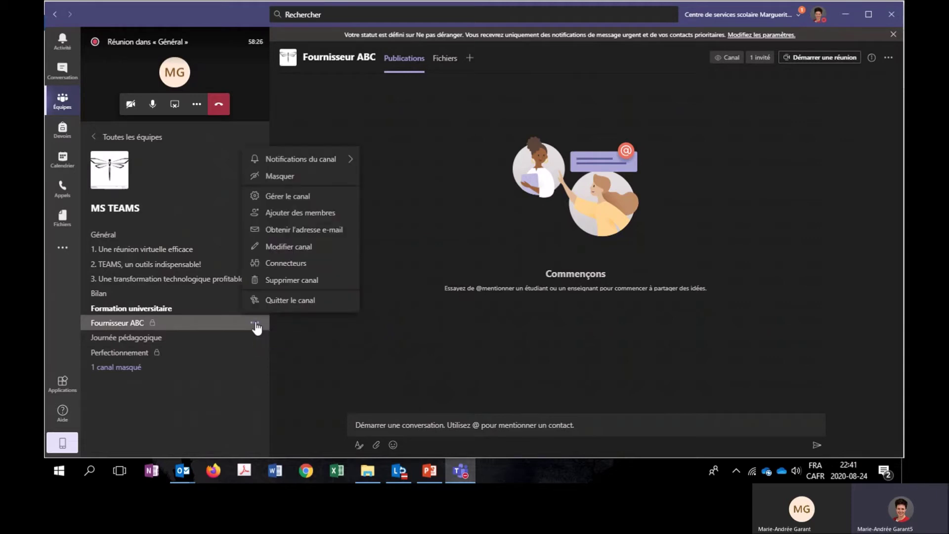
click(311, 236)
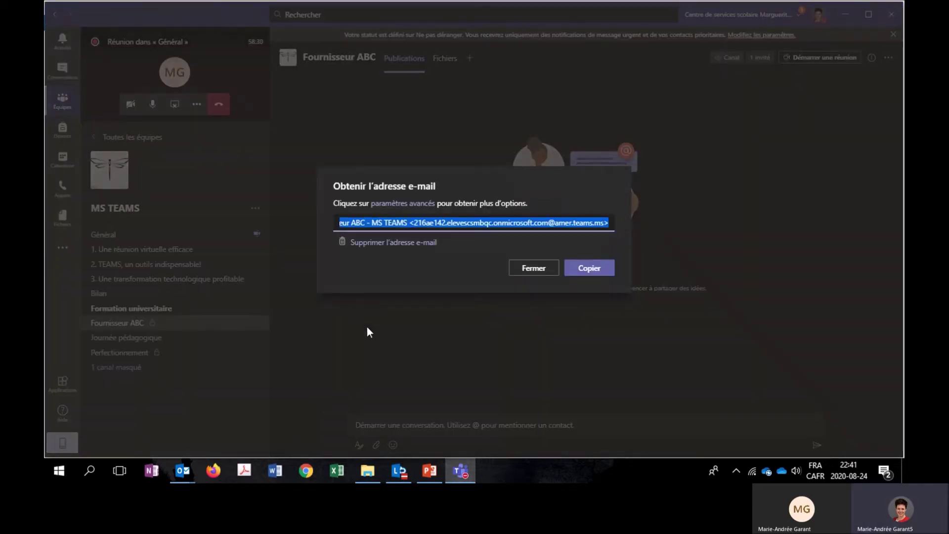
key(Escape)
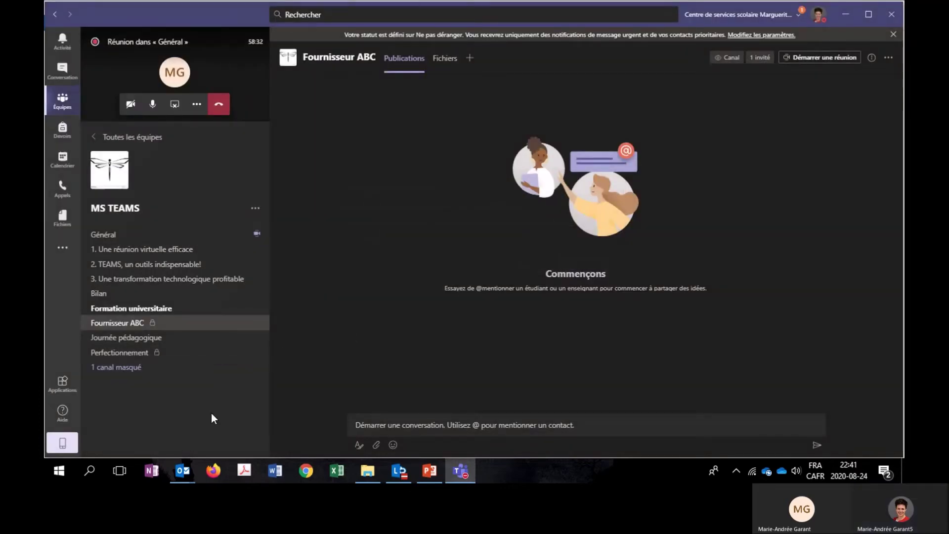
mouse_move(183, 472)
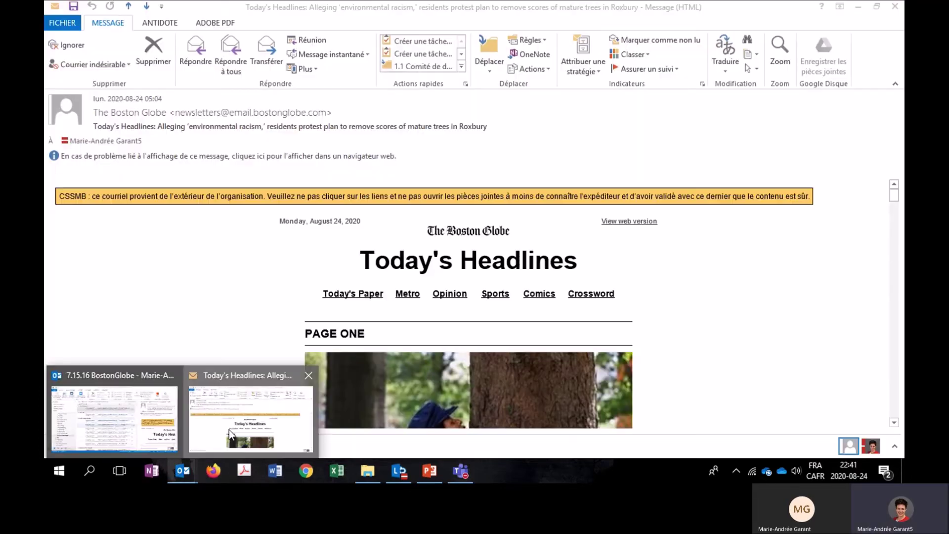
click(229, 429)
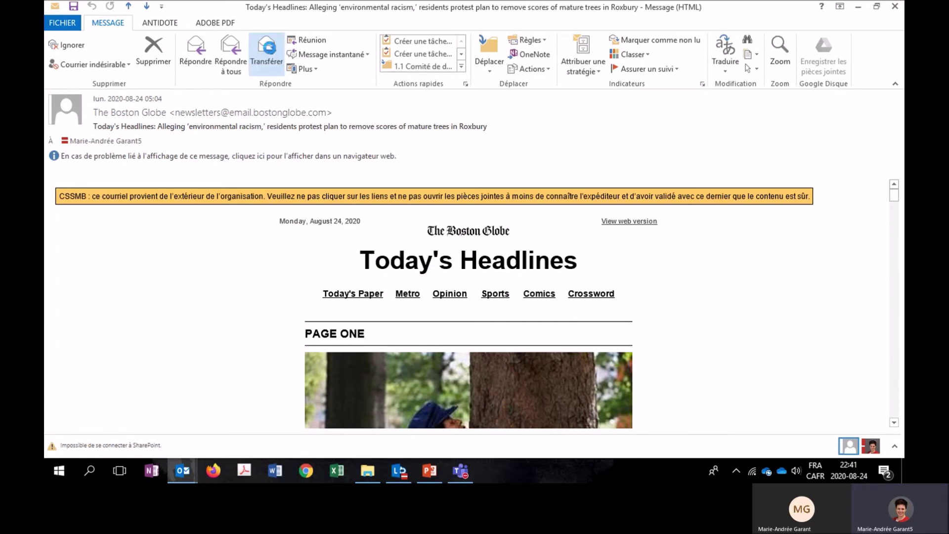
Forward Today's Headlines to the Fournisseur ABC channel's bare e-mail address, without display name or brackets, and send it.
click(267, 53)
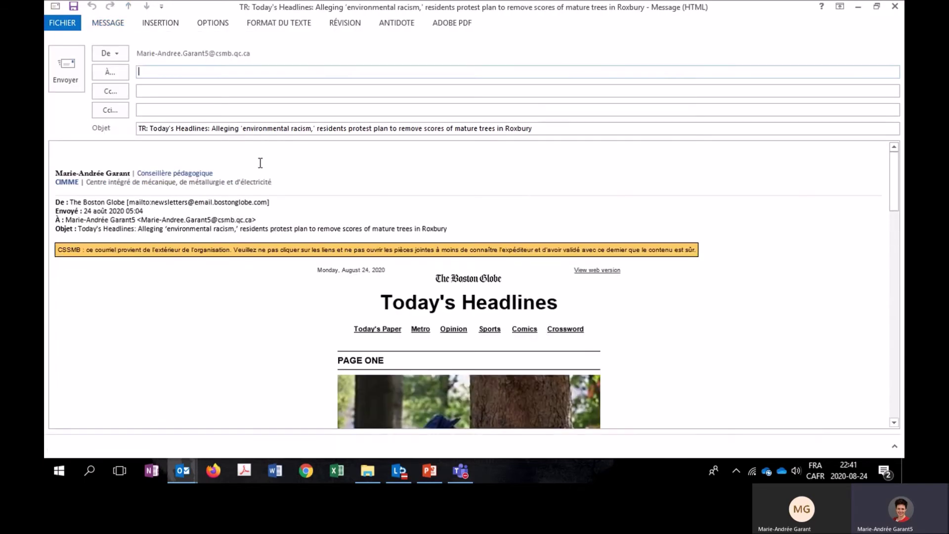
key(ctrl+v)
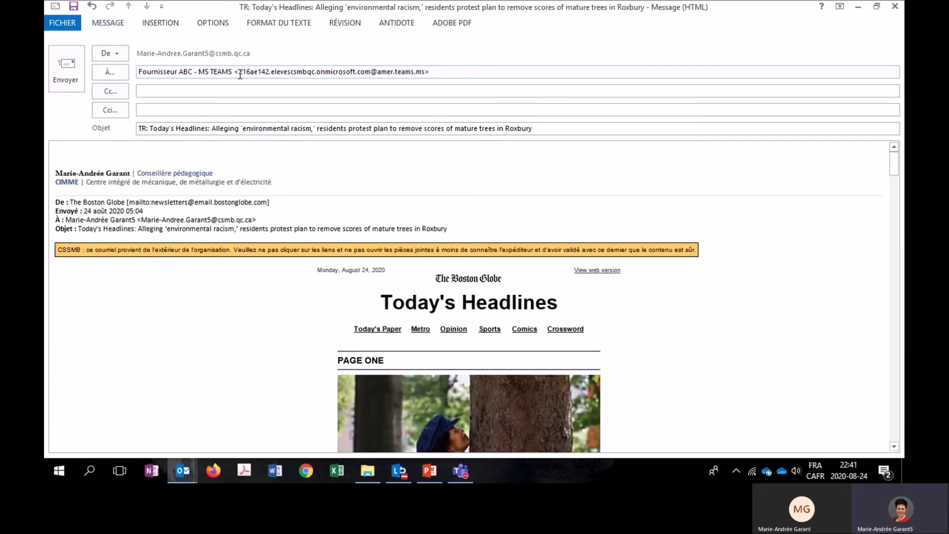
drag(238, 72, 136, 85)
key(BackSpace)
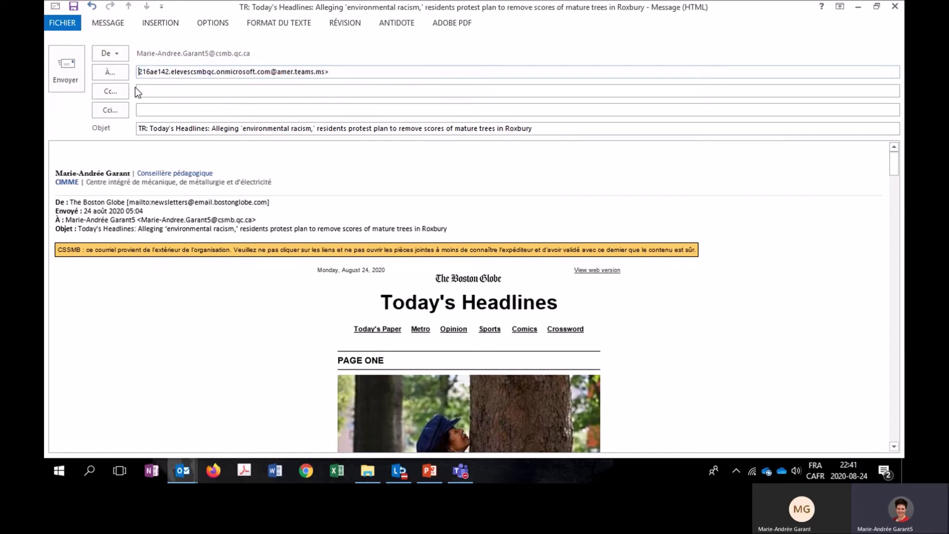
click(332, 72)
key(BackSpace)
click(78, 79)
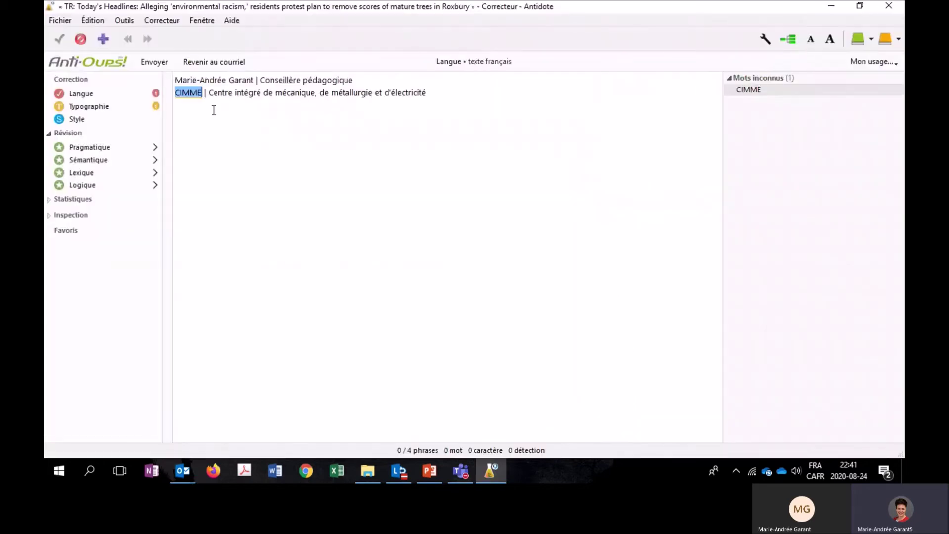
Send the forwarded Today's Headlines email uncorrected and view its post in the Fournisseur ABC channel.
click(151, 61)
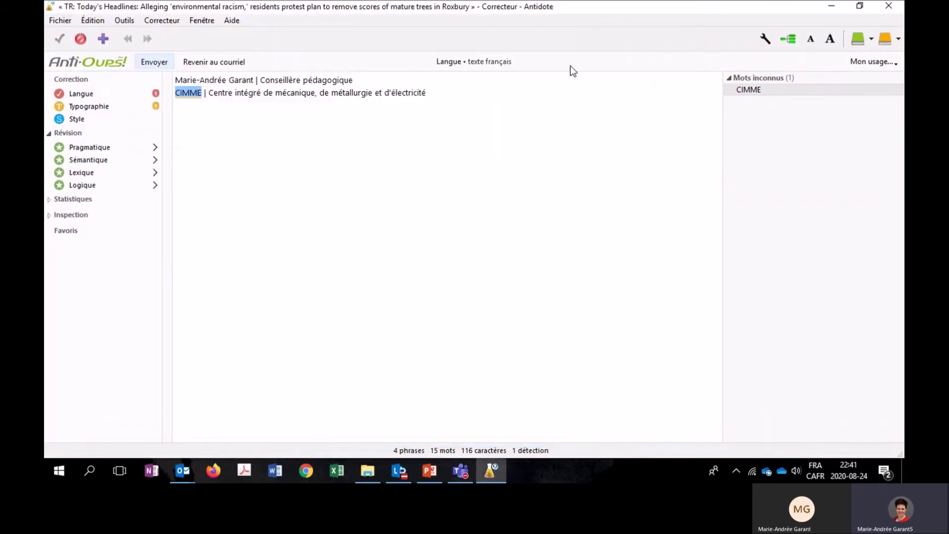
click(460, 471)
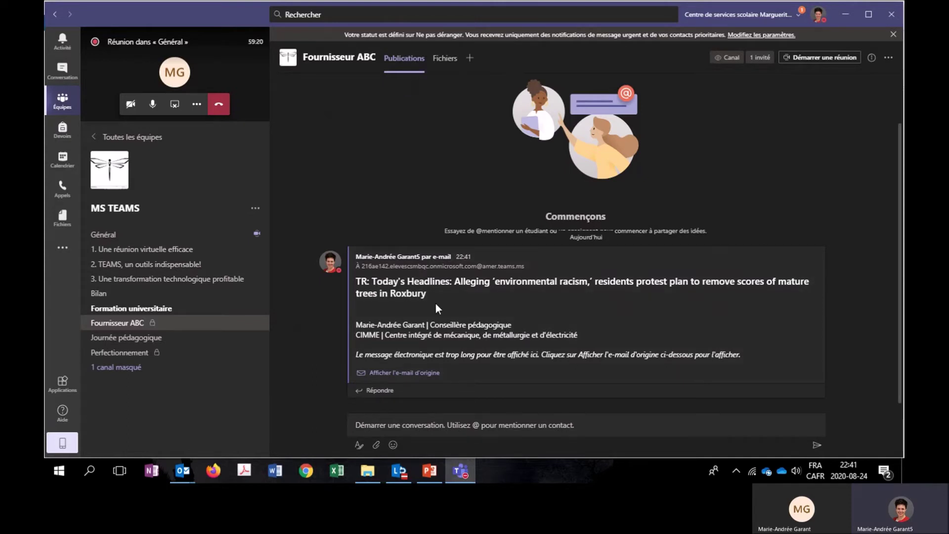
Review the post's original .eml email, then advance the slideshow to slide 31, Recommandations avec les canaux.
click(405, 379)
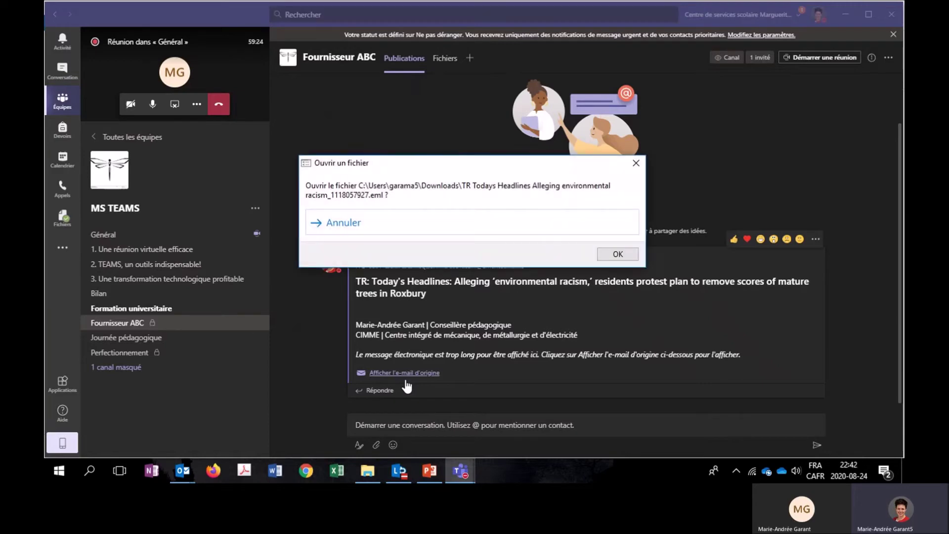
click(603, 255)
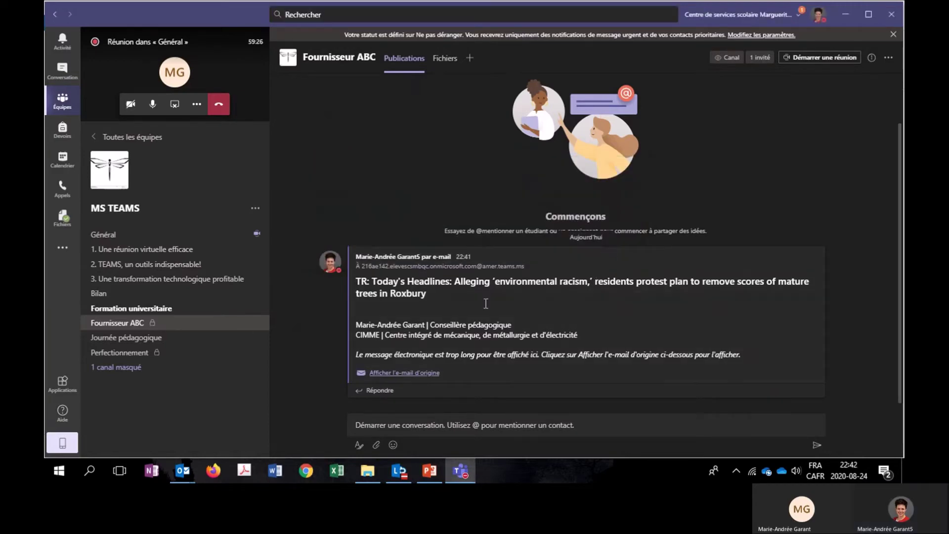
scroll(340, 265, down, 15)
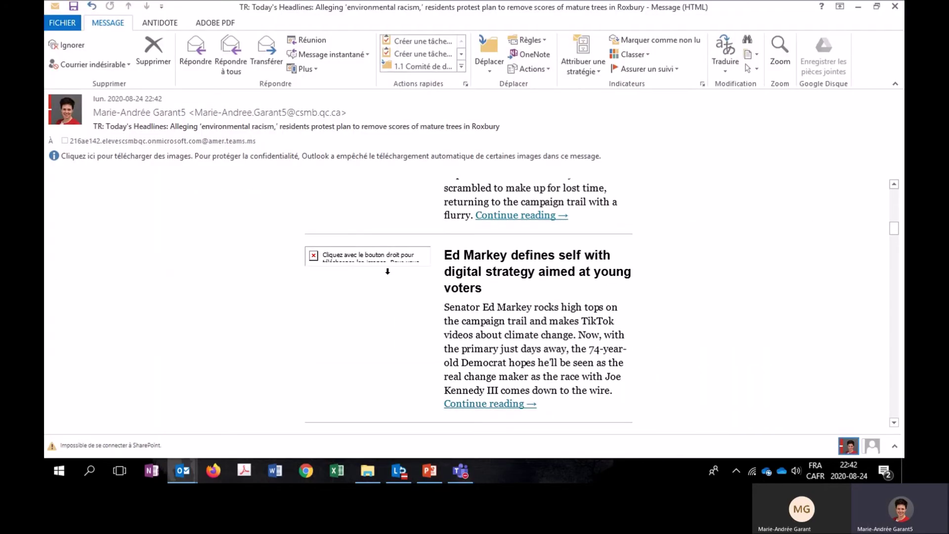
scroll(423, 302, down, 5)
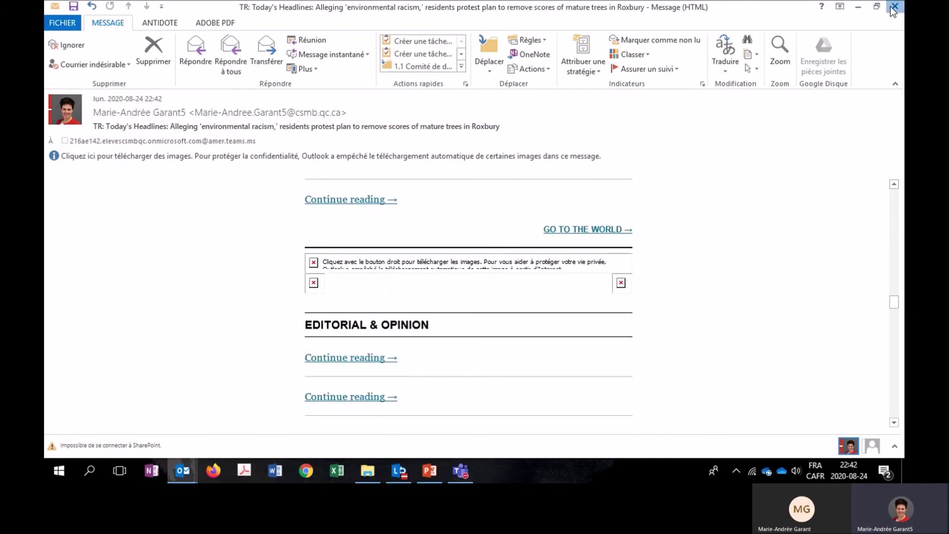
click(895, 7)
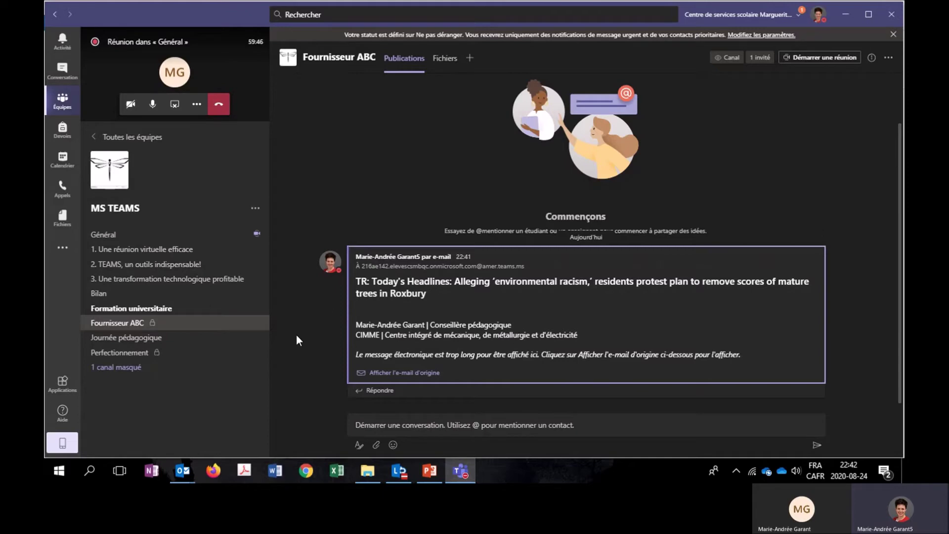
click(430, 471)
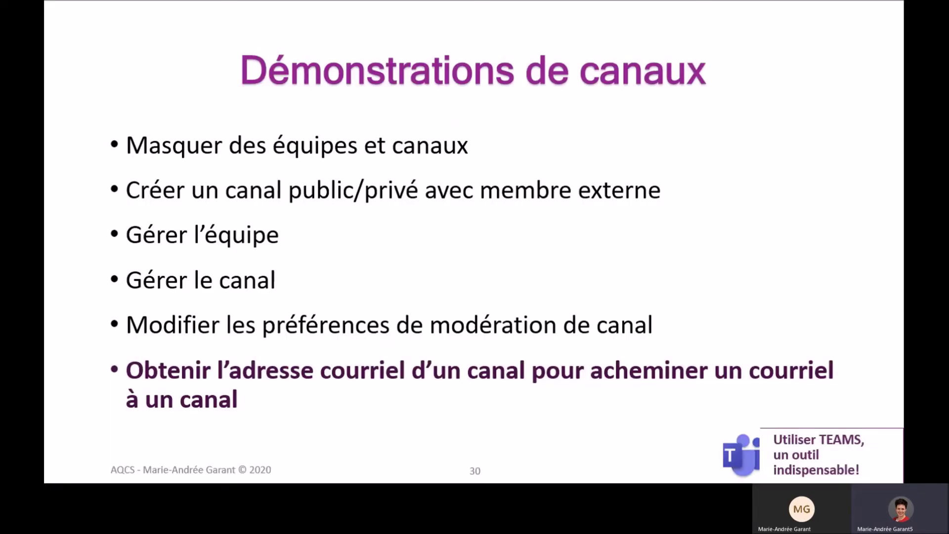
key(Right)
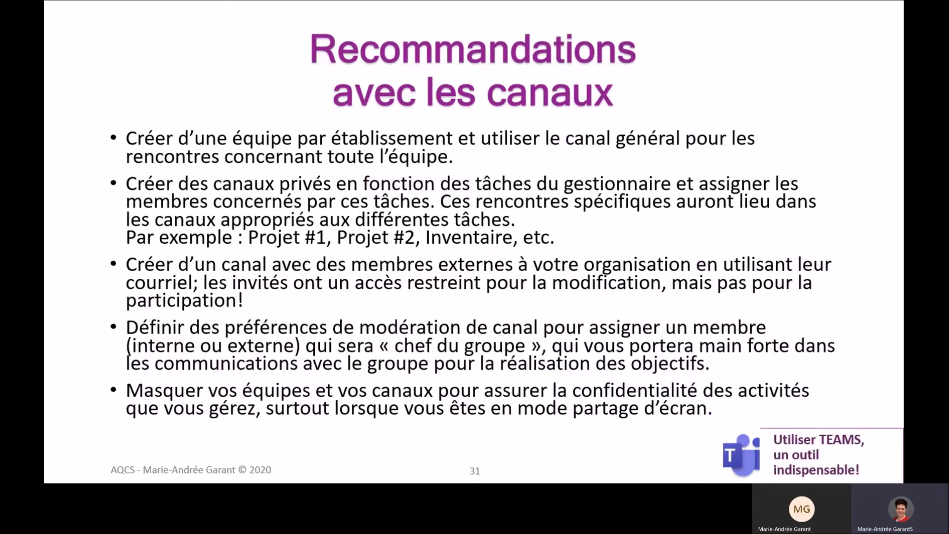
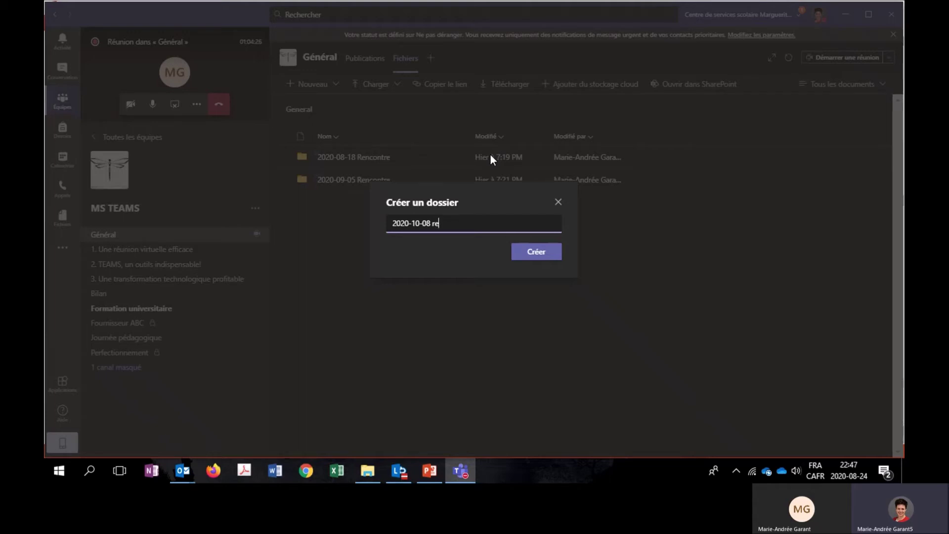
Create the folder '2020-10-08 Rencontre' in Général's files and open the library in SharePoint.
text(Rencontre)
click(536, 253)
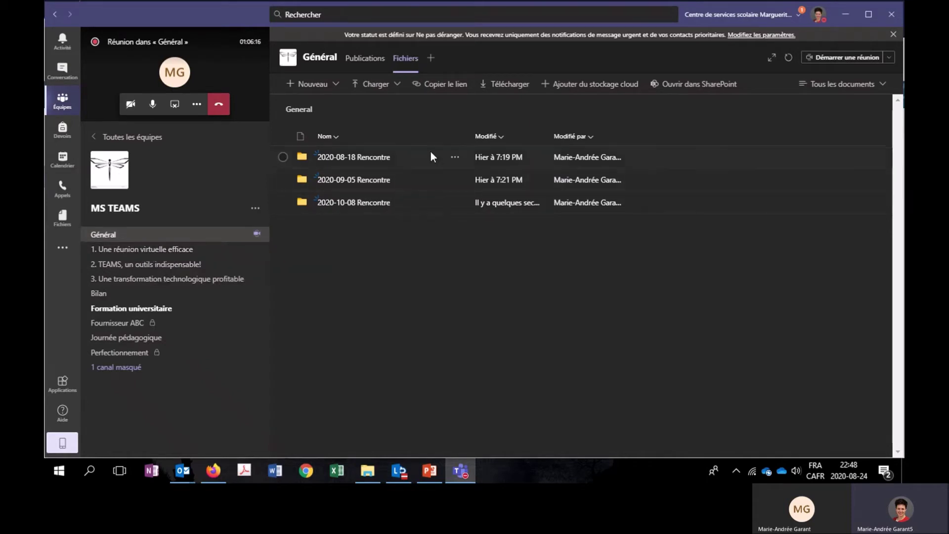
click(706, 87)
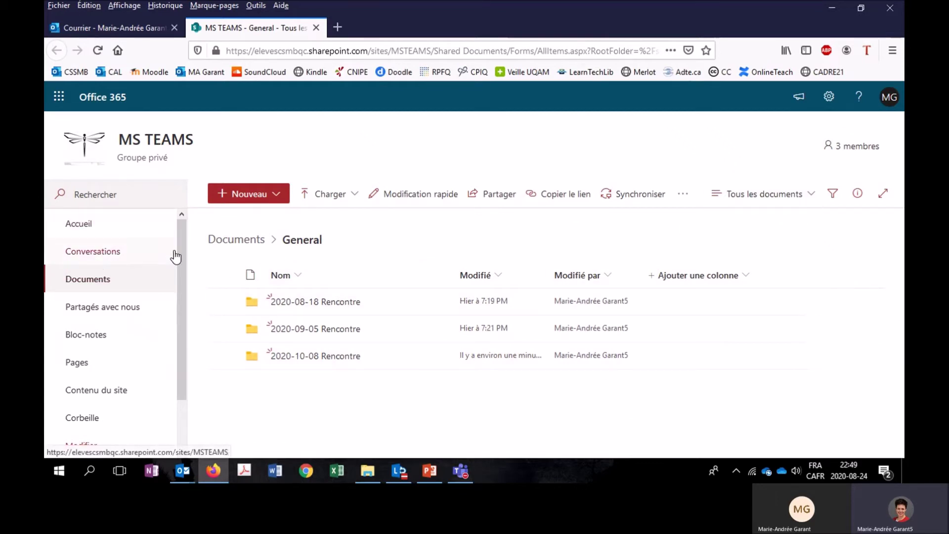
Show the extra commands menu for the SharePoint General document library.
mouse_move(183, 267)
mouse_down()
mouse_move(179, 339)
mouse_move(189, 286)
mouse_move(181, 249)
mouse_up()
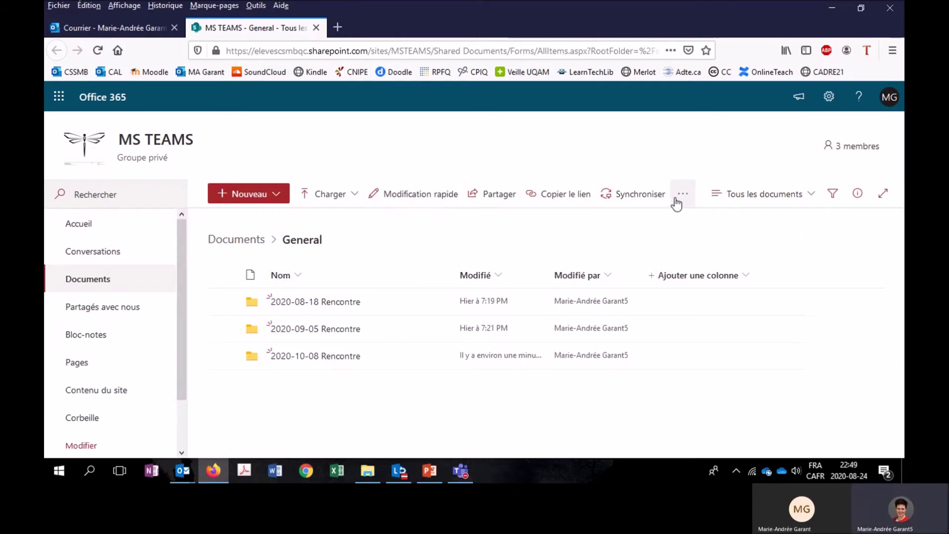
click(682, 196)
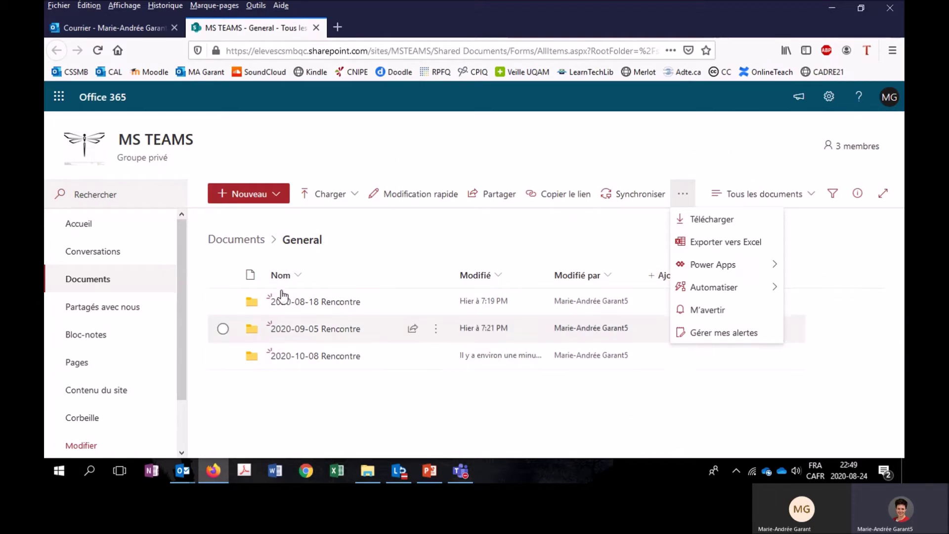
Advance the presentation to the next agenda slide, then leave the slideshow.
key(alt+Tab)
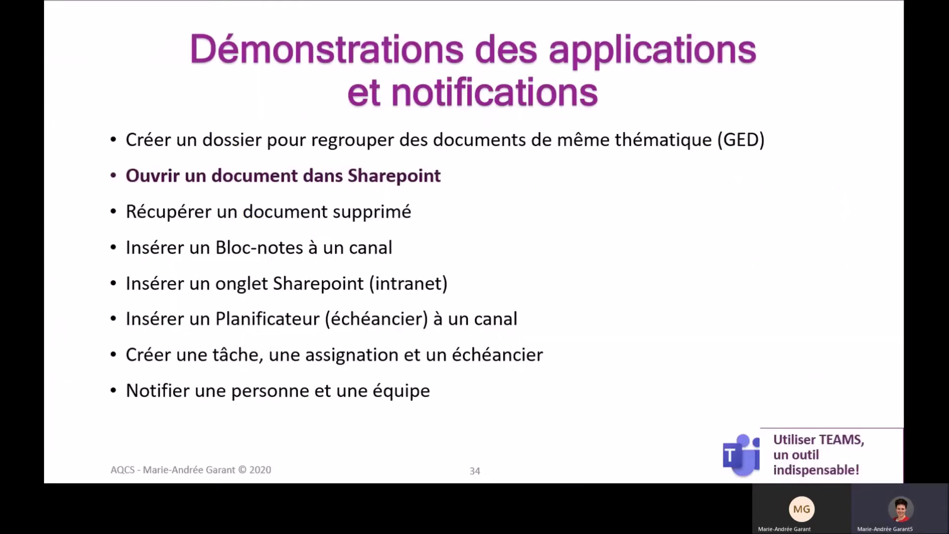
key(Right)
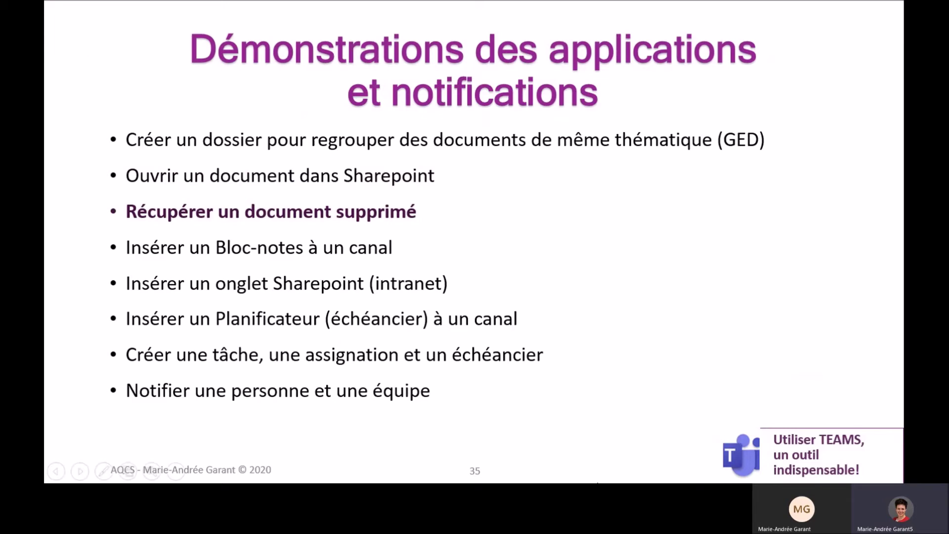
key(Escape)
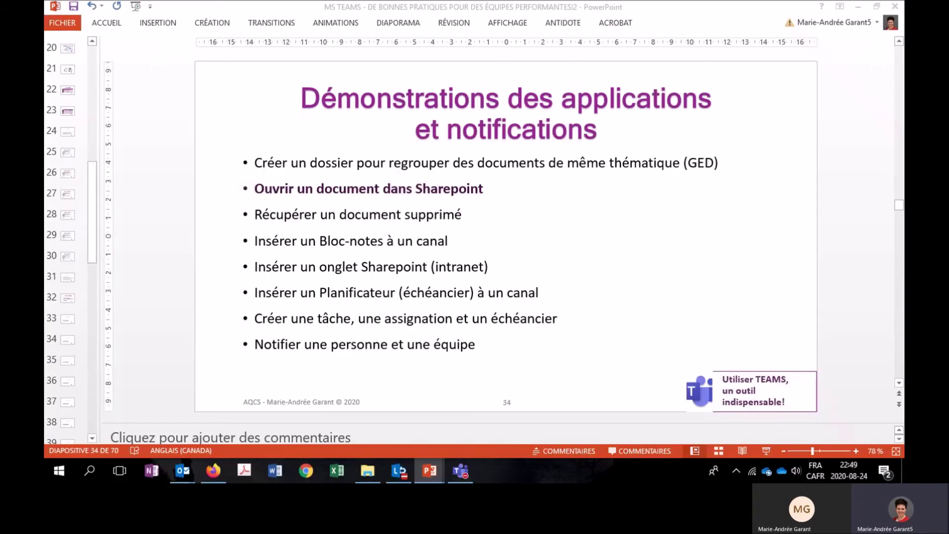
Delete the EdSurge report PDF from the 2020-08-18 Rencontre folder in Teams.
click(462, 470)
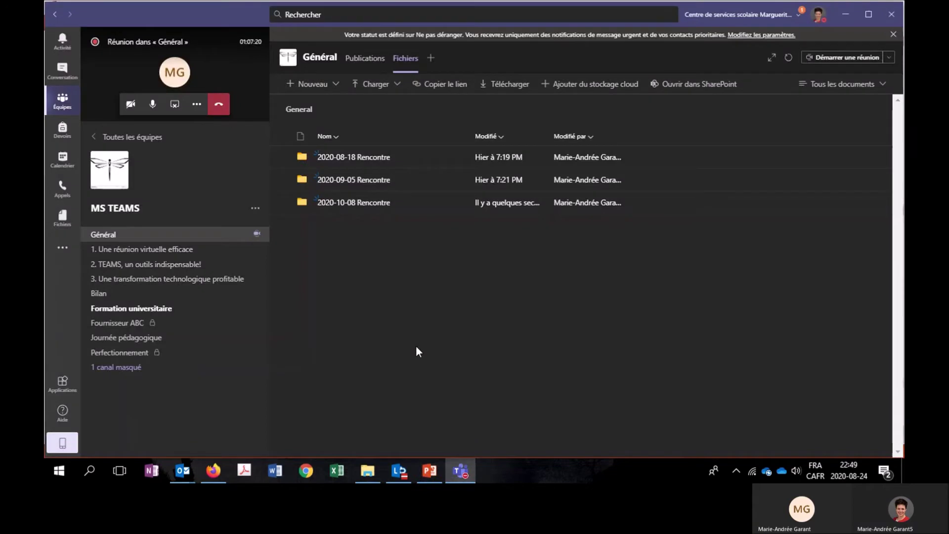
click(335, 159)
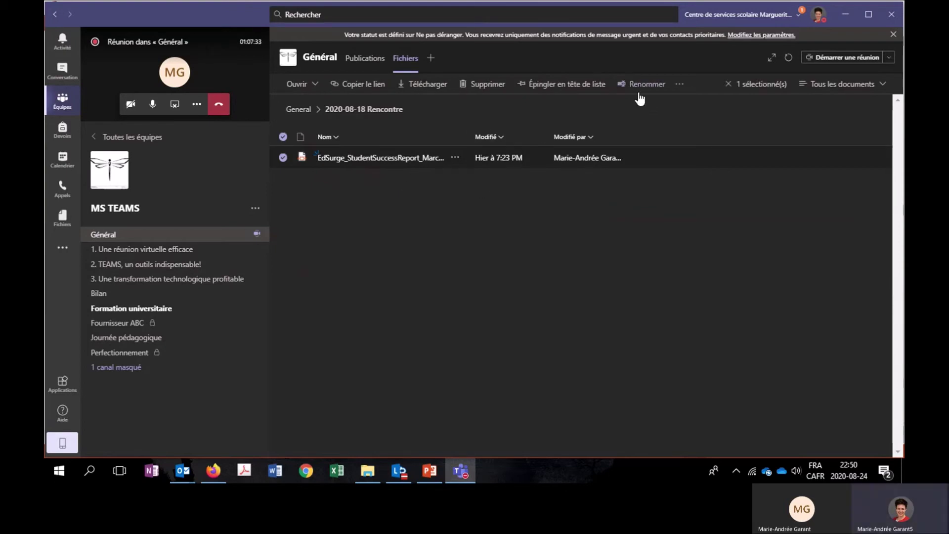
click(481, 87)
click(478, 261)
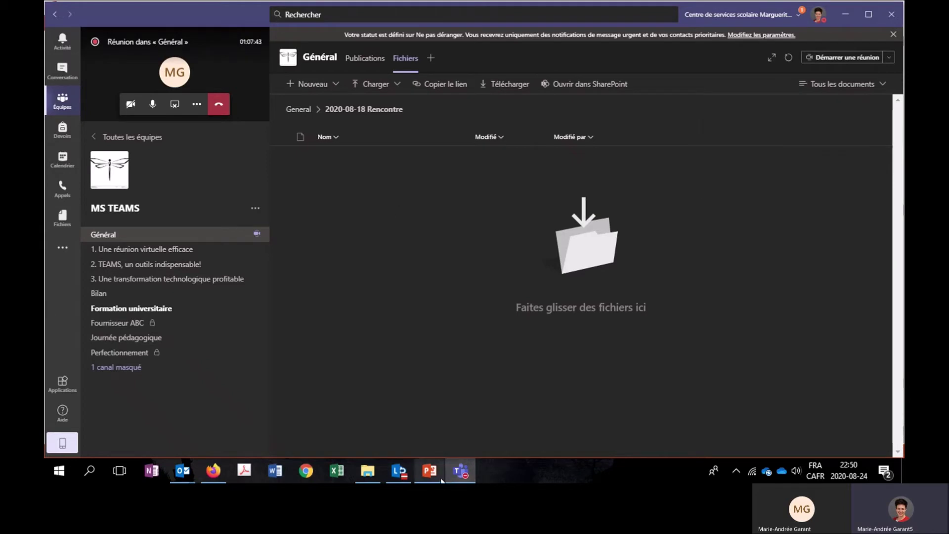
click(212, 474)
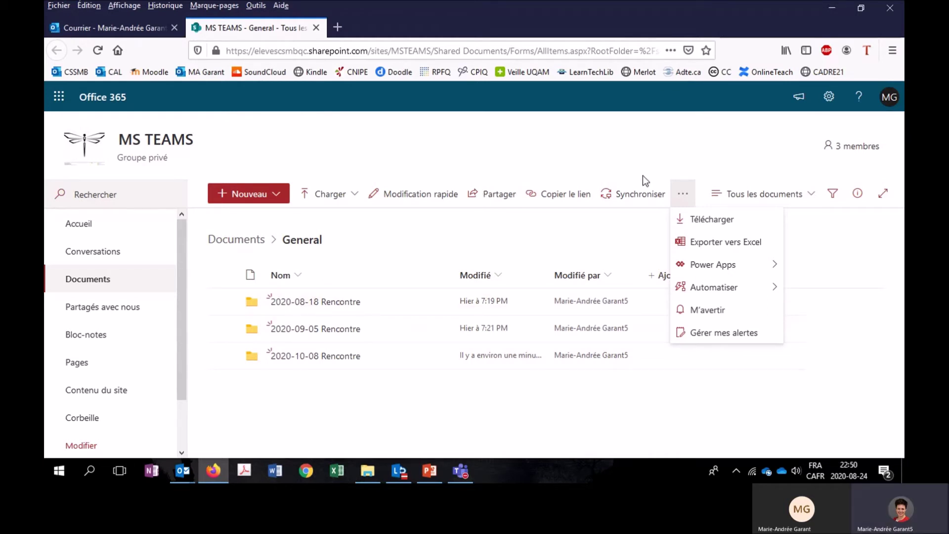
Restore the deleted EdSurge report from the SharePoint site's recycle bin.
click(324, 303)
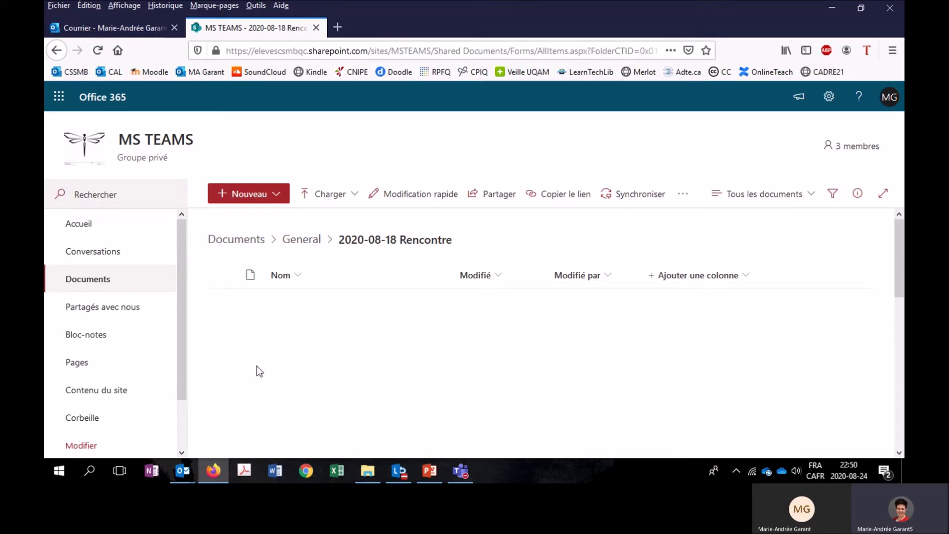
click(82, 418)
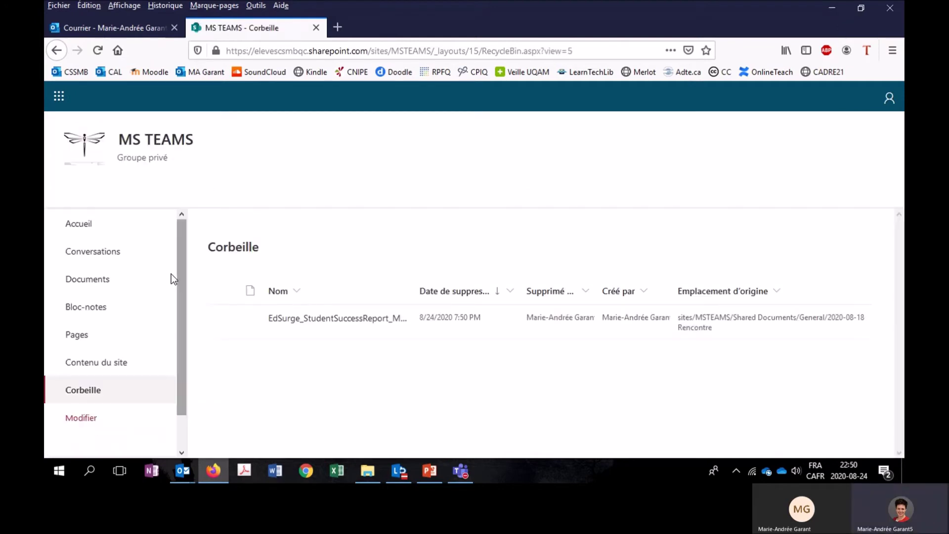
click(223, 319)
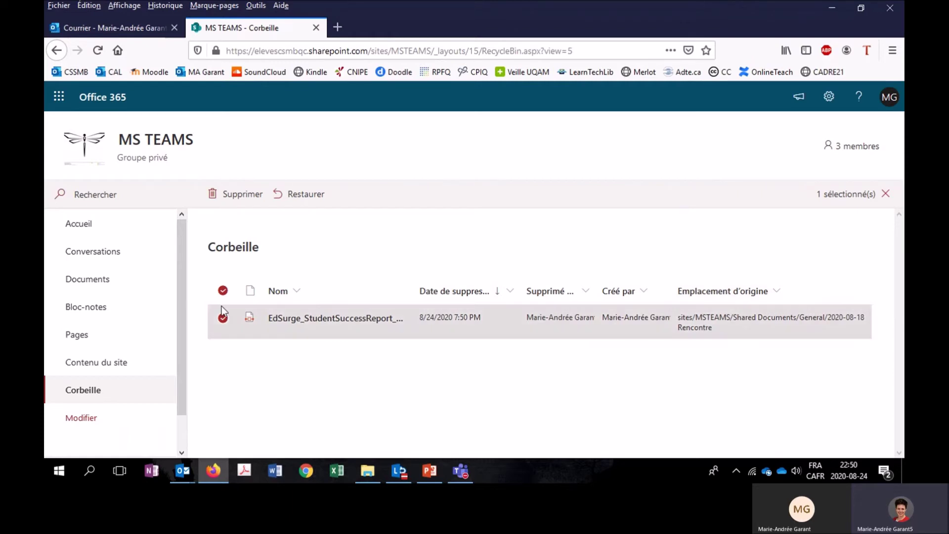
click(302, 198)
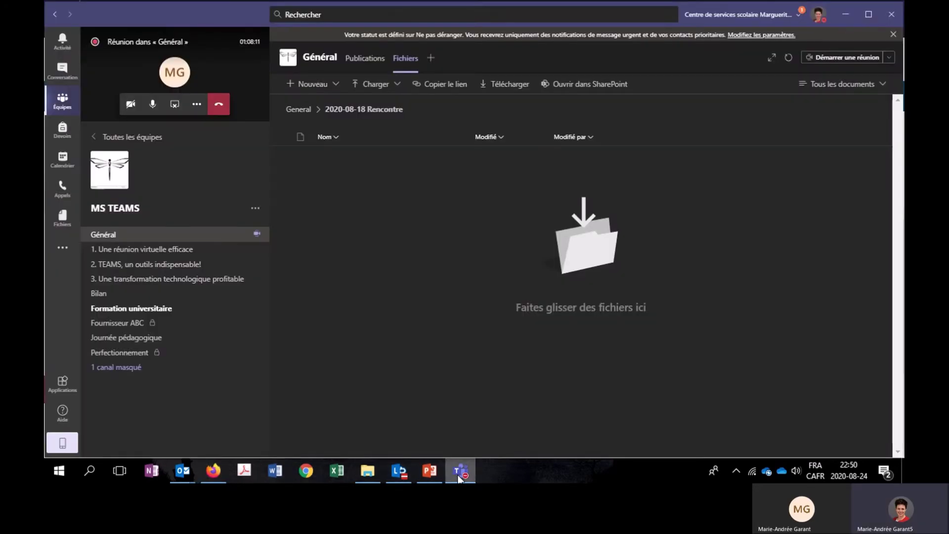
click(460, 471)
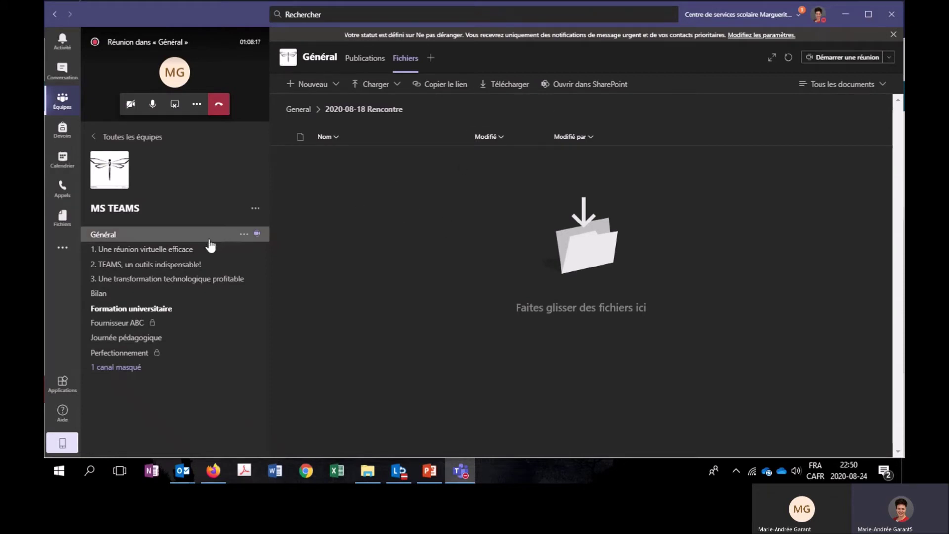
Reopen Général's 2020-08-18 Rencontre folder in Teams to confirm the EdSurge PDF is back.
click(163, 255)
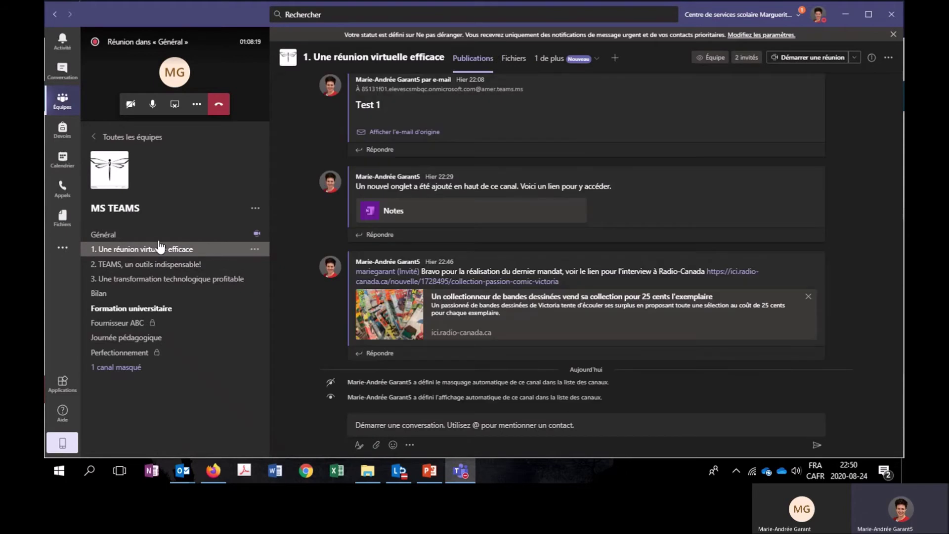
click(158, 235)
click(406, 58)
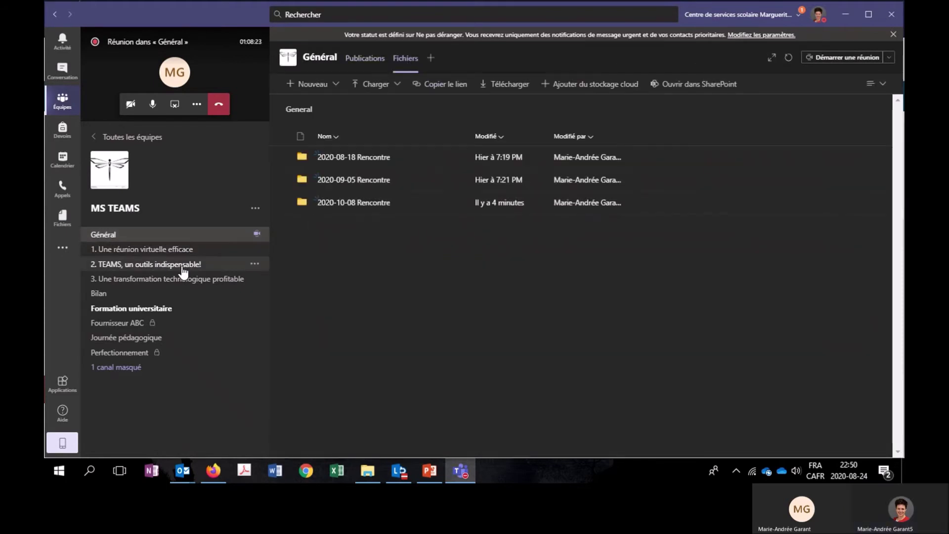
click(354, 157)
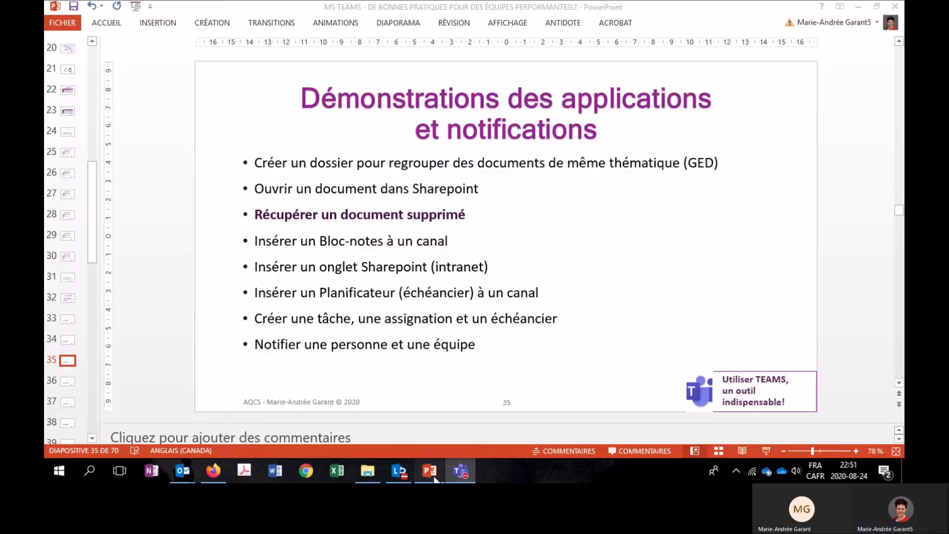
key(alt+Tab)
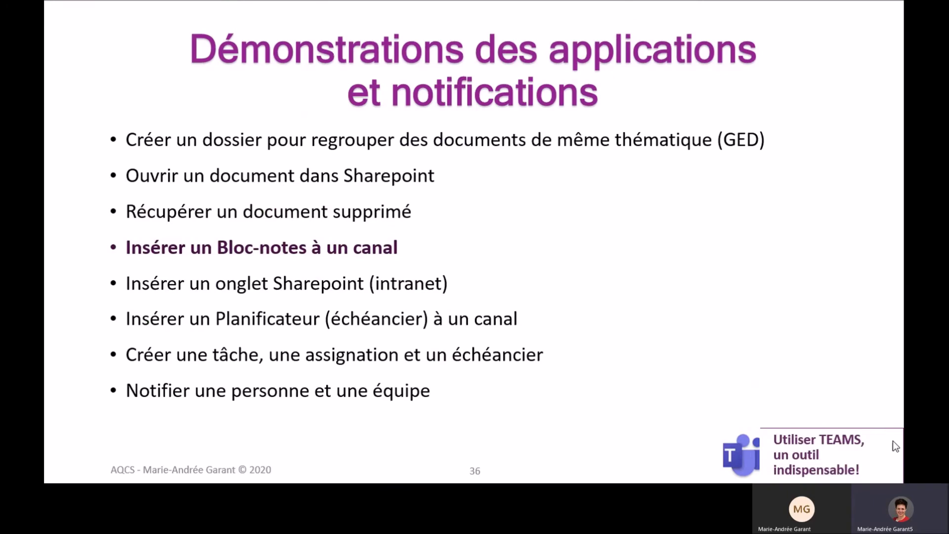
key(alt+Tab)
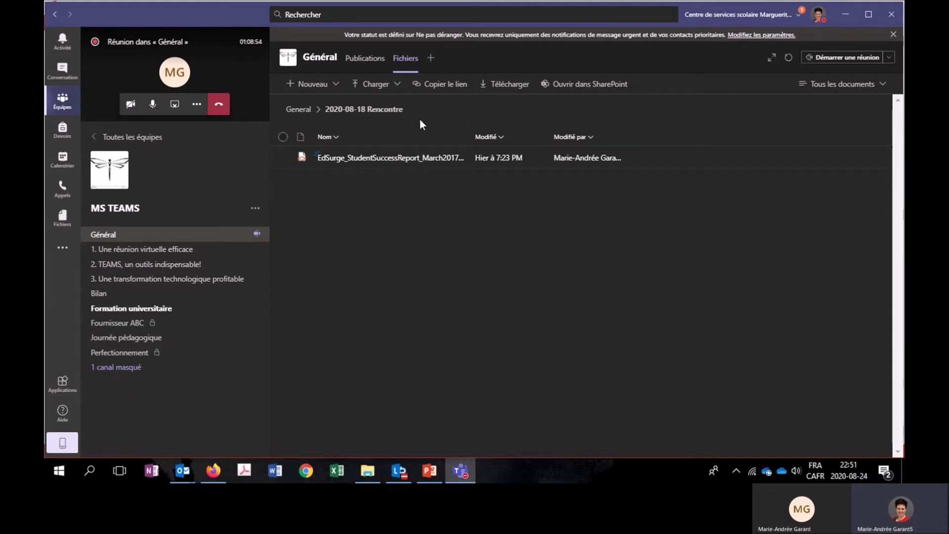
Add a OneNote tab with a new notebook named 'ODJ - CR' to the Général channel.
click(431, 59)
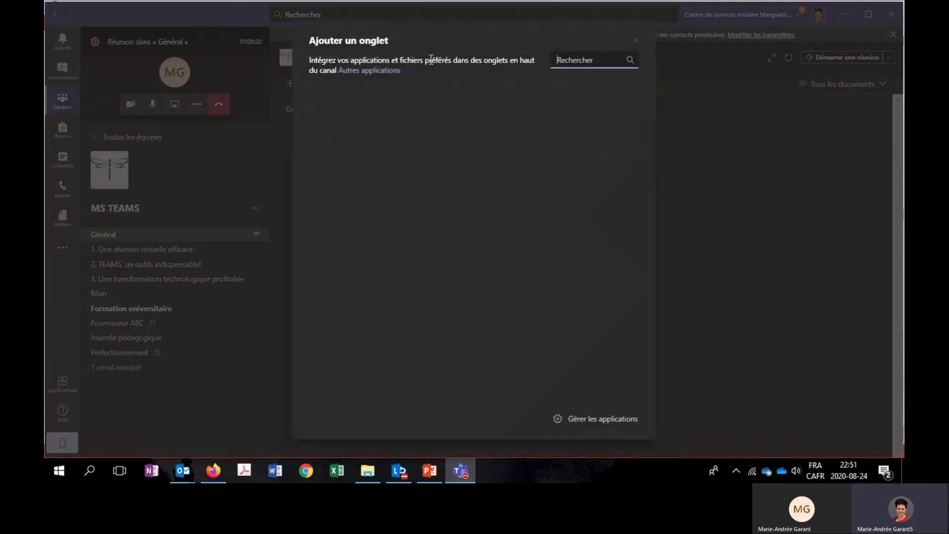
click(532, 147)
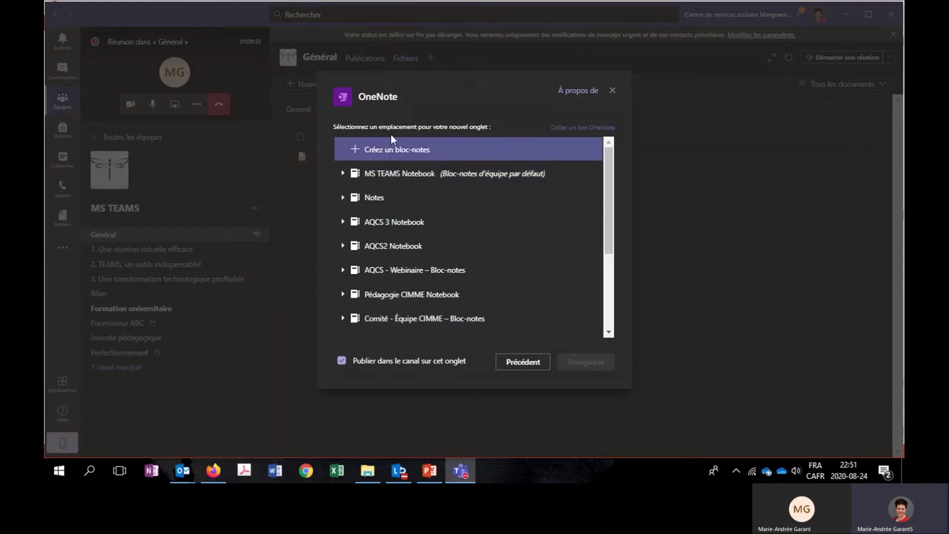
click(389, 147)
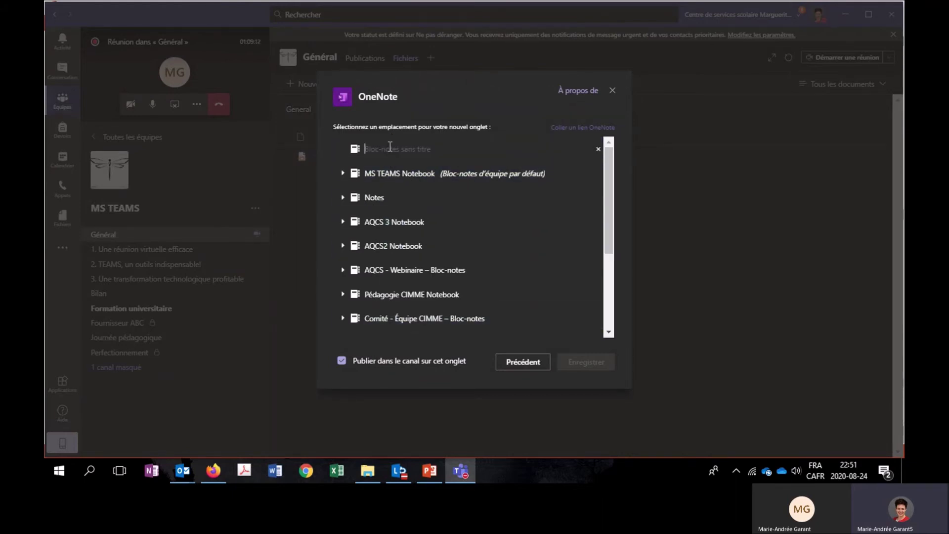
text(N)
key(BackSpace)
text(ODJ)
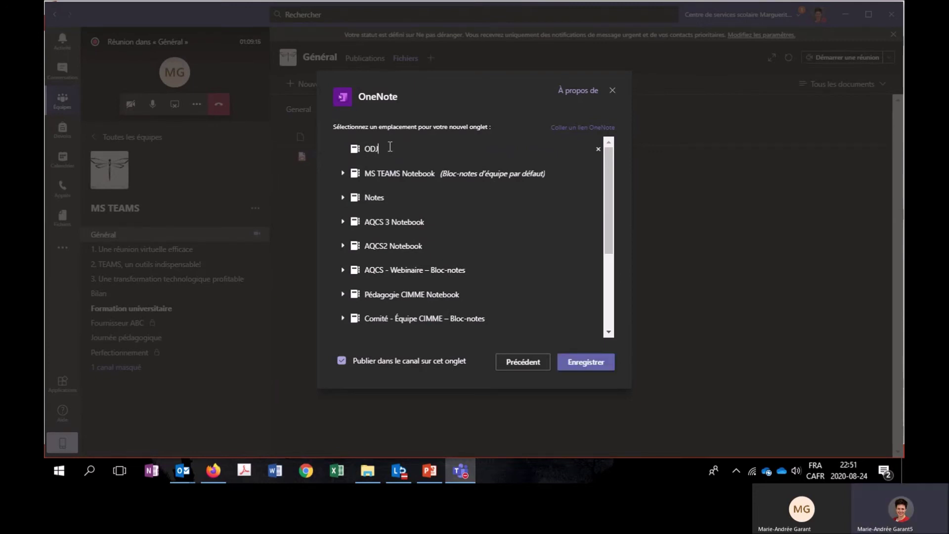
text( - CR)
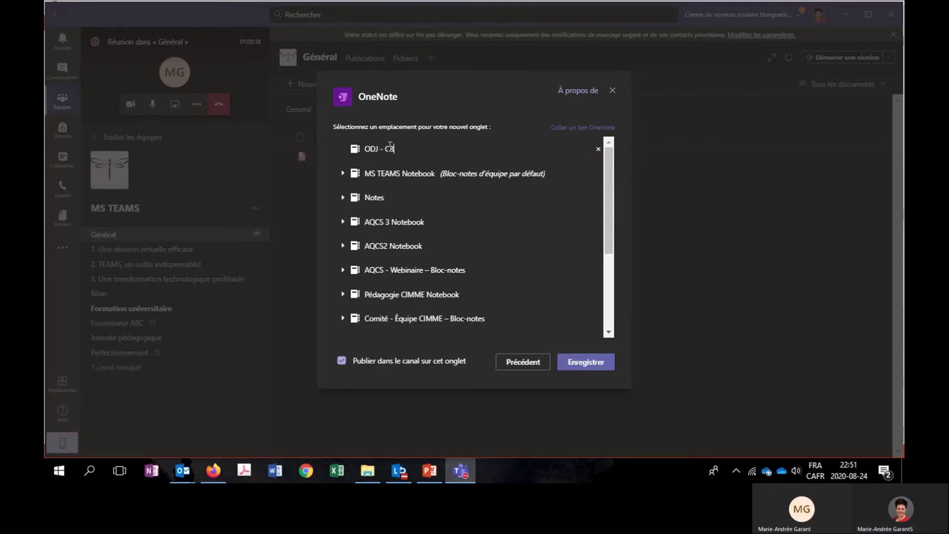
click(570, 369)
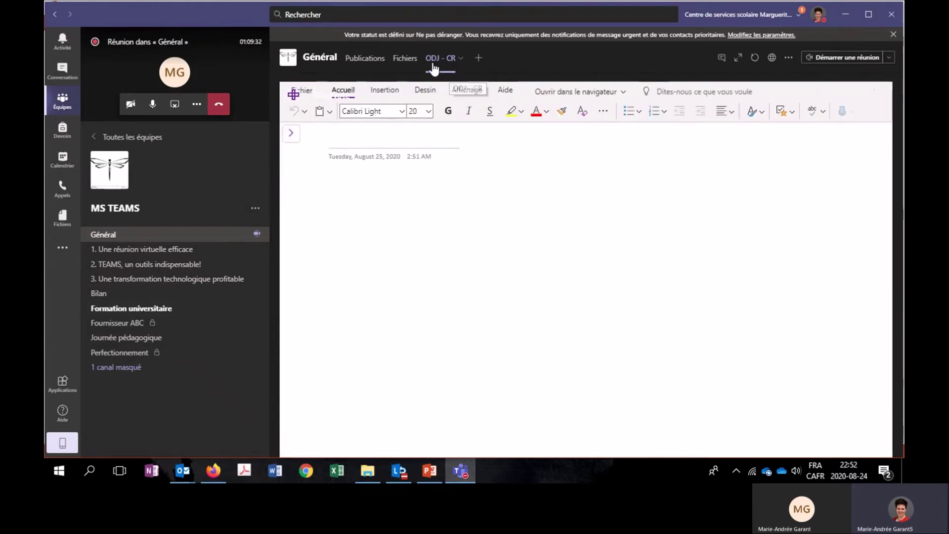
Rename the notebook's untitled first section to '2020-08-18'.
click(291, 133)
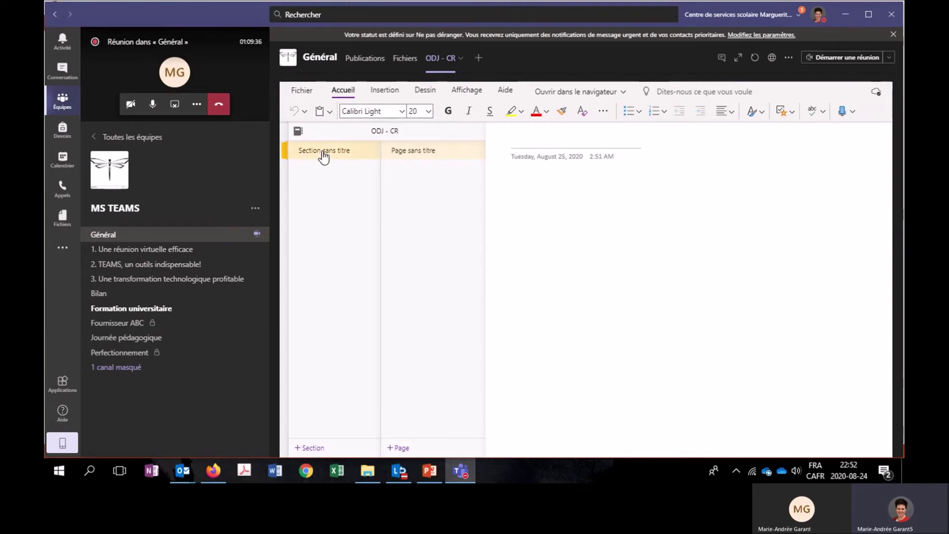
right_click(324, 156)
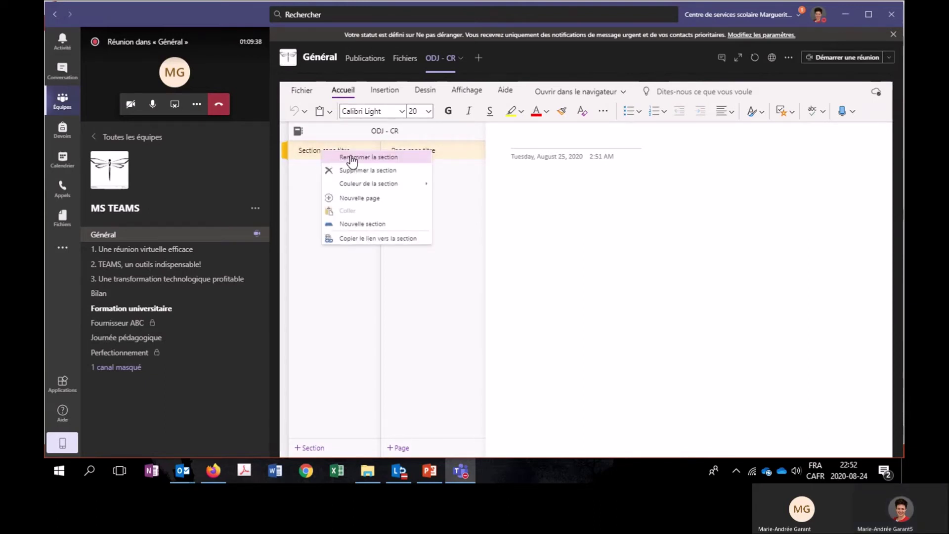
click(351, 163)
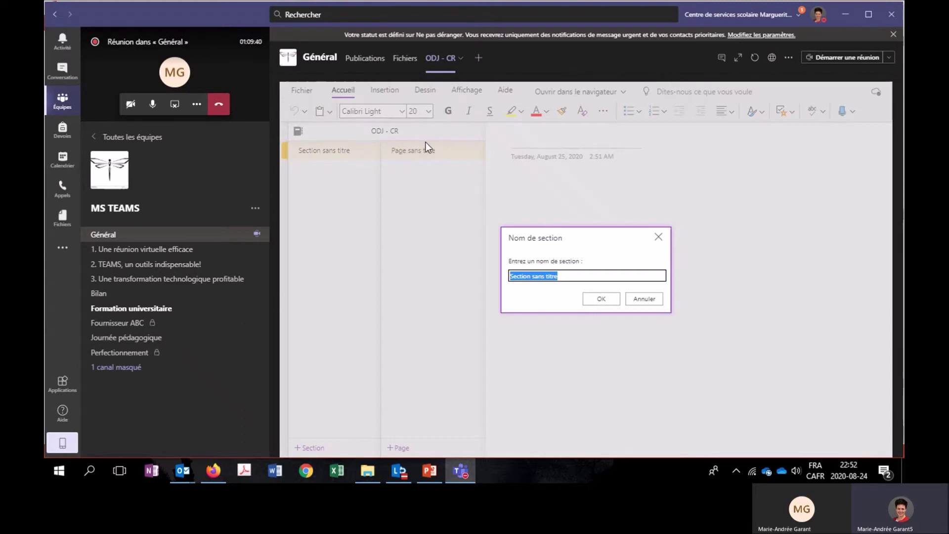
text(REnco)
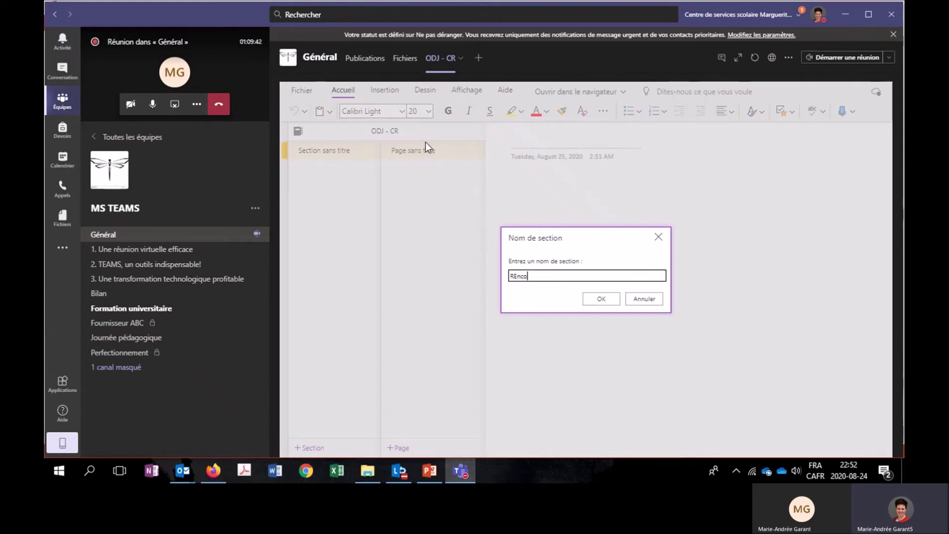
key(BackSpace)
text(encontre)
double_click(550, 275)
text(2020-08-1)
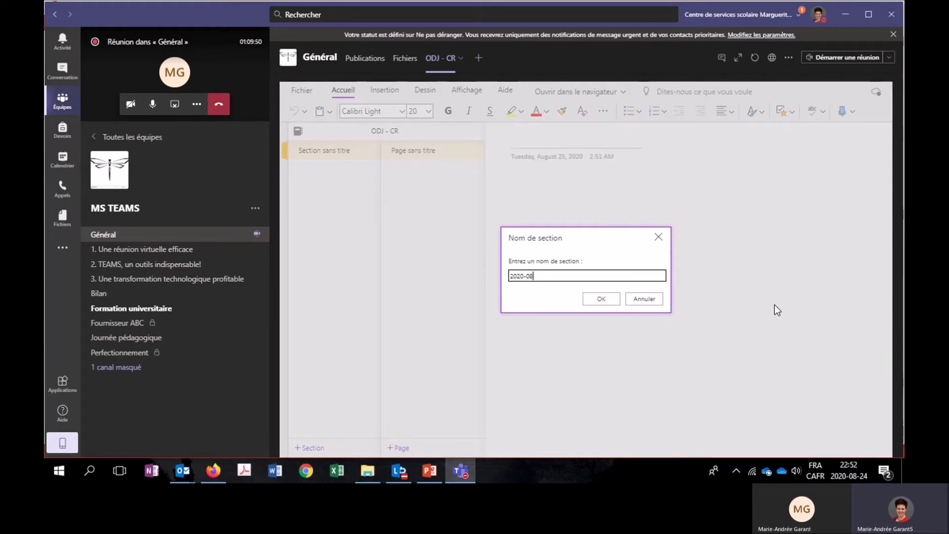
click(614, 300)
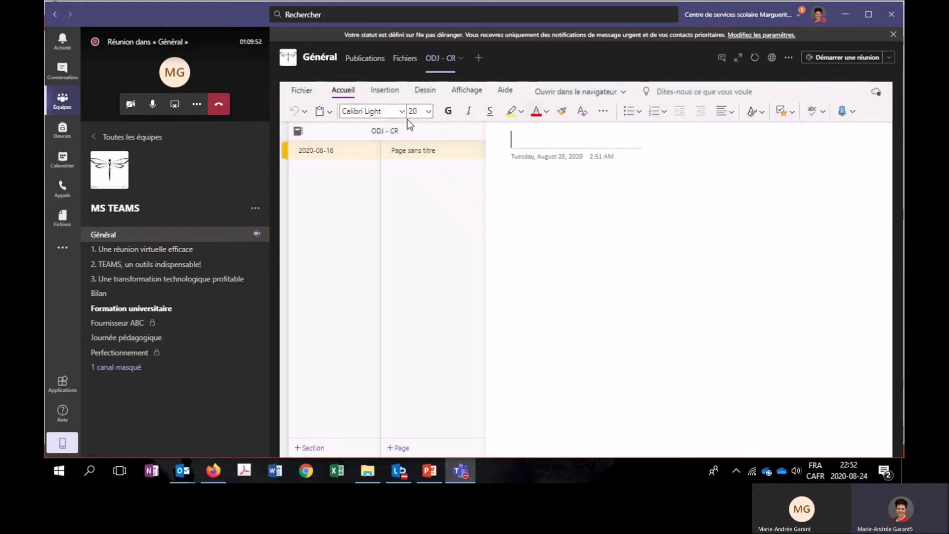
Give the notebook page the title 'ODJ'.
click(585, 134)
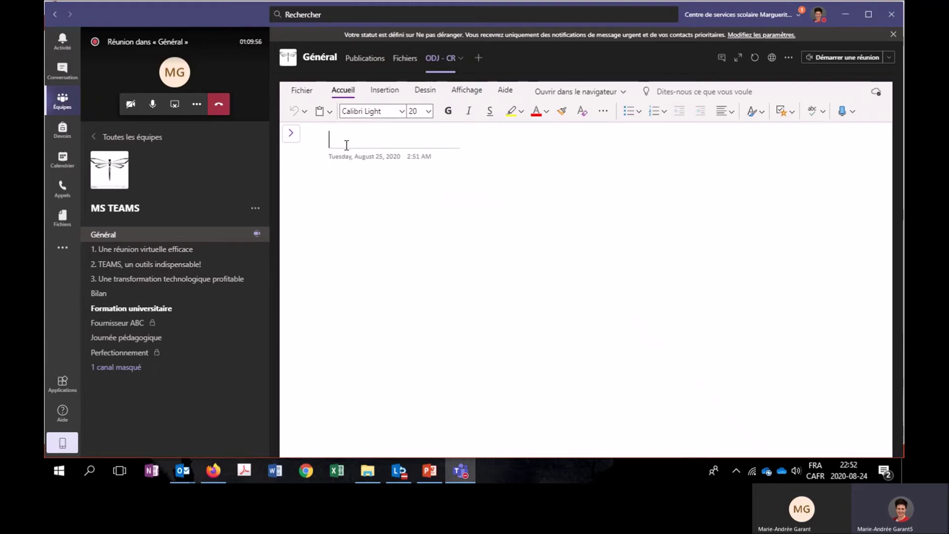
text(ODJ)
key(Return)
Write the numbered agenda items Accueil, Bilan and Suivi on the ODJ page.
text(1.)
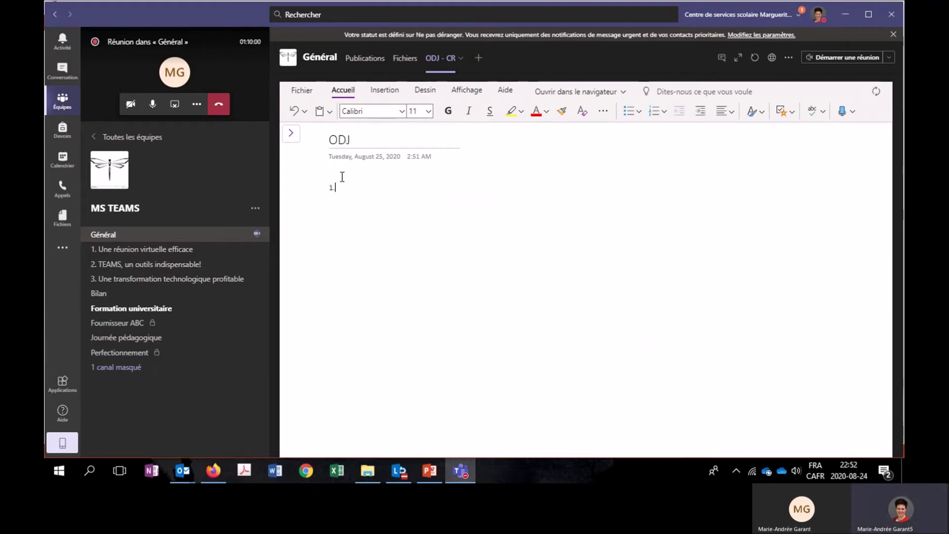
text( .)
key(Return)
text(3.)
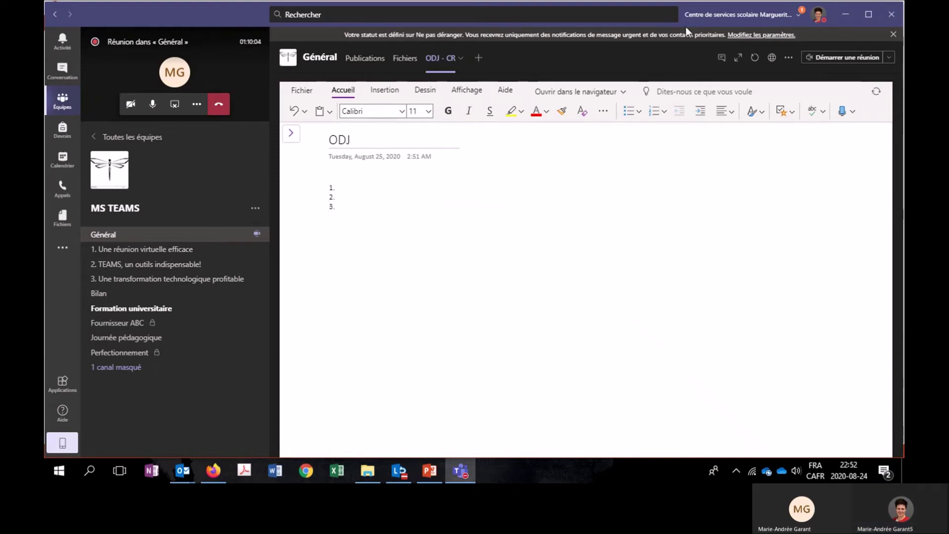
click(361, 184)
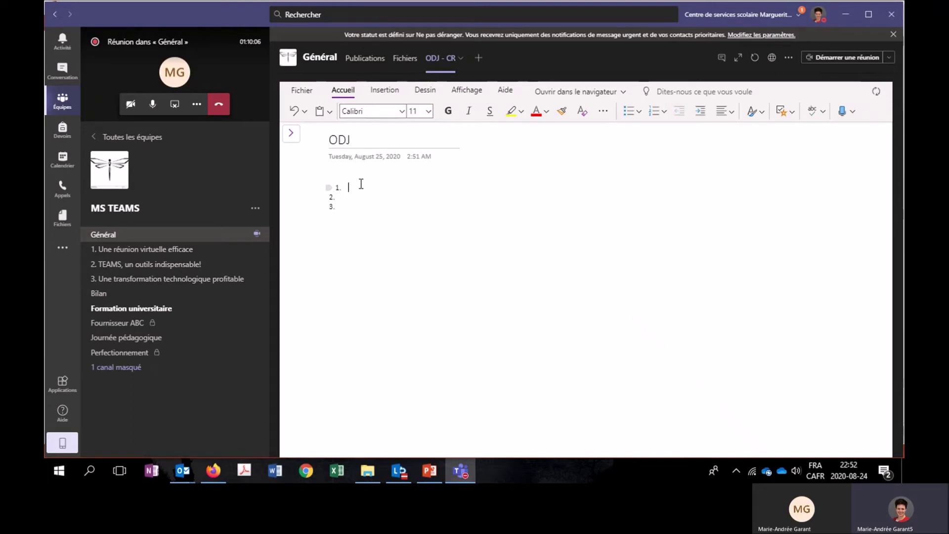
text(Accueil)
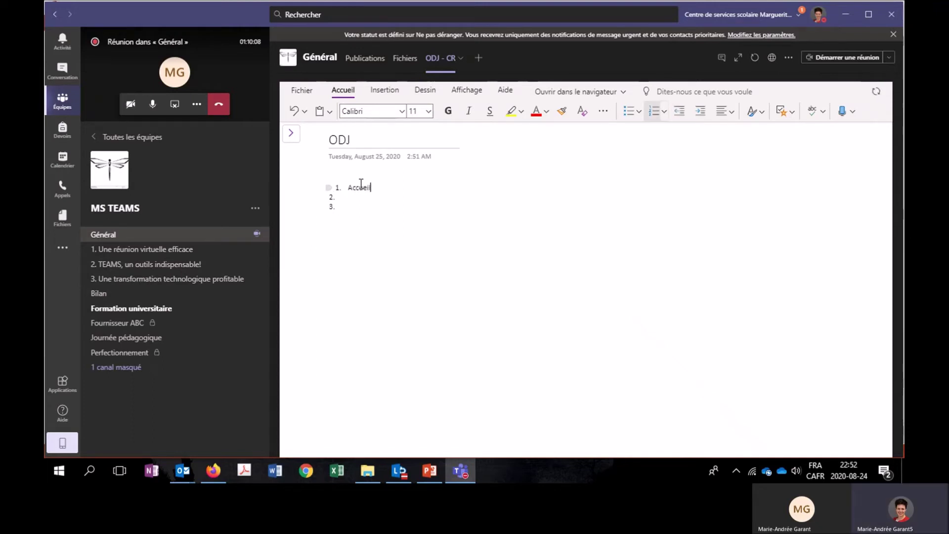
key(Down)
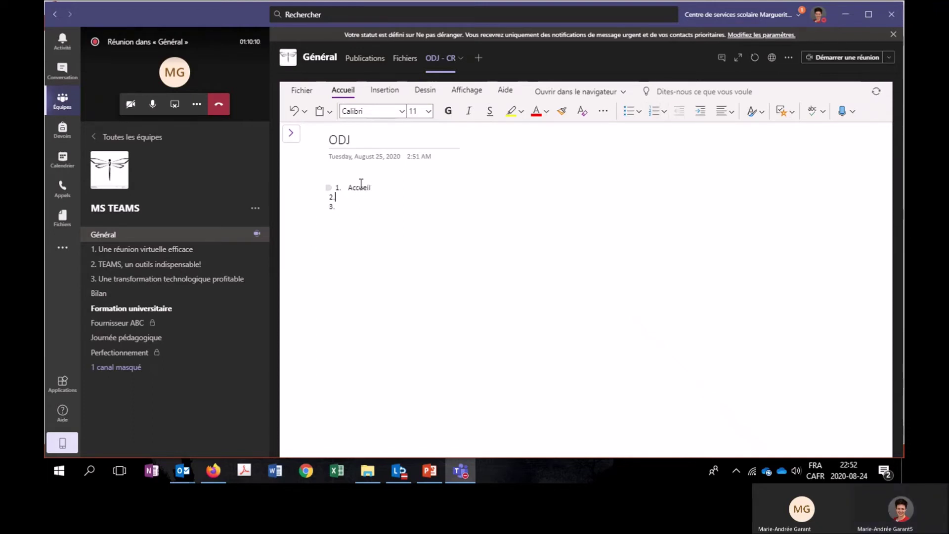
key(Up)
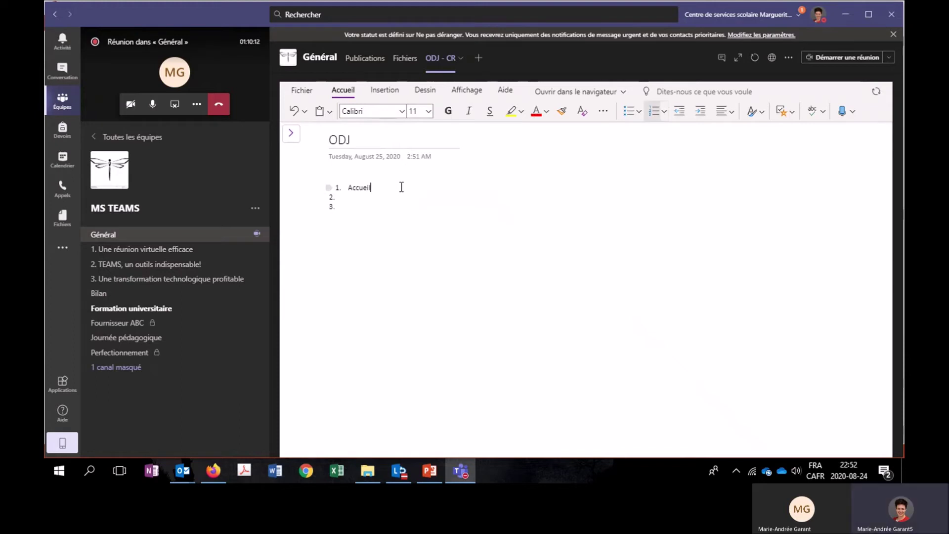
text(Bila)
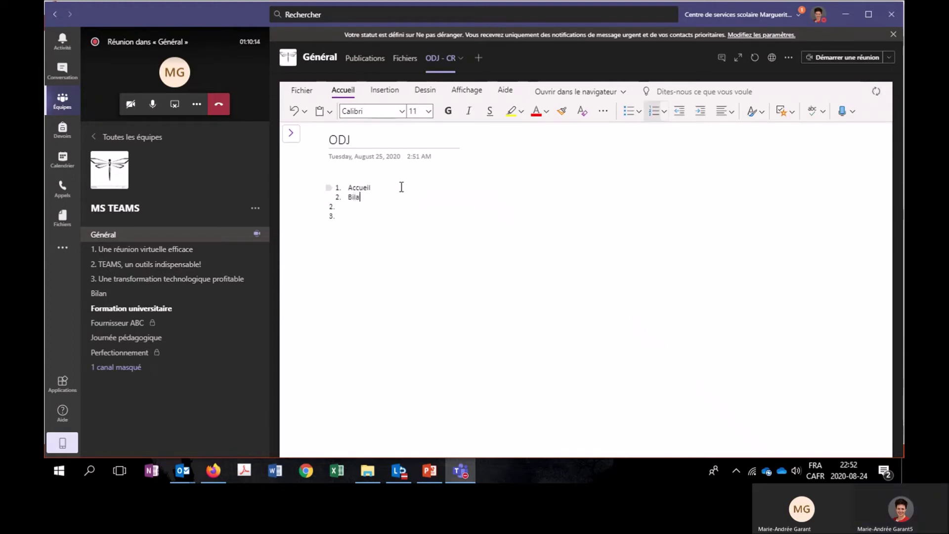
text(n)
key(Return)
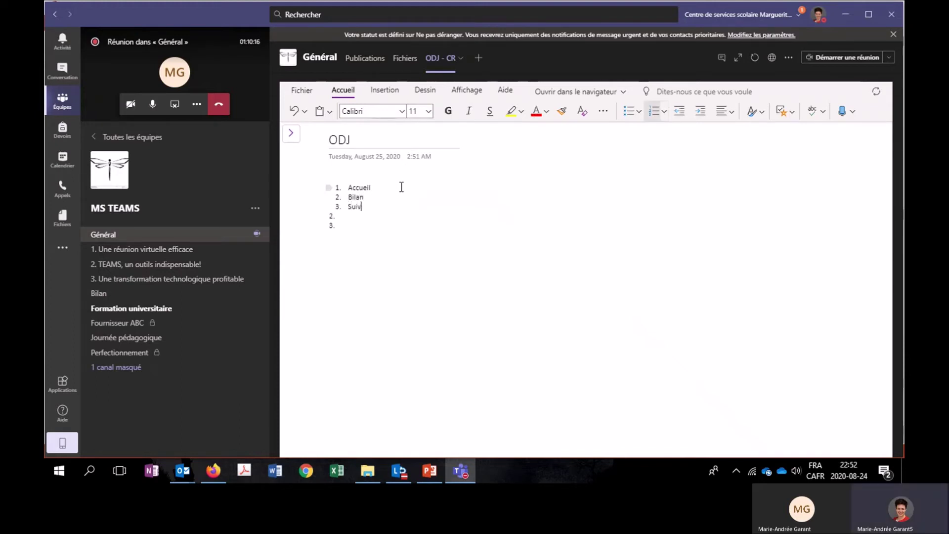
key(Delete)
key(Delete)
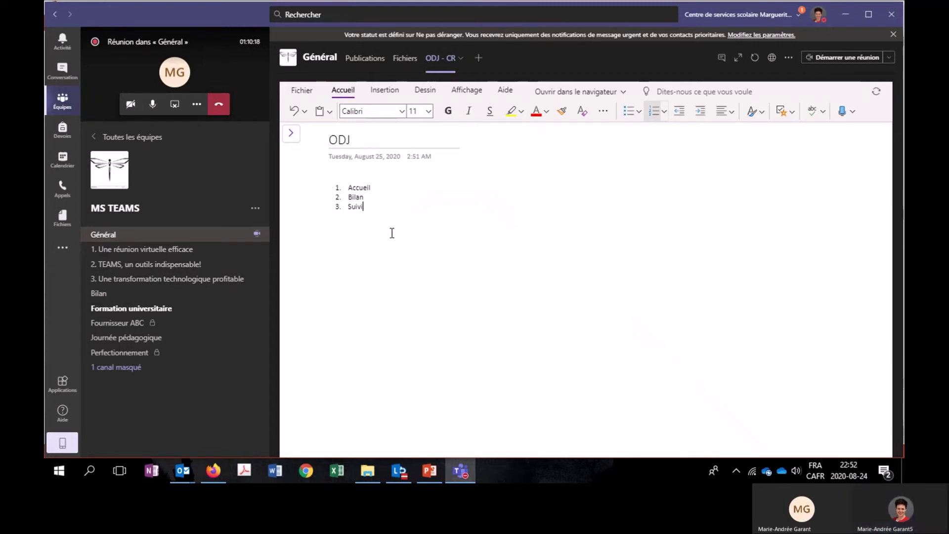
click(291, 132)
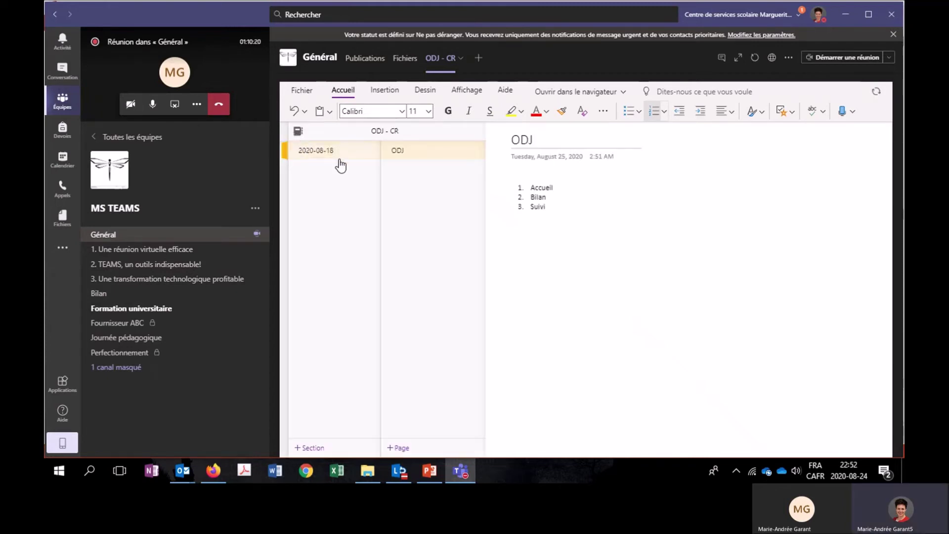
Copy the ODJ page into section 2020-08-18 and retitle the copy 'CR'.
right_click(418, 150)
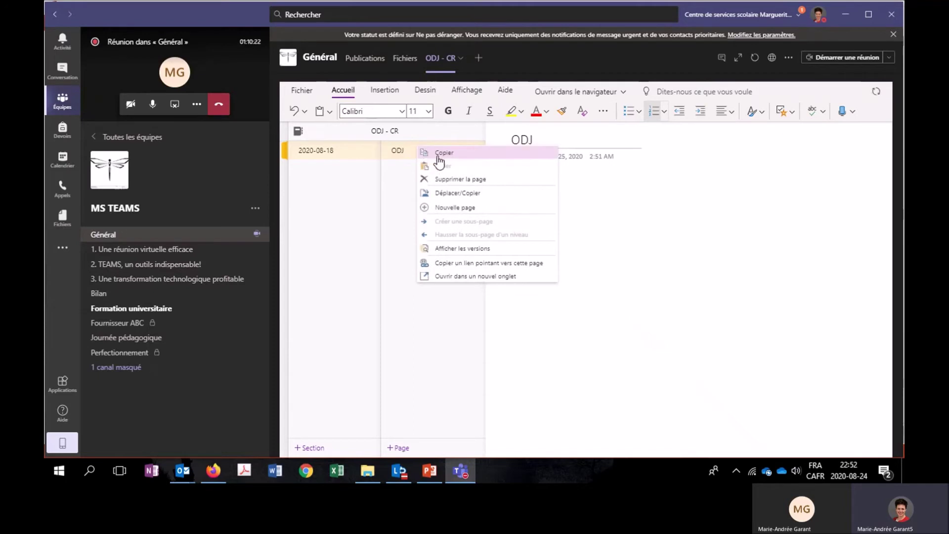
click(472, 193)
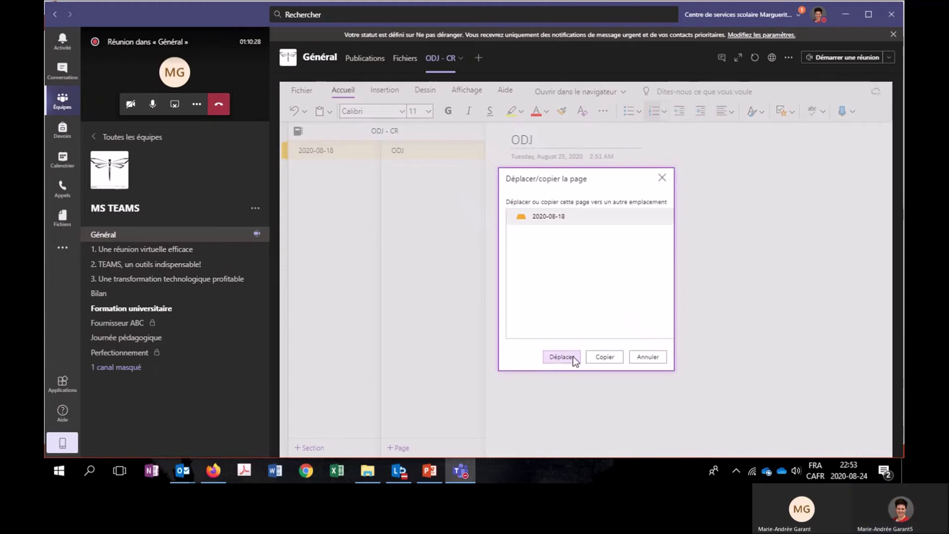
click(610, 359)
click(432, 170)
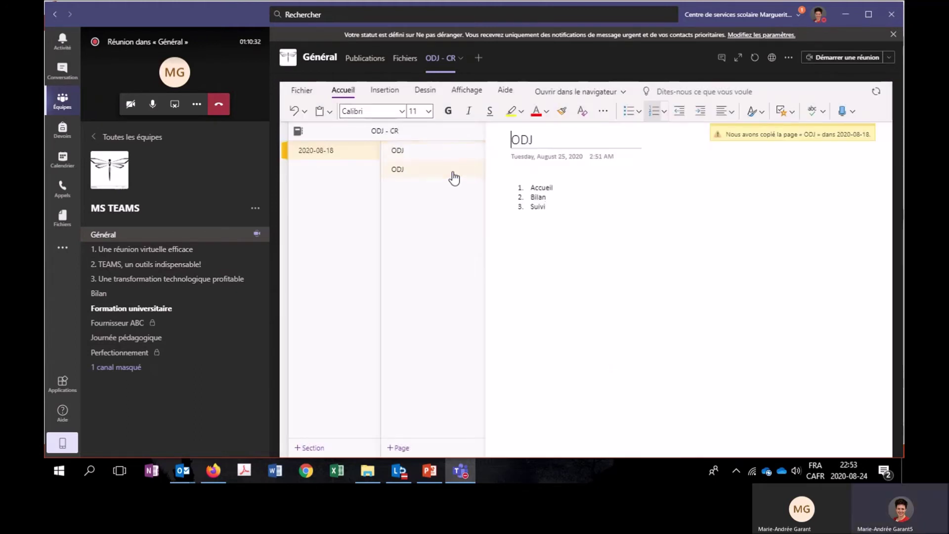
click(555, 144)
drag(360, 145, 320, 136)
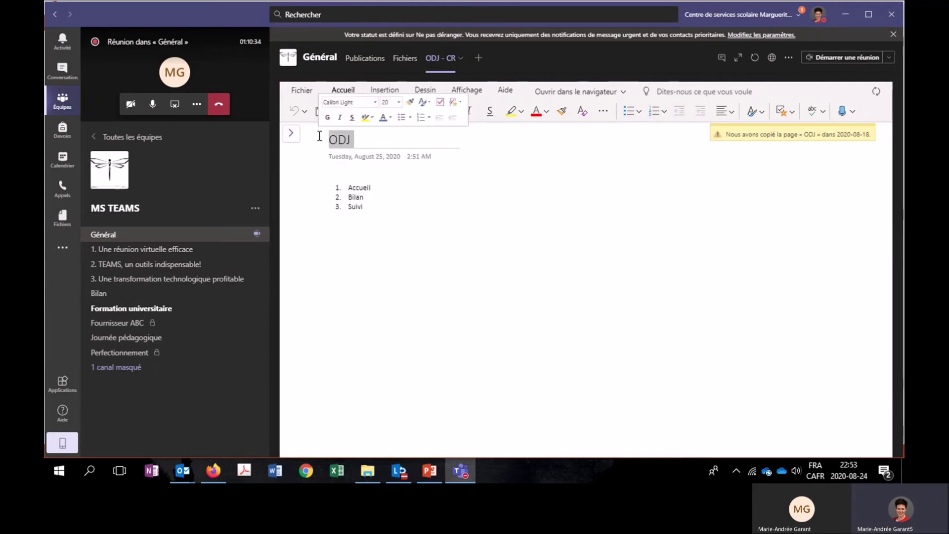
text(CR)
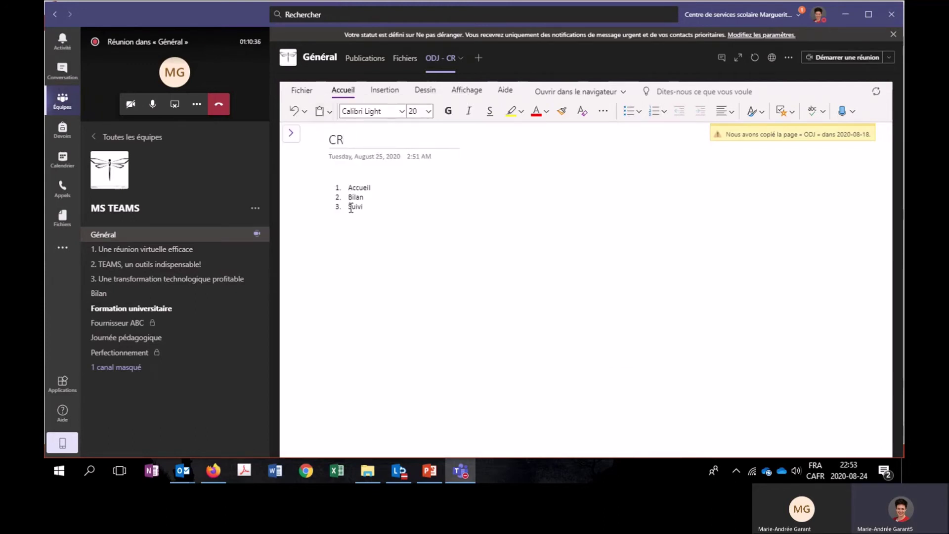
Insert unnumbered blank lines under Accueil and Bilan in the CR page's agenda.
click(376, 188)
key(Return)
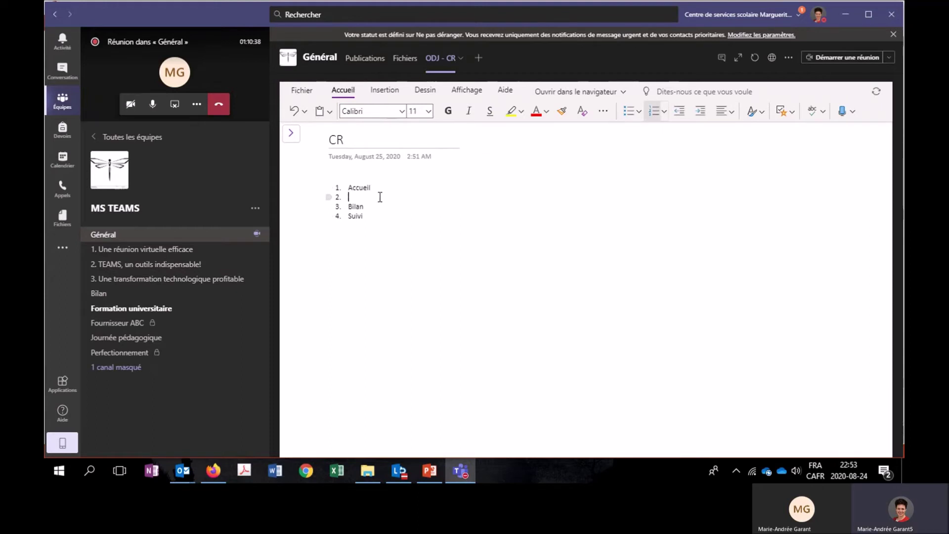
key(BackSpace)
click(378, 206)
key(Return)
key(BackSpace)
click(376, 221)
key(BackSpace)
Note 'Le gestionnaire a accueilli les membres' under Accueil and add a line under Bilan.
click(351, 197)
key(Return)
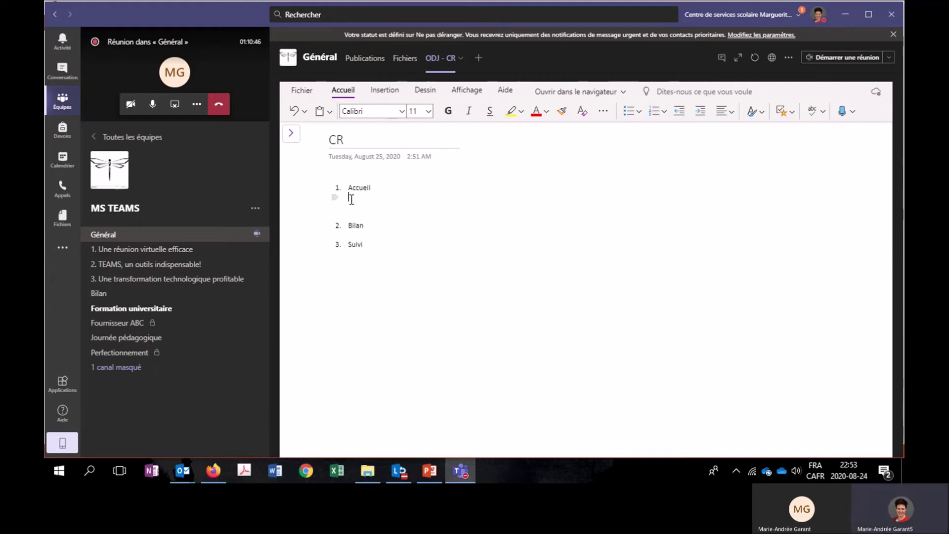
text(Le gestionnaire a accueilli les membres...)
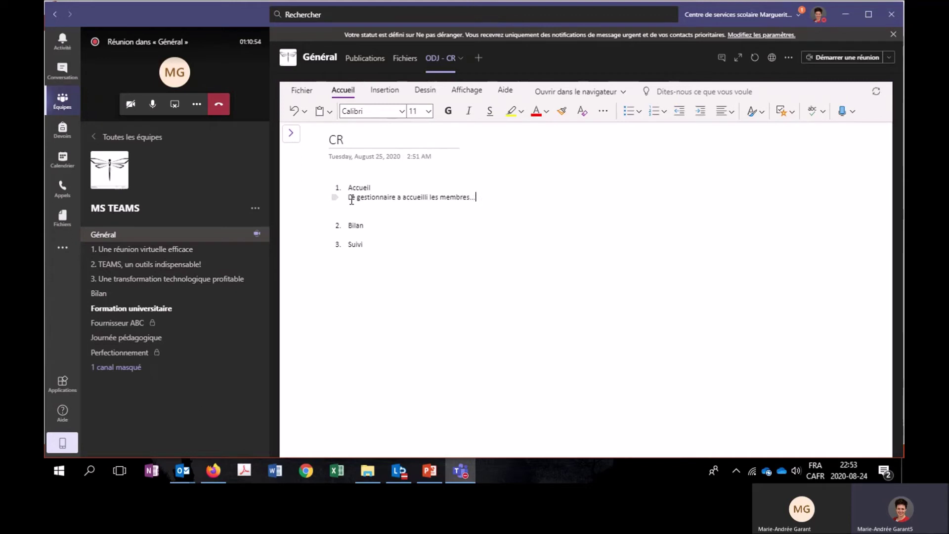
click(370, 233)
key(Return)
click(291, 132)
Add a notebook section named '2018-09-05' and check it alongside section 2020-08-18.
click(408, 151)
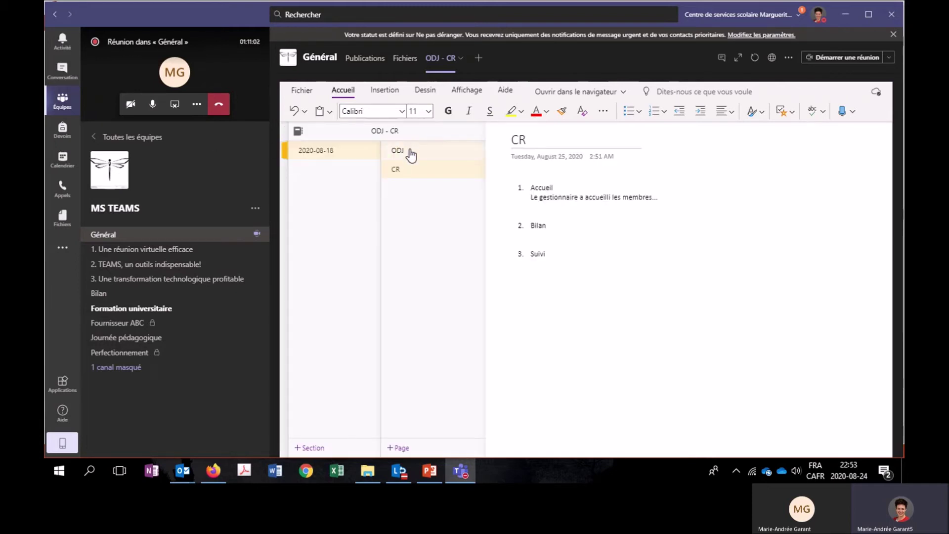
click(418, 170)
click(308, 445)
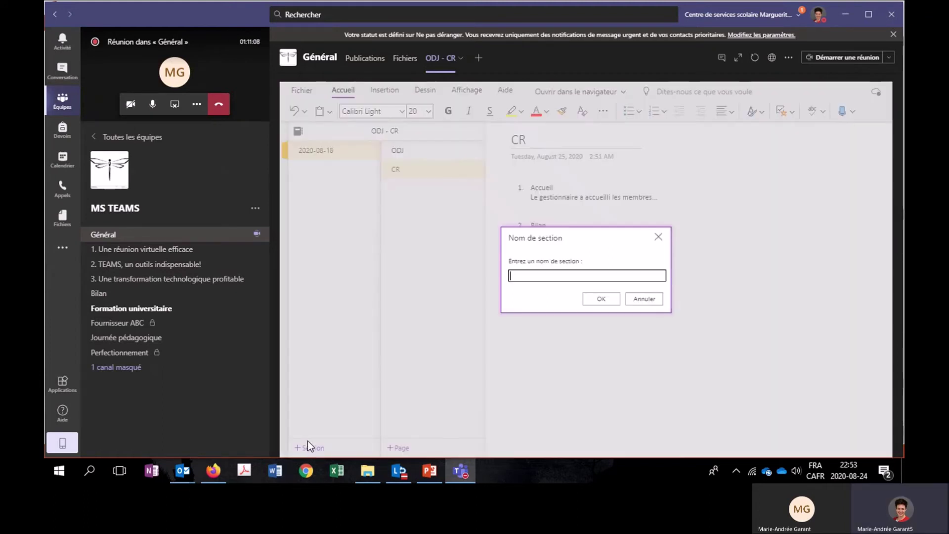
text(2018-09-05)
key(Return)
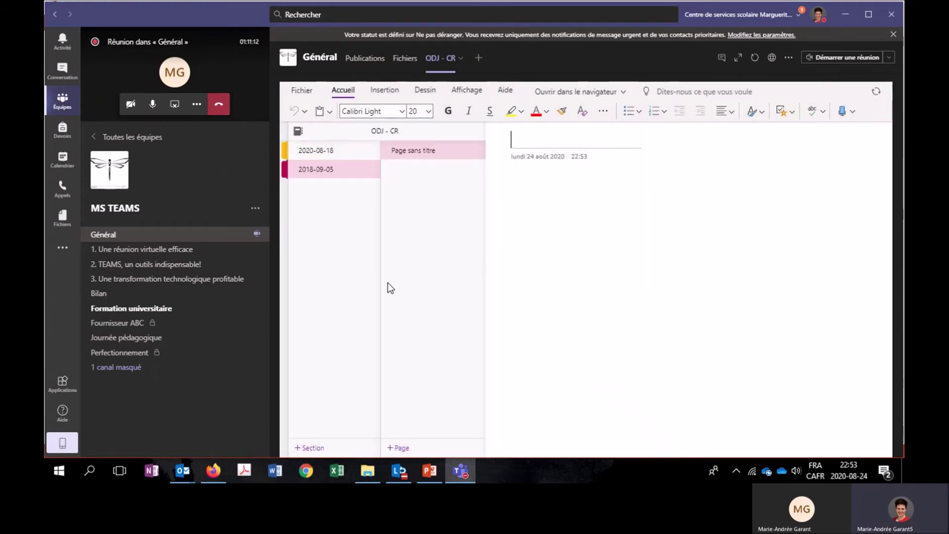
click(330, 153)
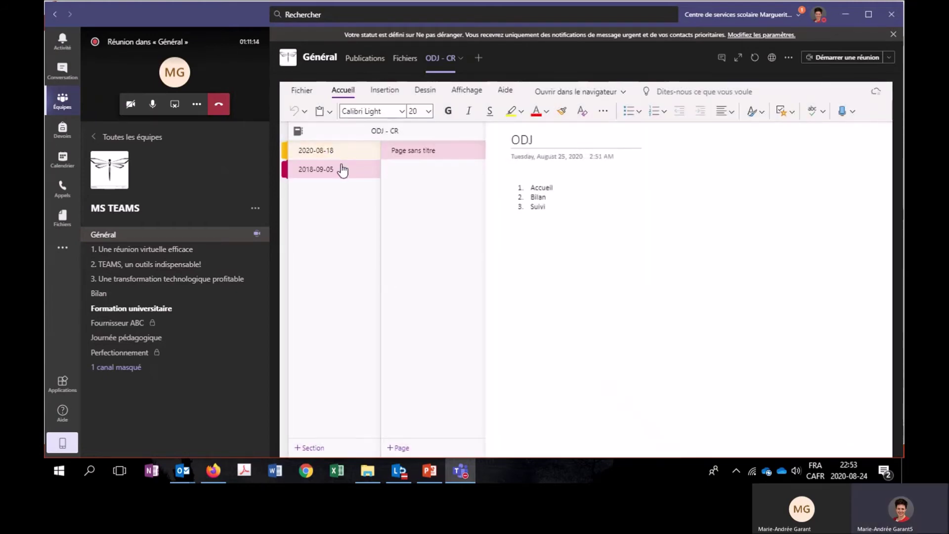
click(339, 172)
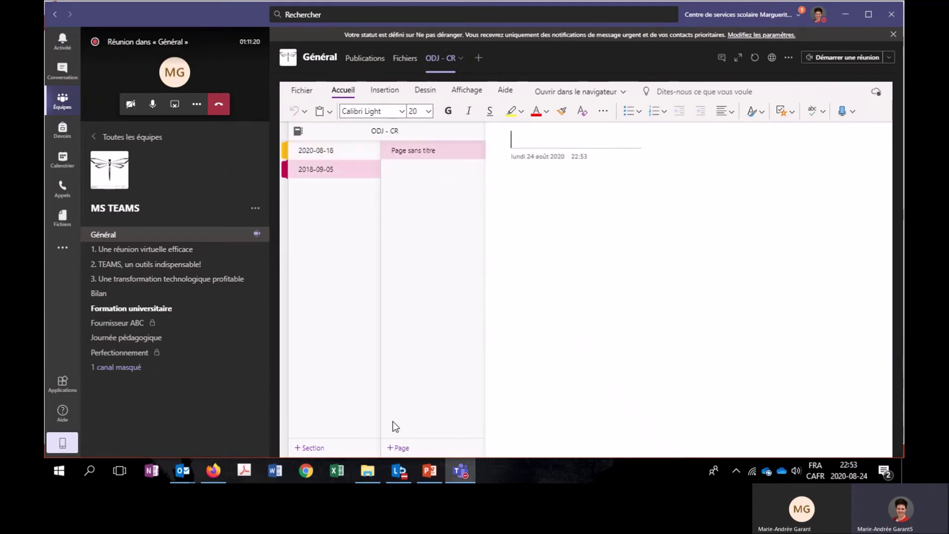
mouse_move(427, 481)
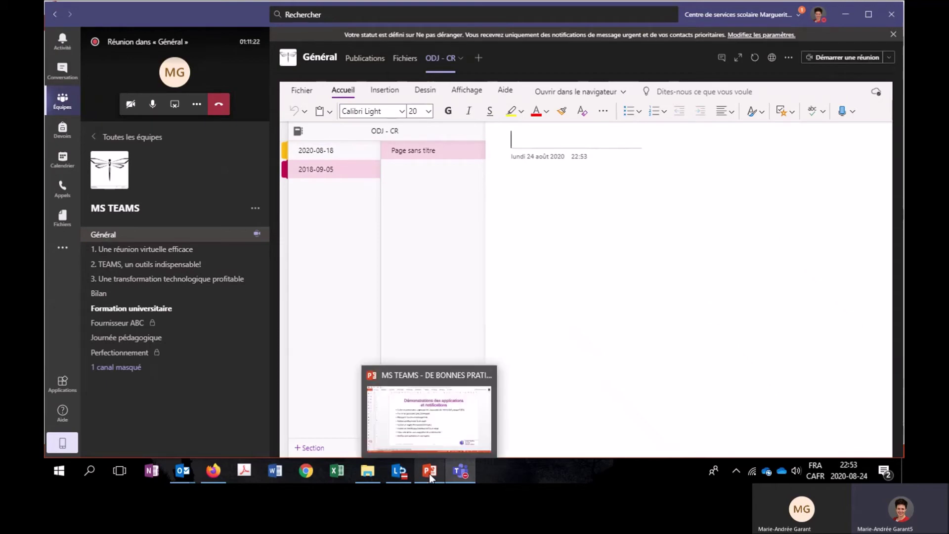
Bring the PowerPoint slideshow back, then open the De la CSMB bookmarks in Chrome.
click(432, 469)
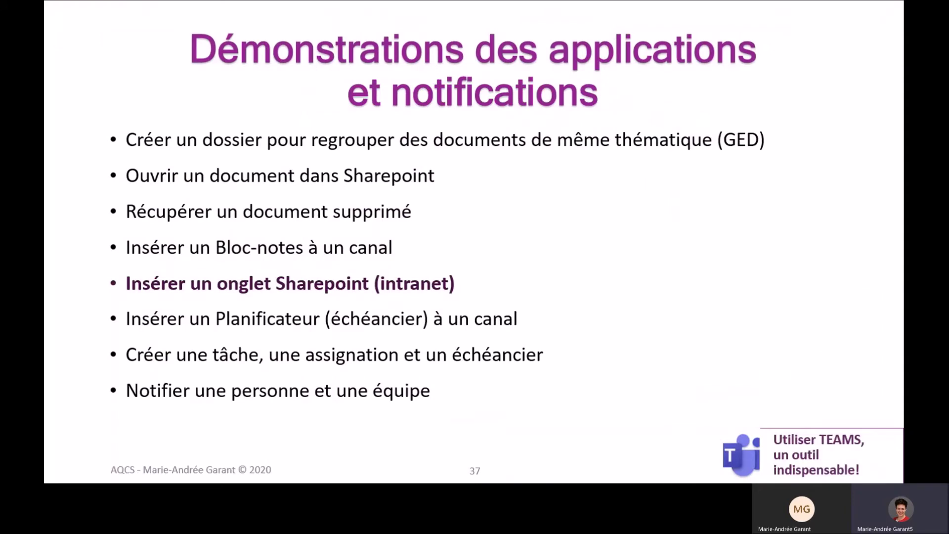
key(alt+Tab)
click(147, 52)
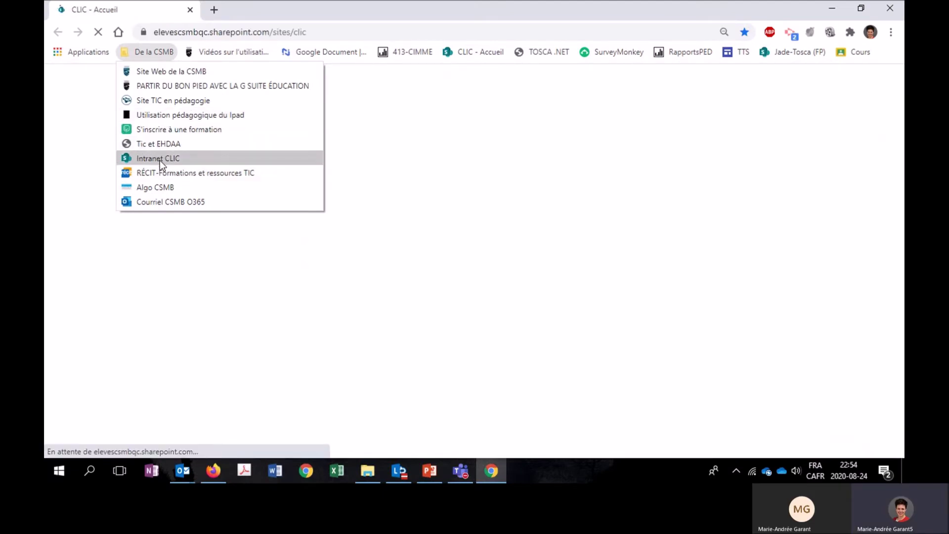
Open the Intranet CLIC site and go to Domaines d'activité > Approvisionnements.
click(159, 161)
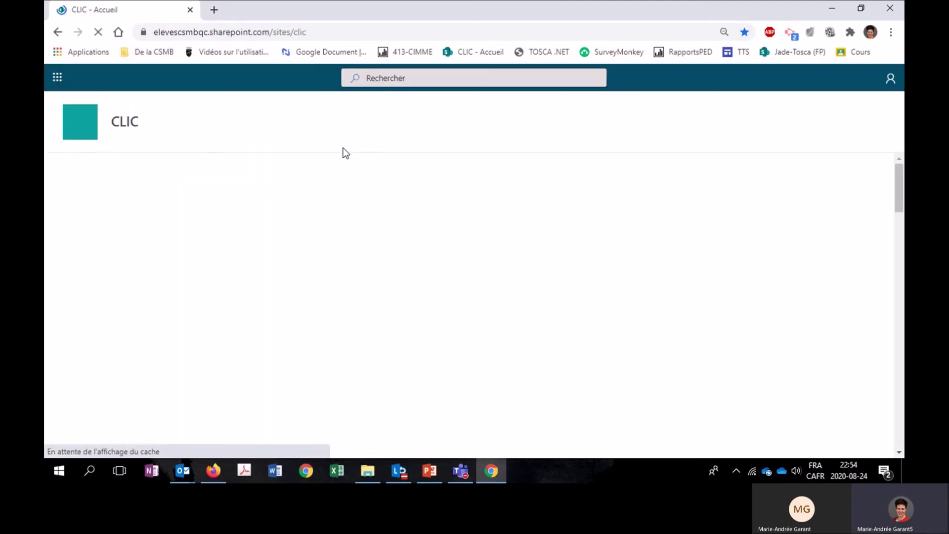
scroll(436, 267, down, 10)
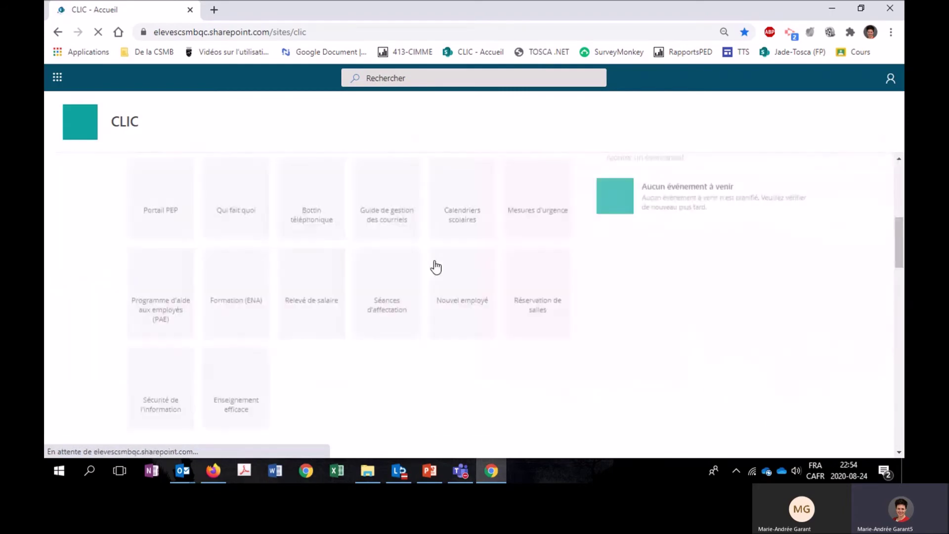
scroll(399, 295, down, 5)
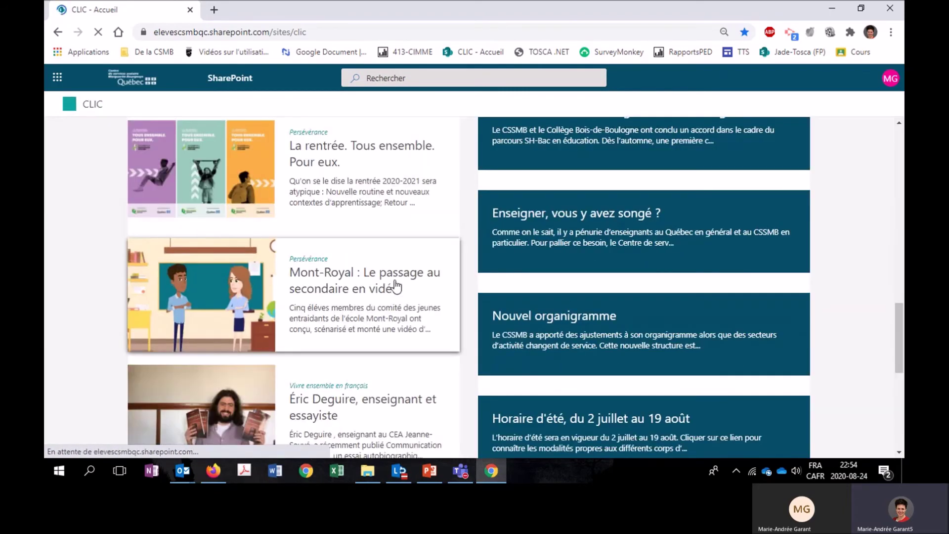
scroll(393, 280, up, 5)
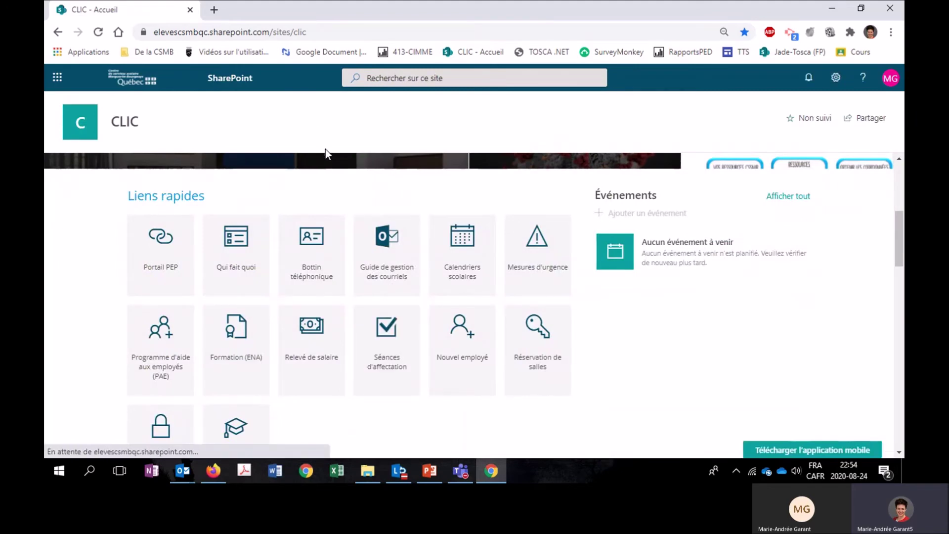
scroll(437, 278, down, 5)
scroll(437, 275, up, 6)
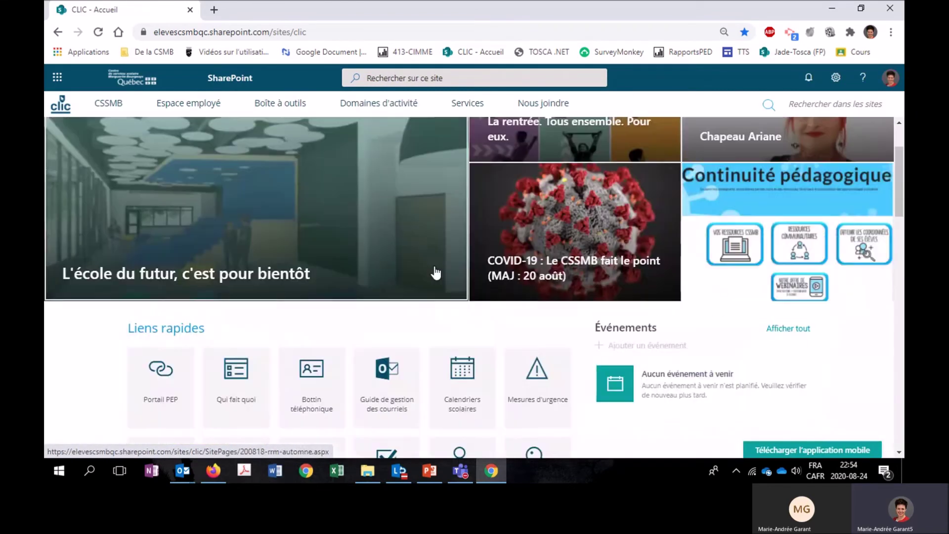
scroll(365, 131, up, 2)
click(376, 108)
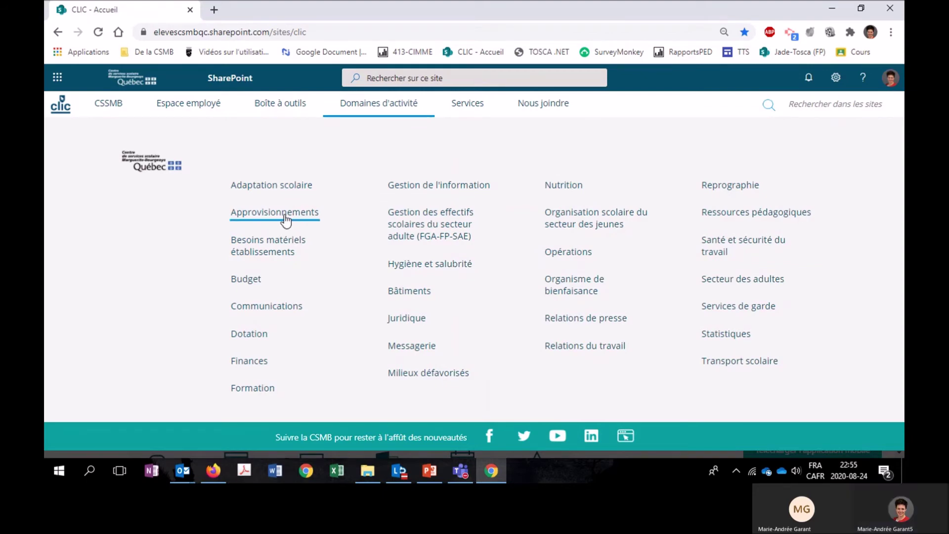
click(285, 213)
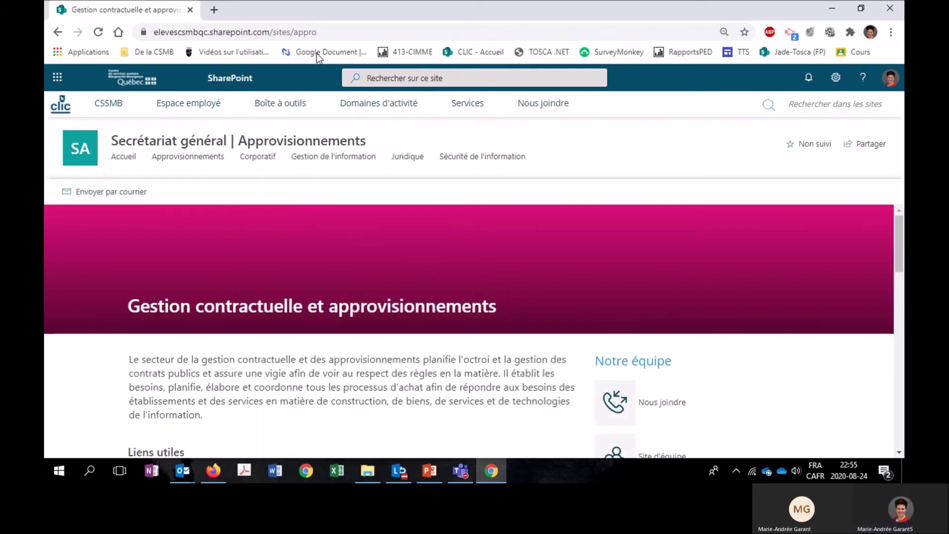
Copy the Approvisionnements site address and return to the Teams window.
click(336, 32)
key(ctrl+c)
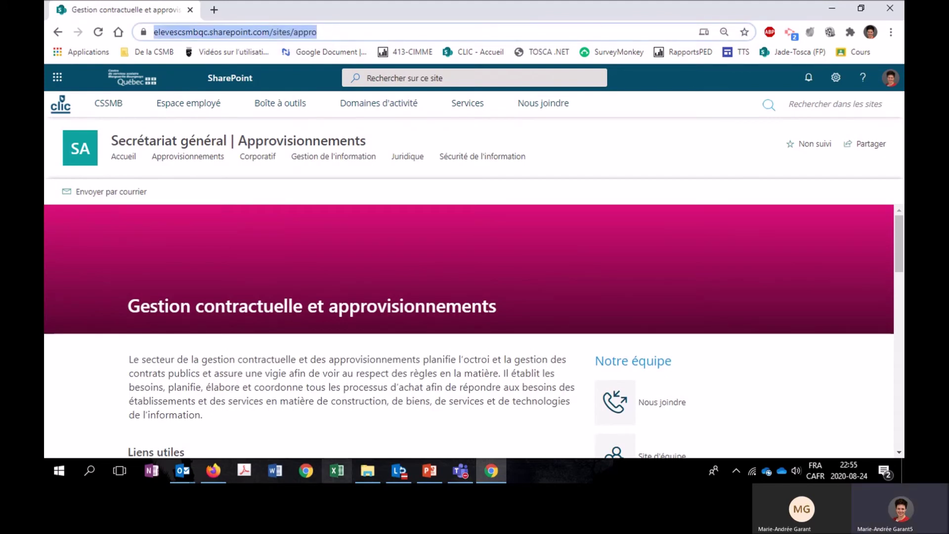
mouse_move(461, 471)
click(473, 377)
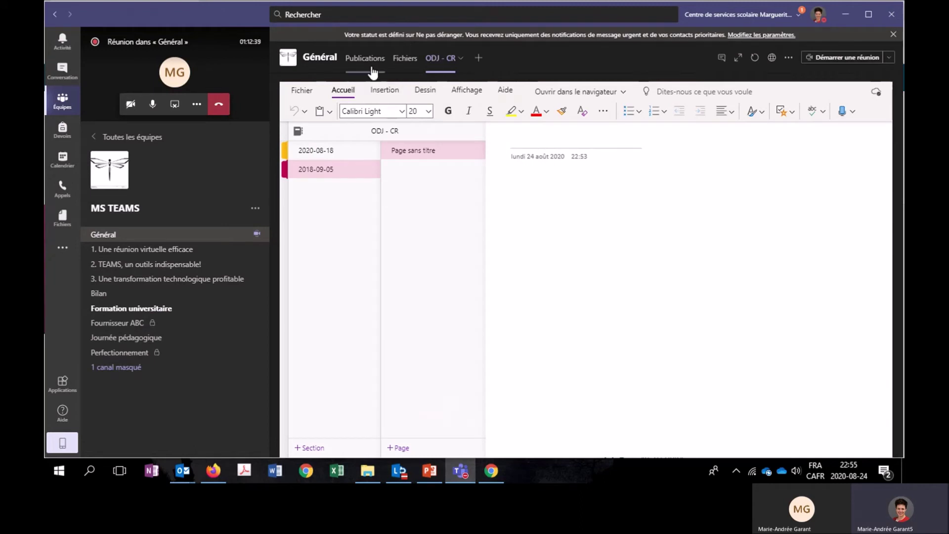
Add a SharePoint tab to the Général channel using the pasted Approvisionnements site URL.
click(193, 239)
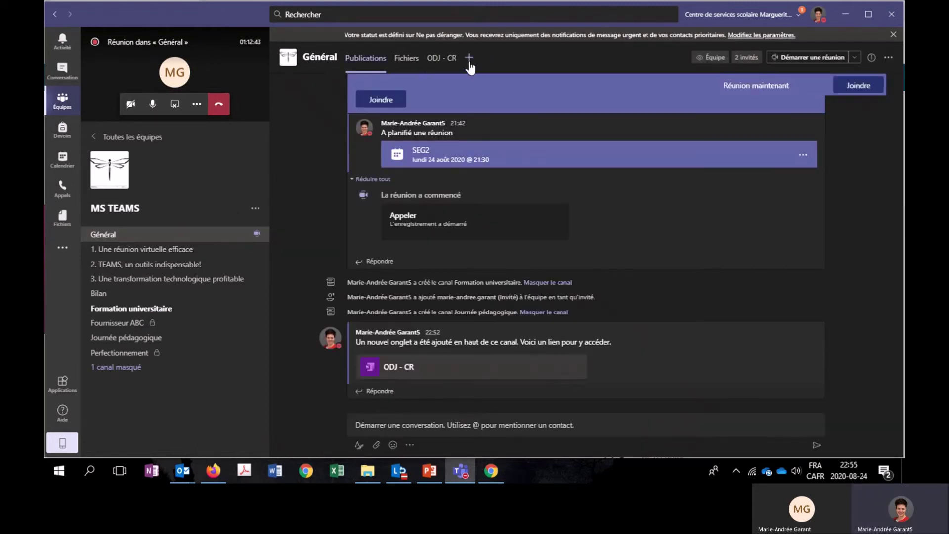
click(469, 59)
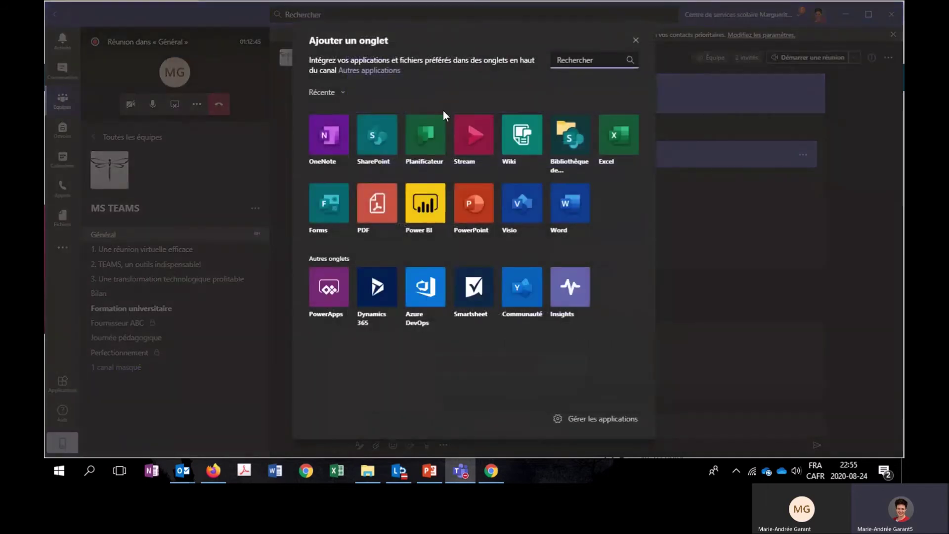
click(378, 143)
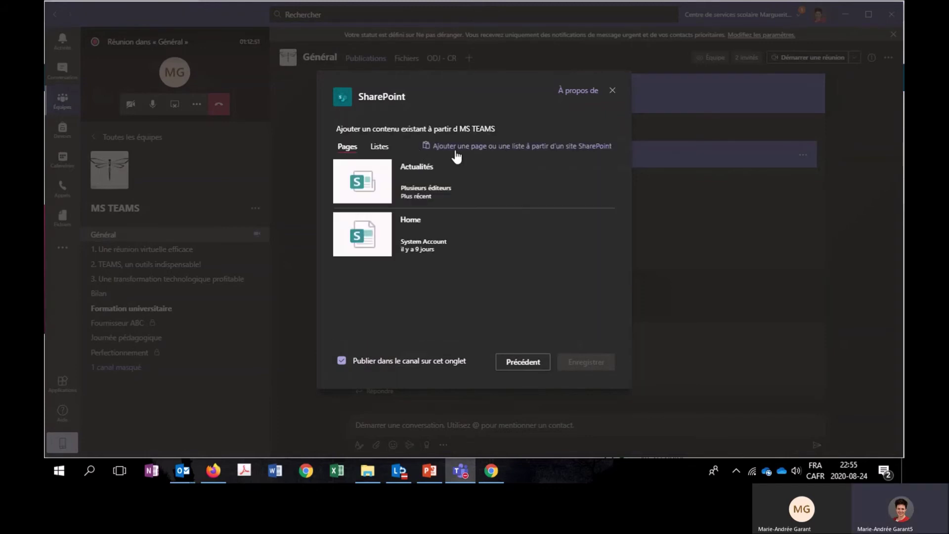
click(455, 149)
key(ctrl+v)
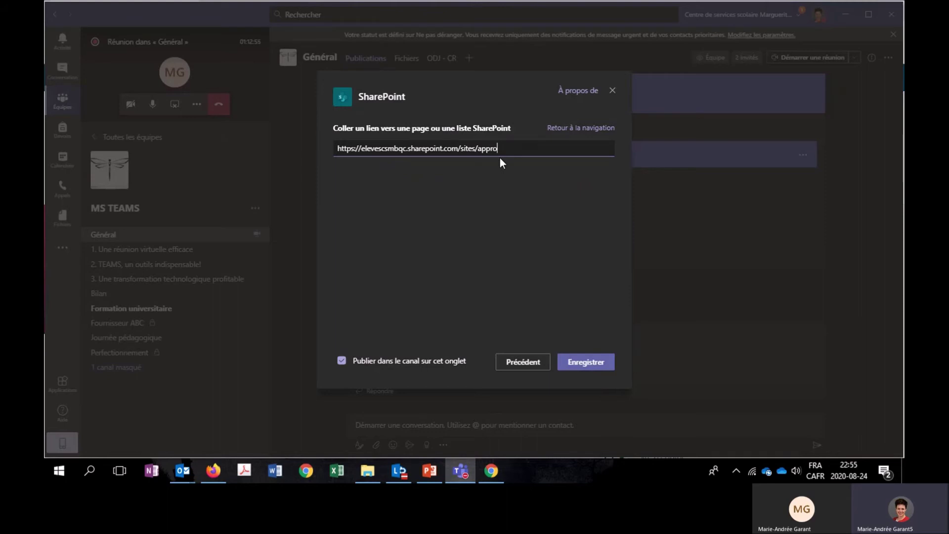
click(598, 362)
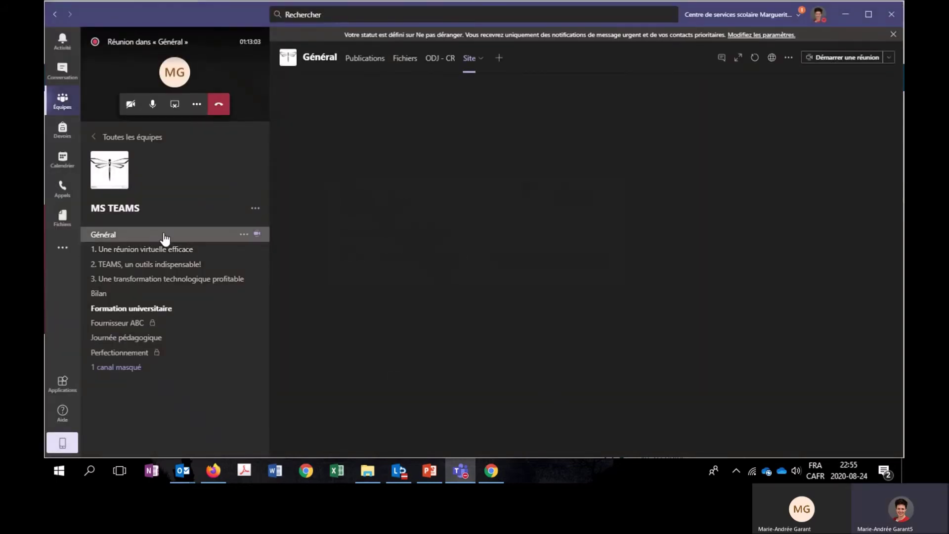
Rename the new Site tab to 'Appro'.
click(471, 57)
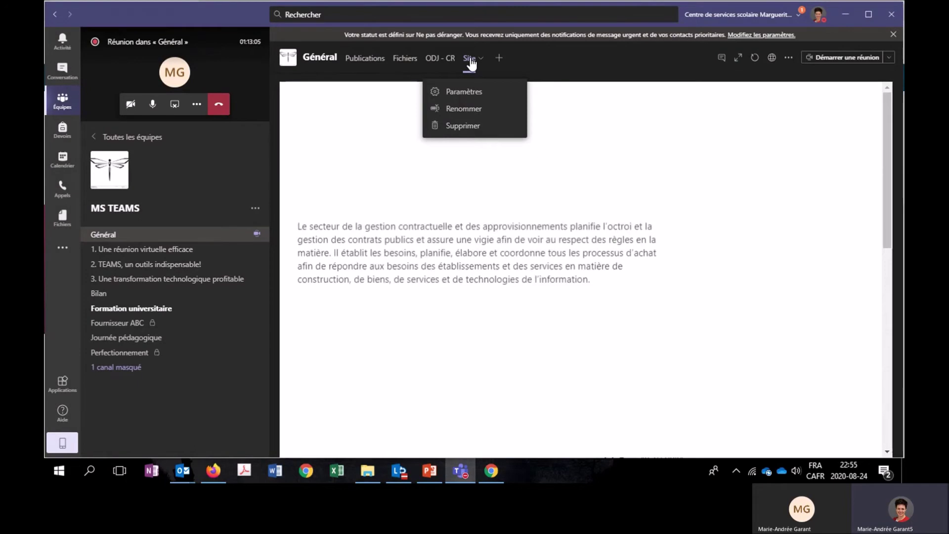
click(474, 108)
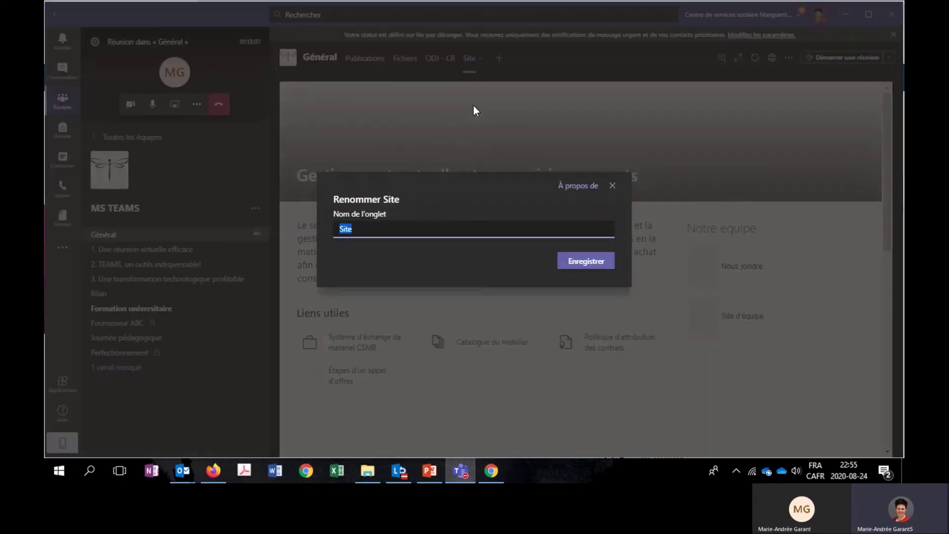
text(Appro)
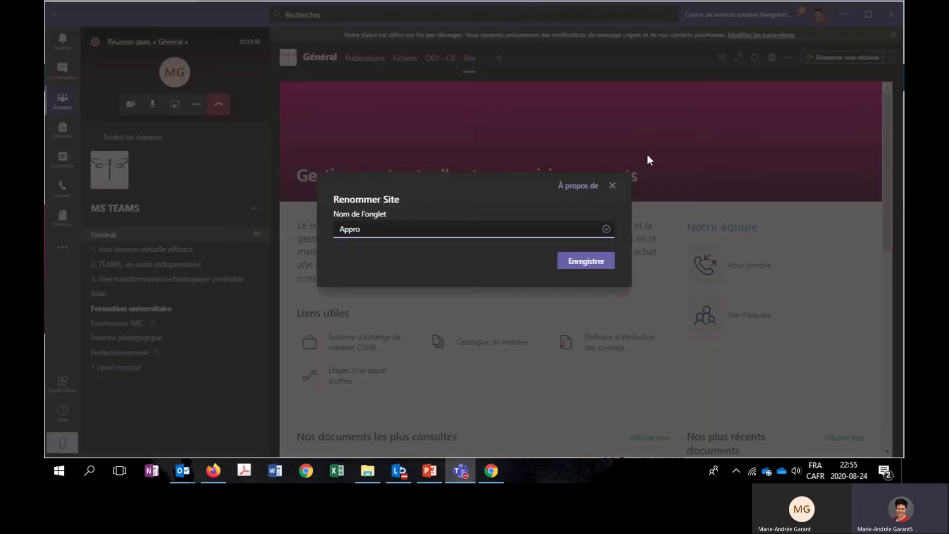
click(603, 255)
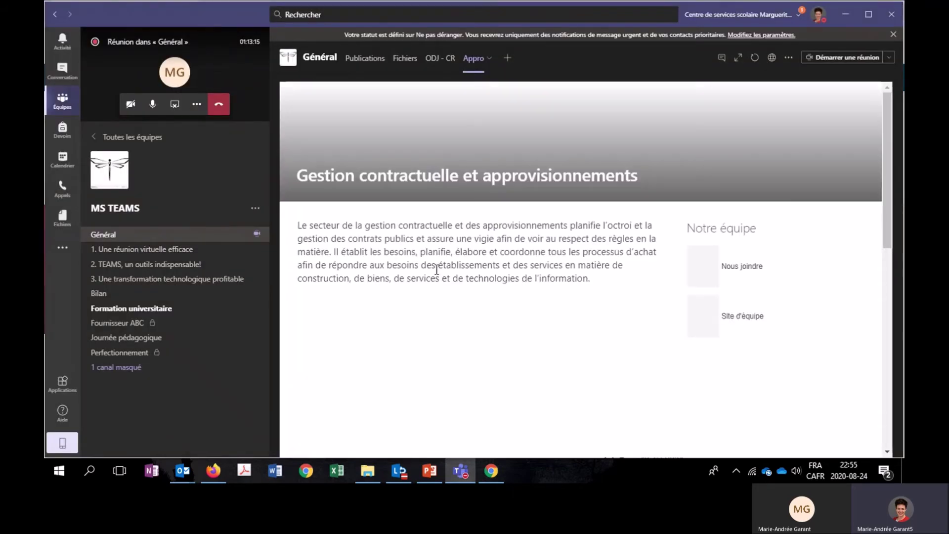
scroll(515, 233, down, 5)
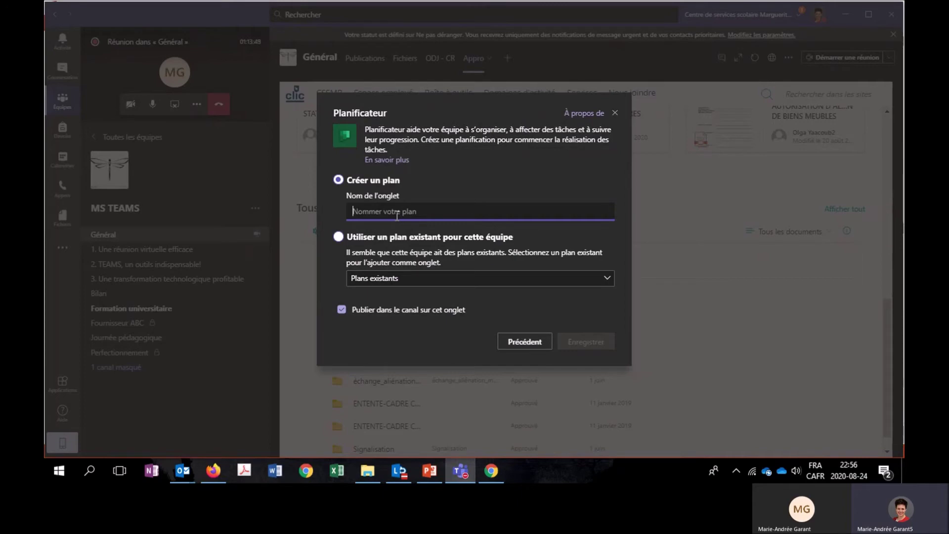
Create the Projet1 plan tab and give the first task a due date of 27/08.
text(Projet1)
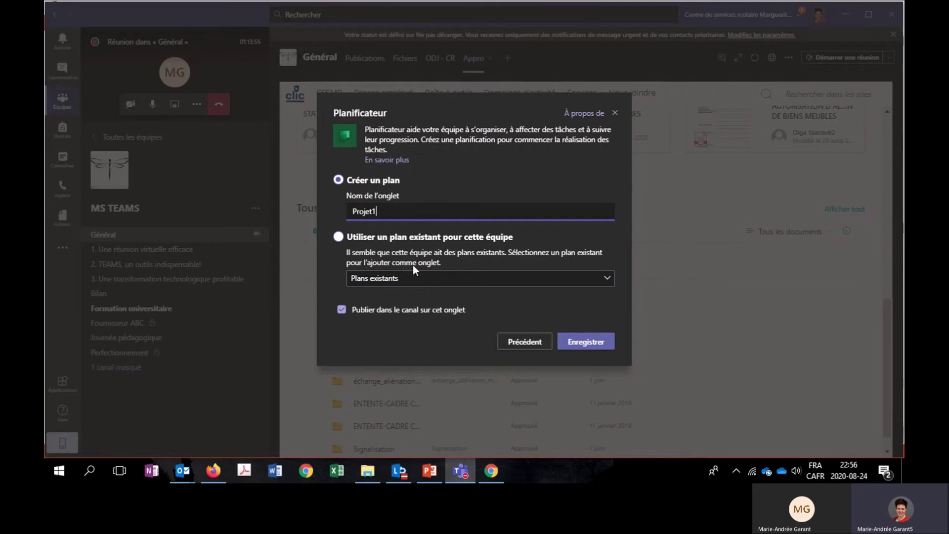
click(594, 341)
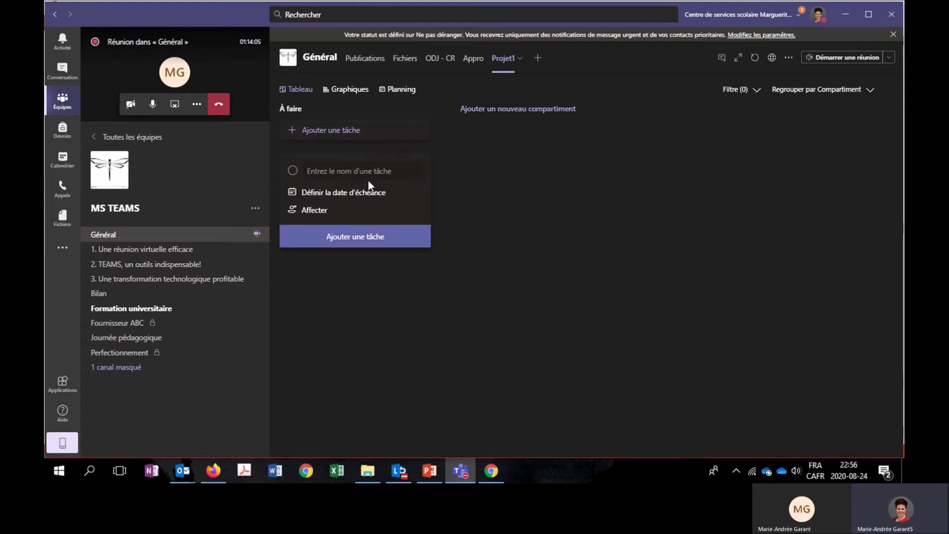
click(340, 197)
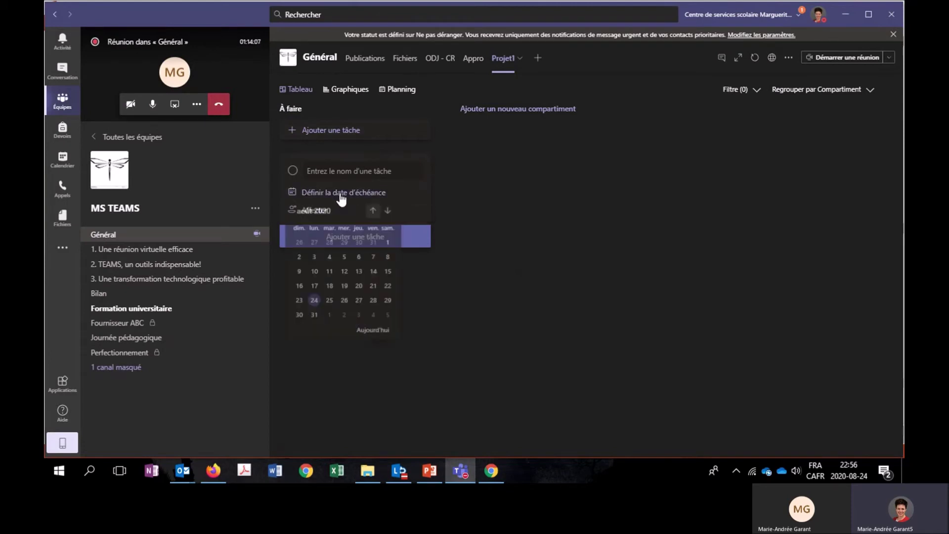
click(358, 301)
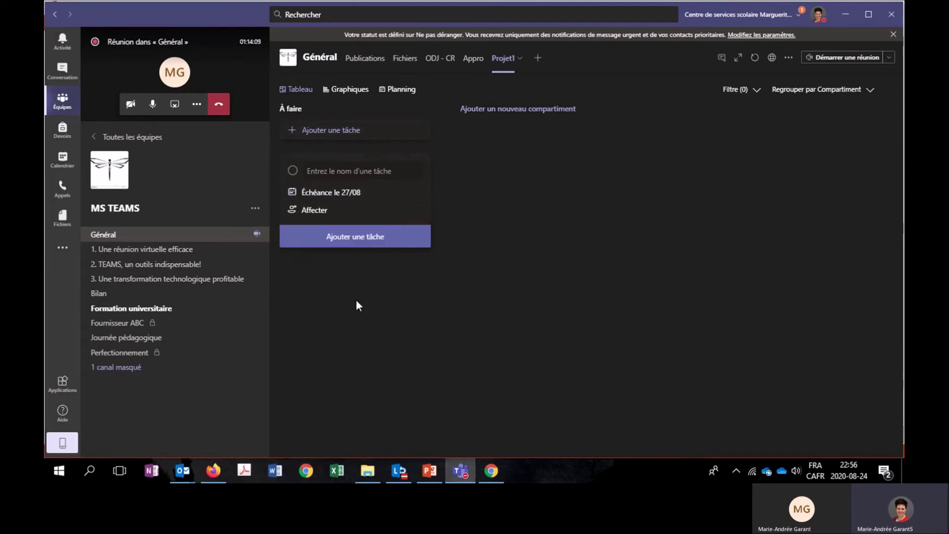
Assign the guest and add the task 'Présentation sur l'avancée des travaux' to To-do.
click(309, 210)
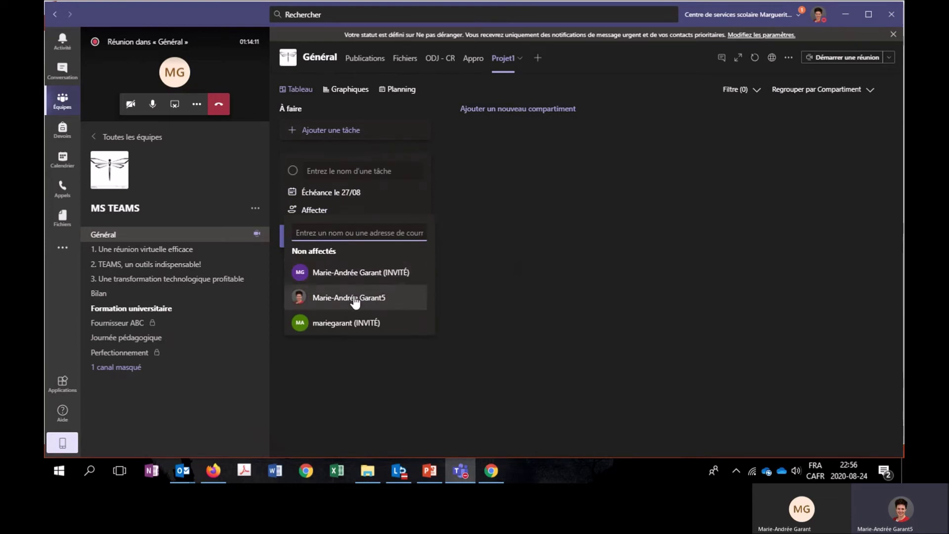
click(350, 323)
click(325, 171)
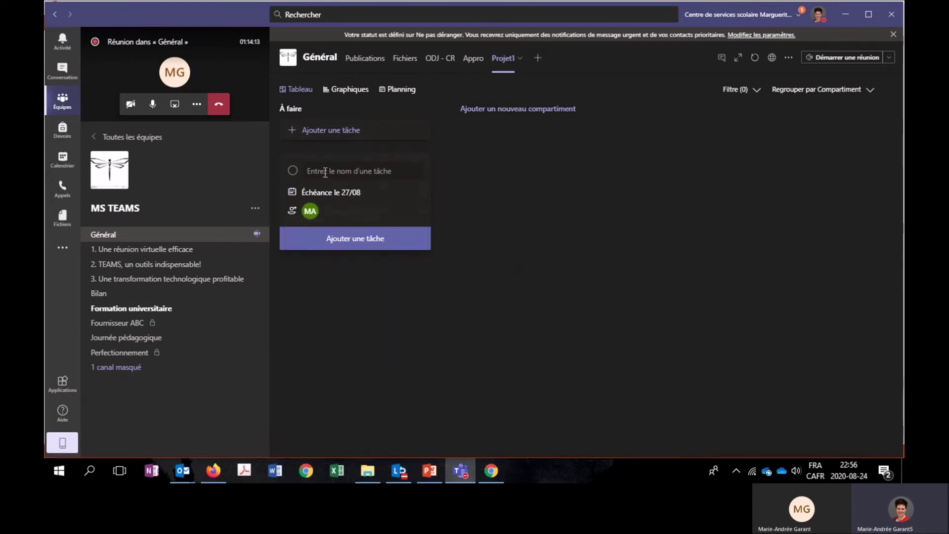
click(320, 173)
text(Présentation)
text(l'avancée des travaux)
click(458, 224)
click(363, 247)
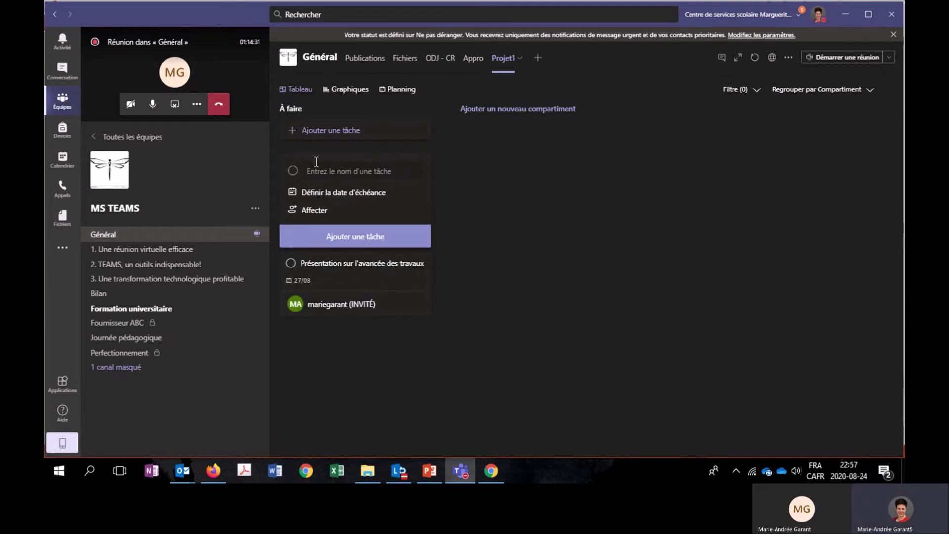
click(328, 172)
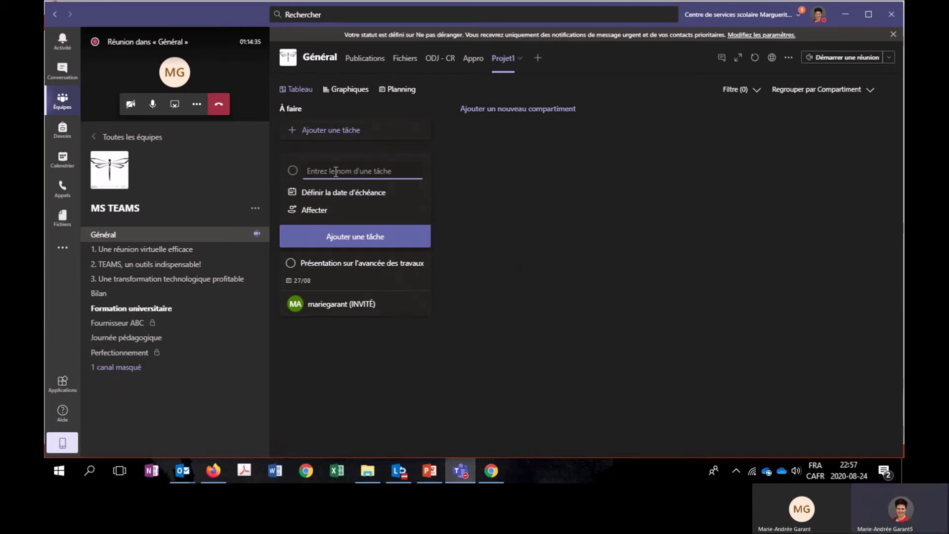
Add the task 'Liste des fournisseurs', assigned to the second guest, due 26/08.
text(Liste des fournie)
click(314, 210)
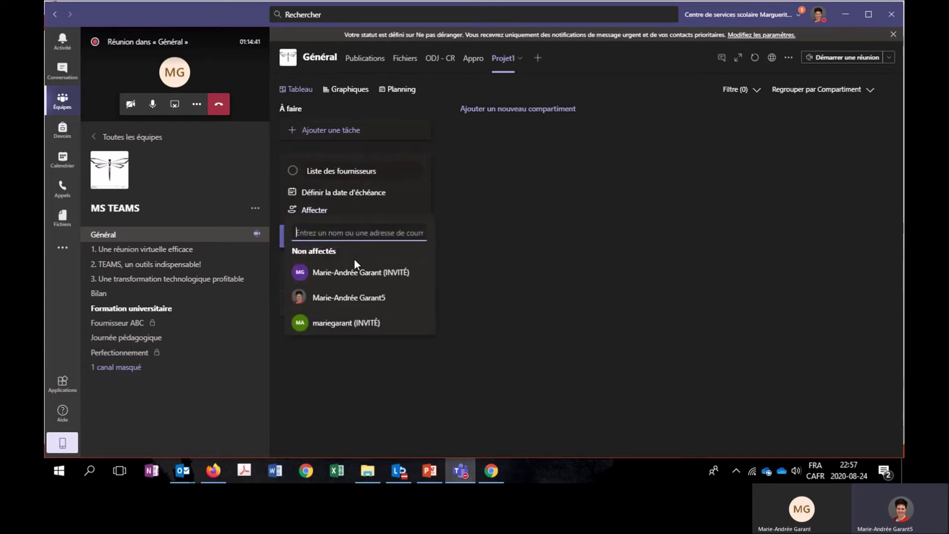
click(355, 275)
click(342, 197)
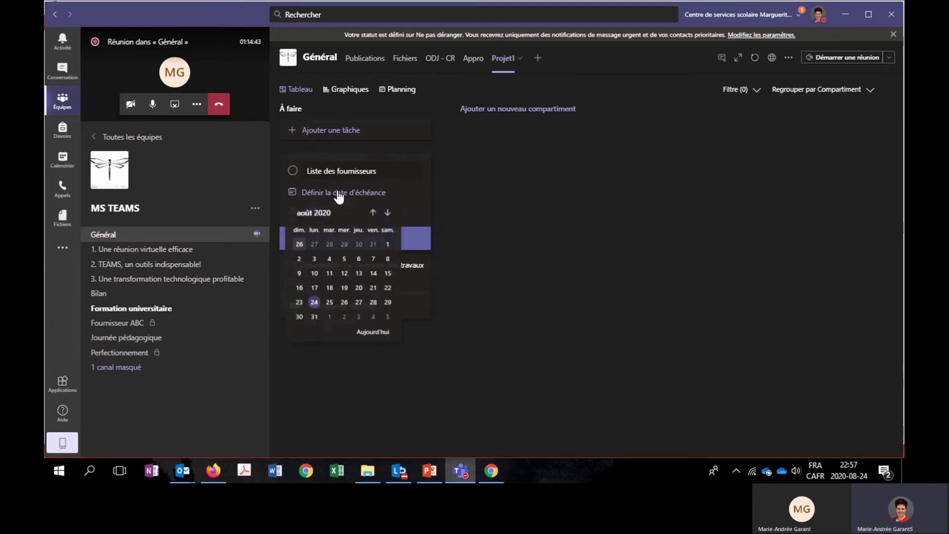
click(345, 303)
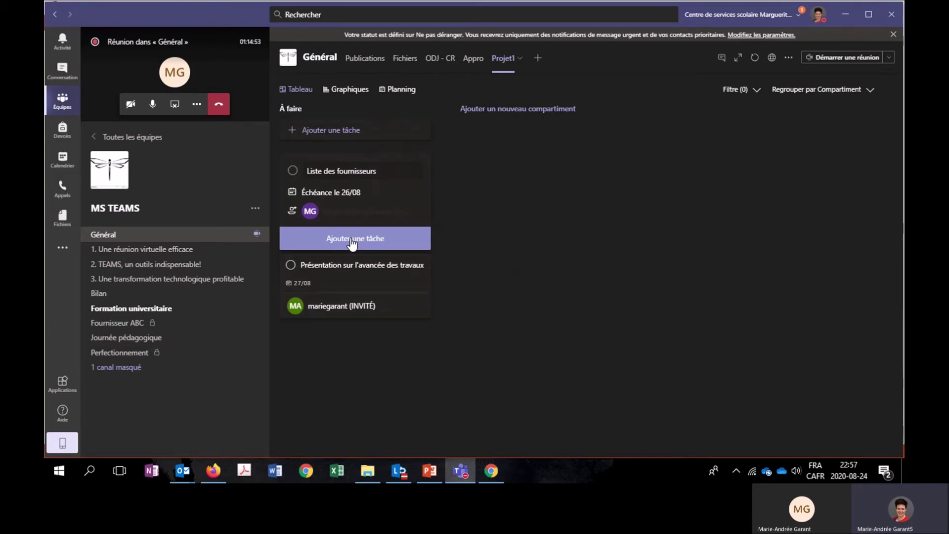
click(352, 239)
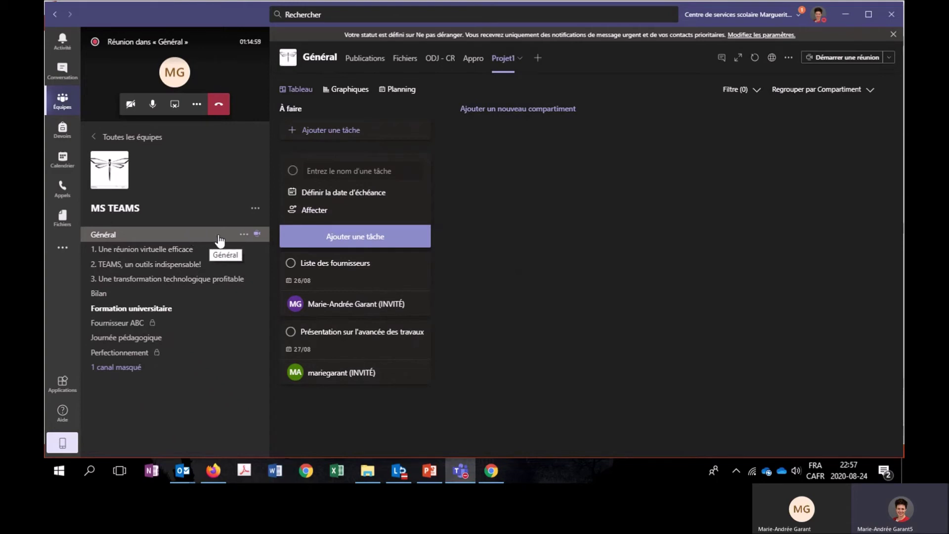
click(468, 241)
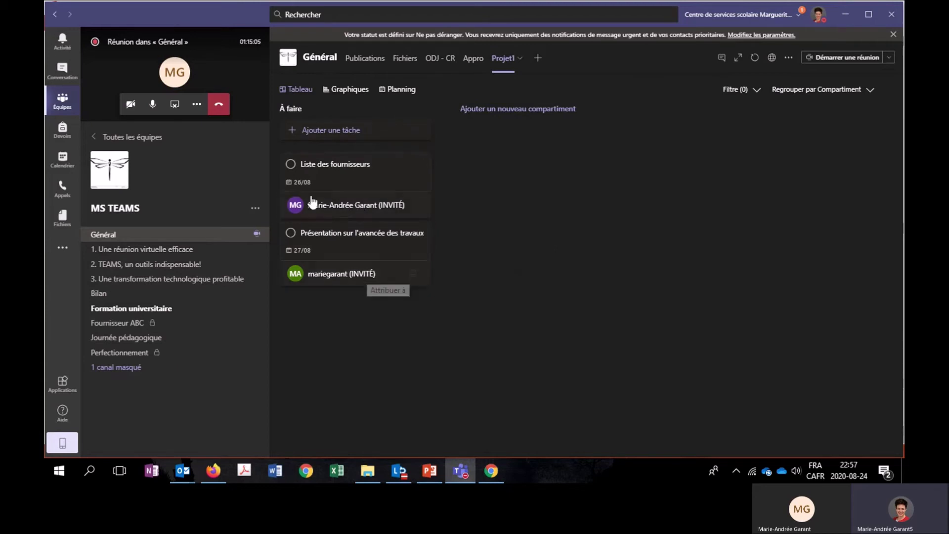
Open the Liste des fournisseurs details and set its start date to 24/08/2020.
click(357, 174)
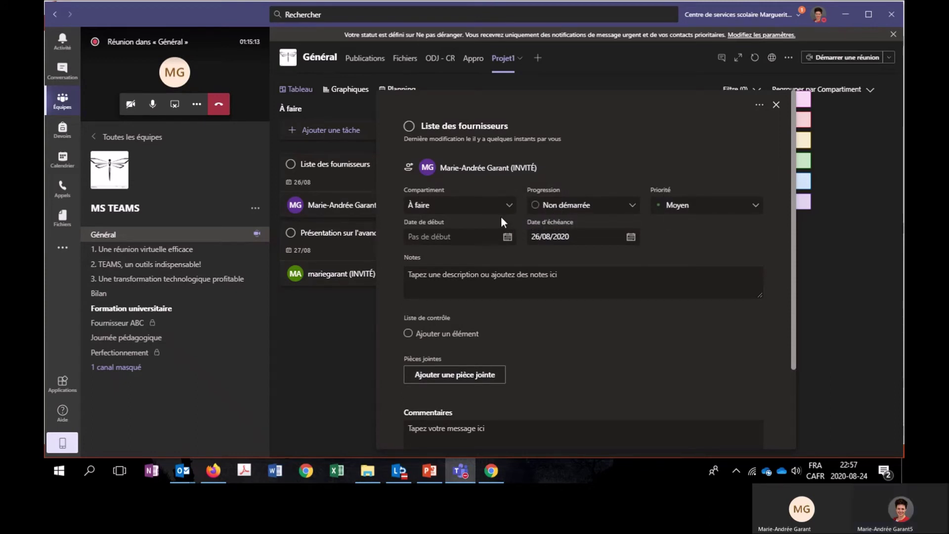
click(508, 238)
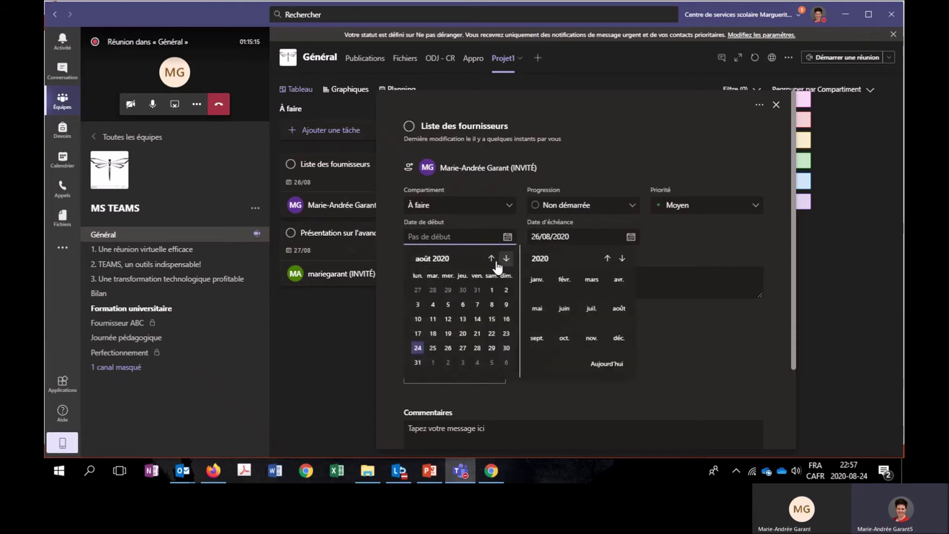
click(418, 348)
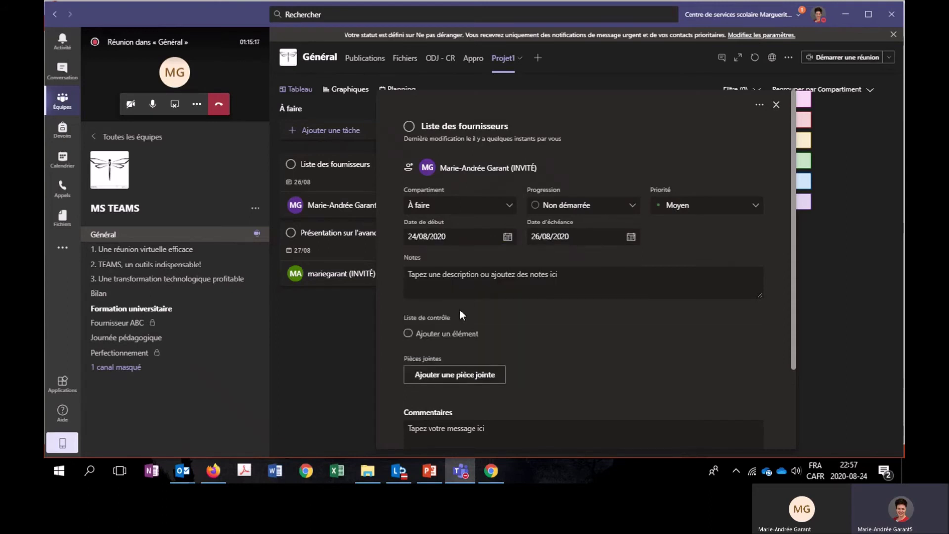
click(465, 276)
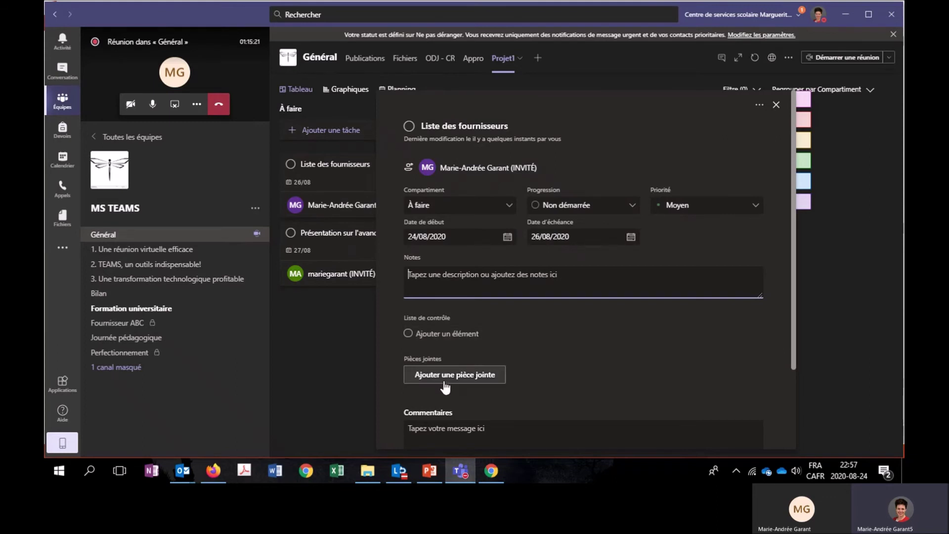
Check the task's more-actions menu and comments, then close the task details.
click(759, 107)
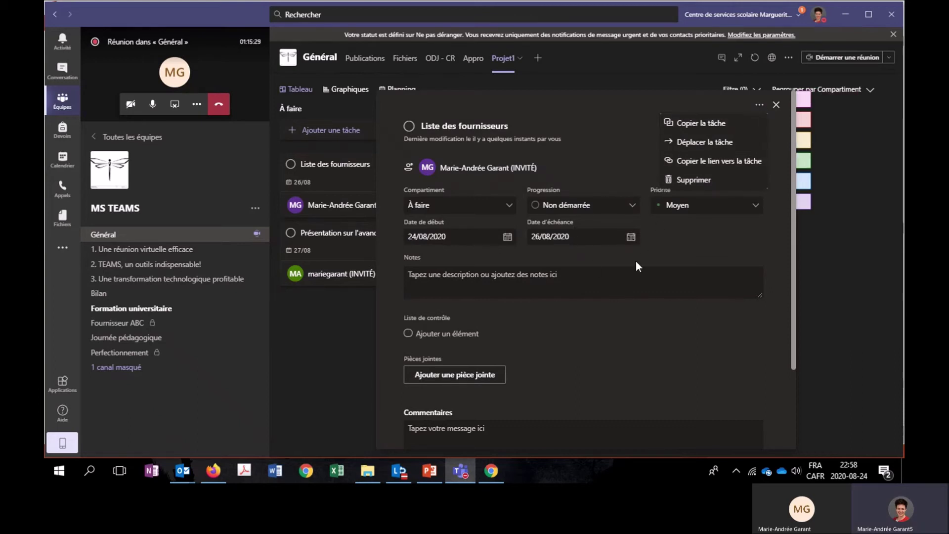
scroll(627, 275, down, 2)
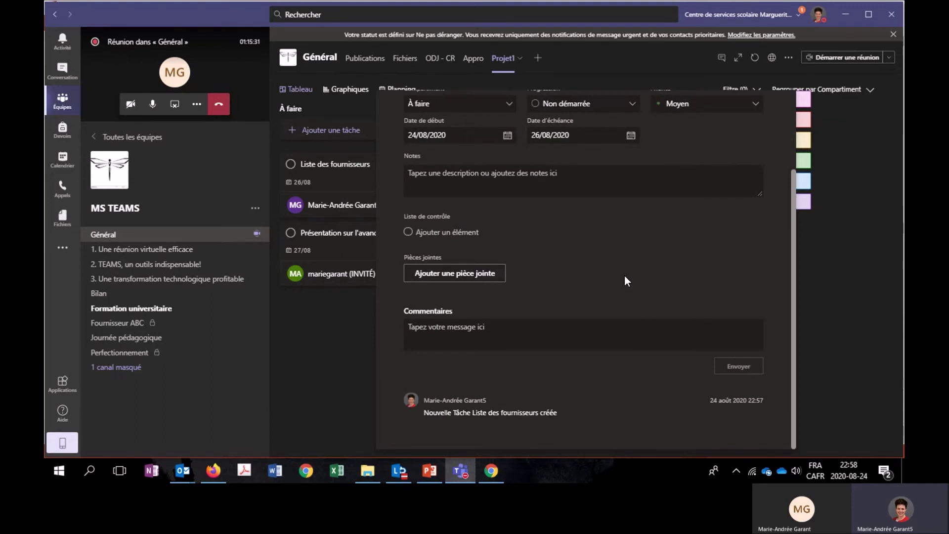
scroll(558, 276, up, 2)
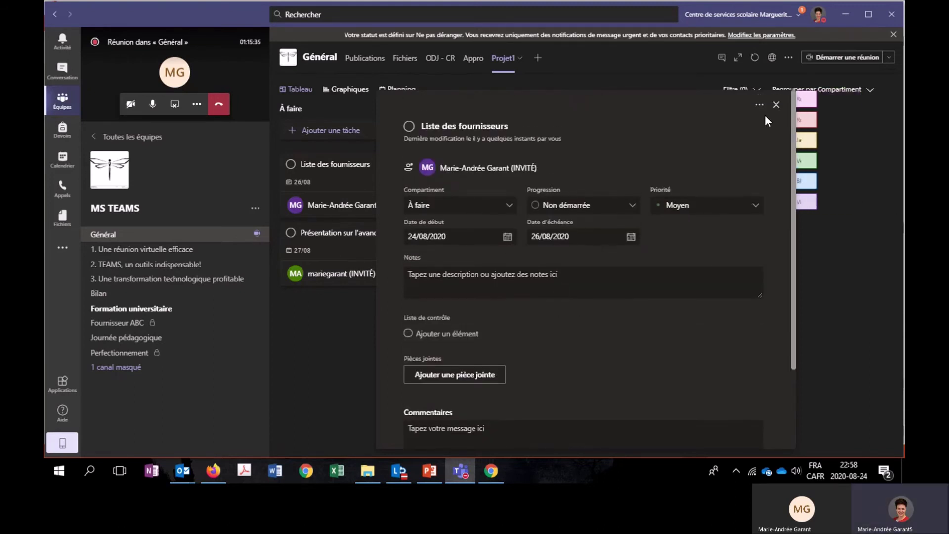
click(776, 106)
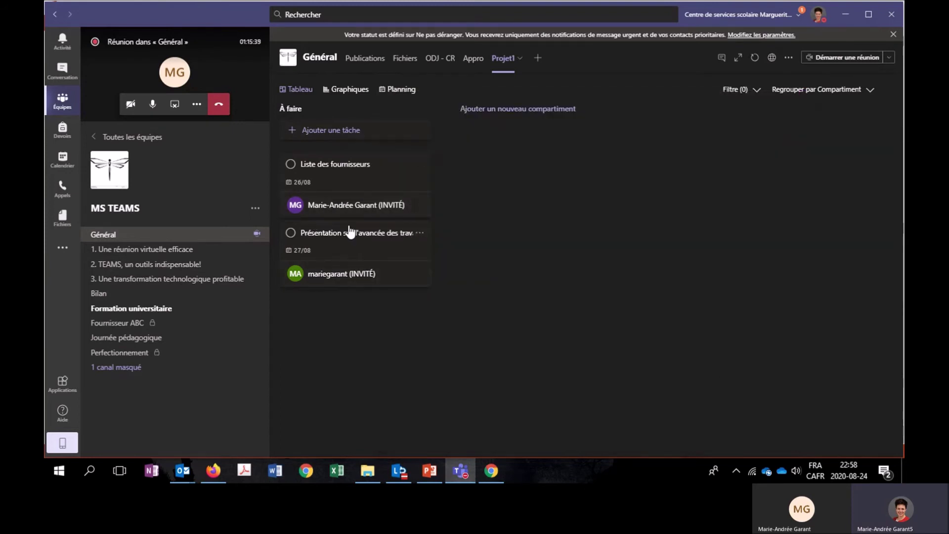
Try grouping the Projet1 board by assignee, due date and progress, finishing on Priorité.
click(858, 91)
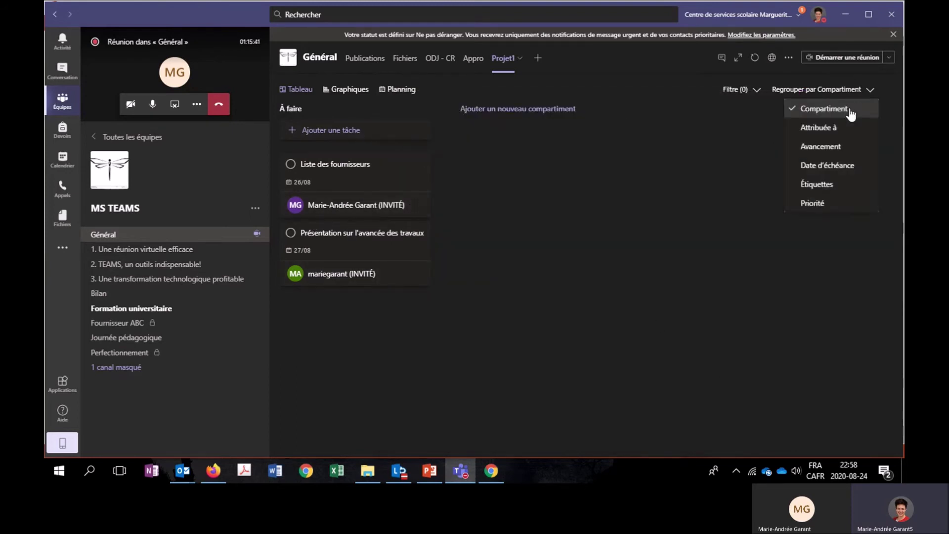
click(831, 129)
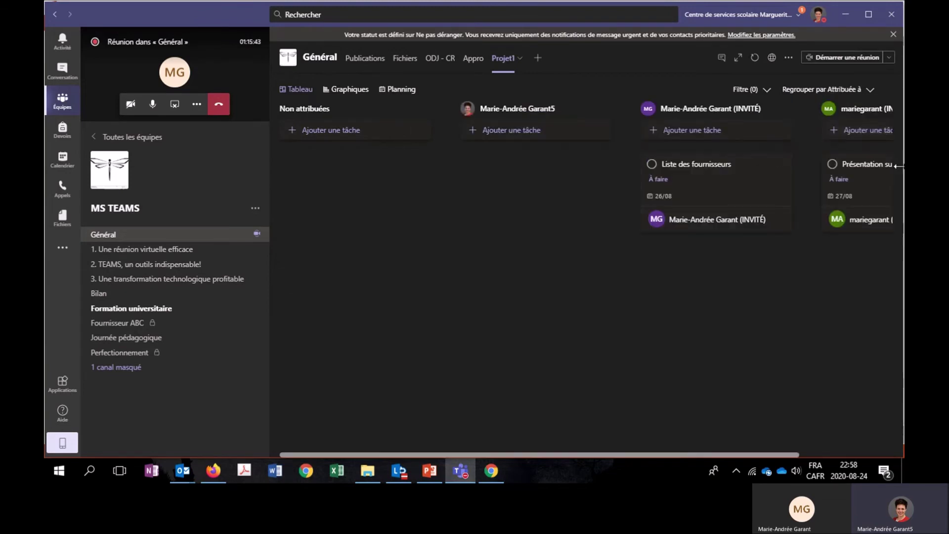
drag(712, 454, 777, 458)
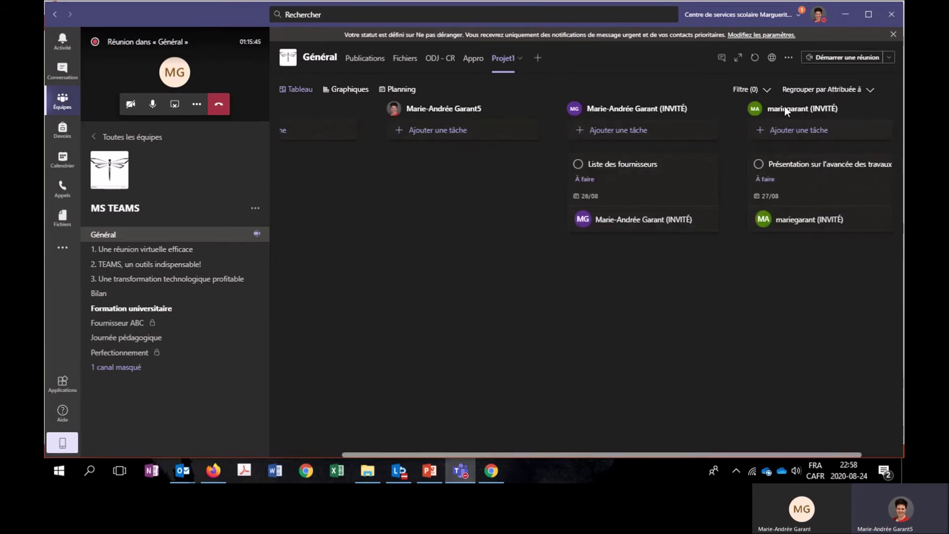
click(802, 90)
click(826, 167)
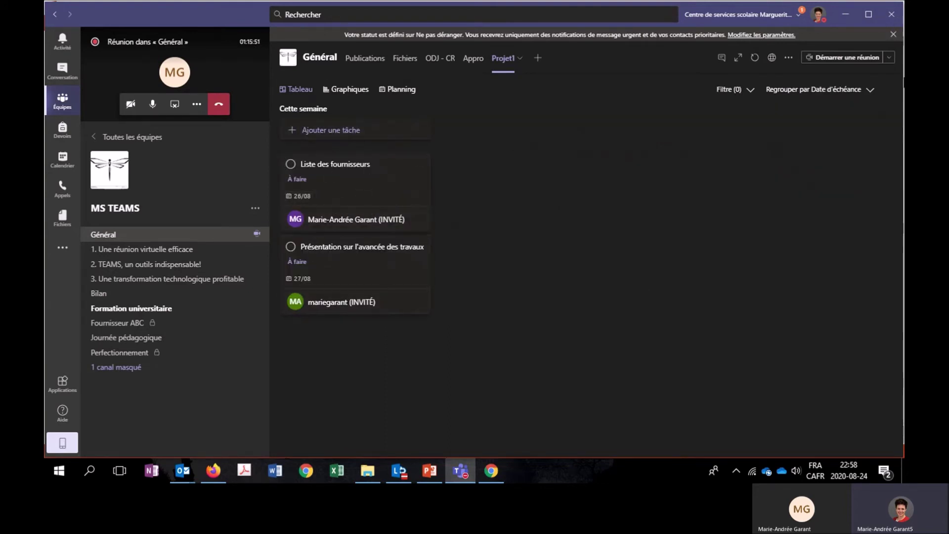
click(808, 90)
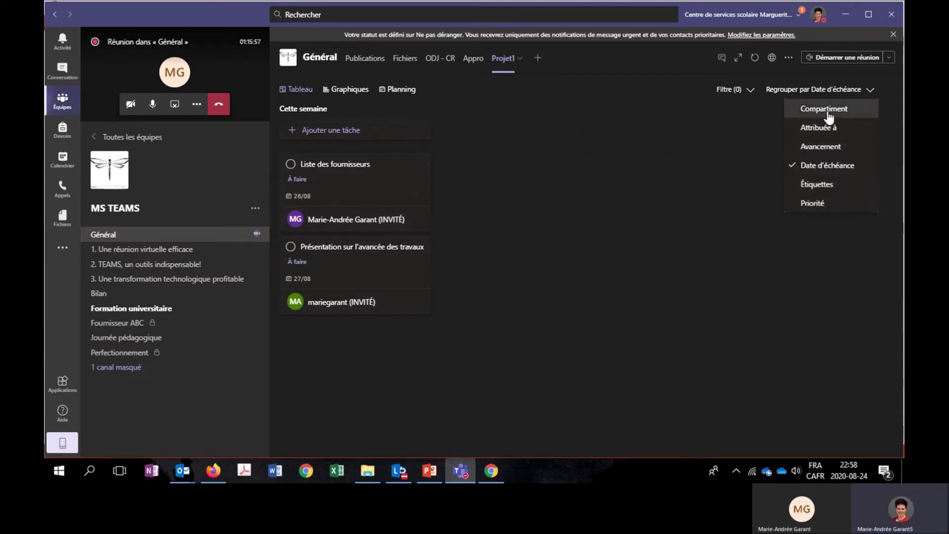
click(838, 147)
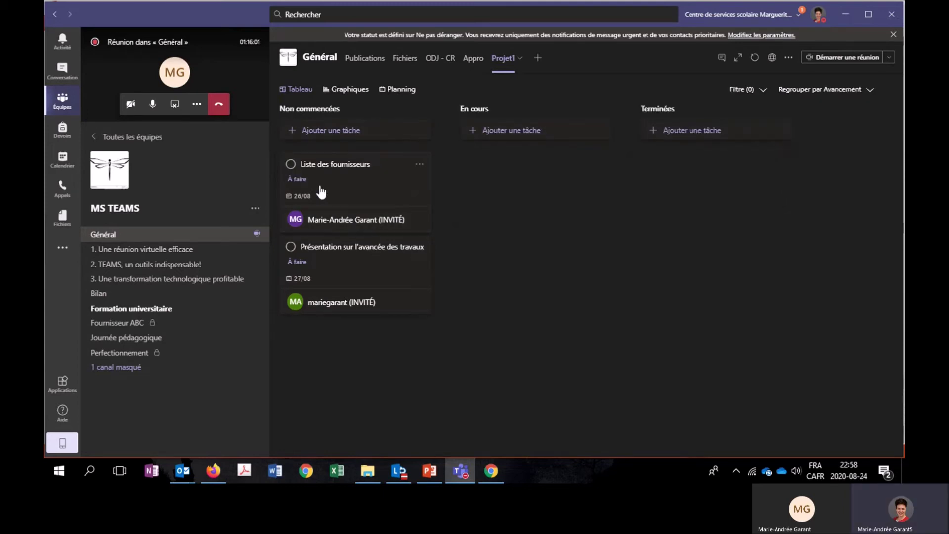
click(784, 96)
click(826, 214)
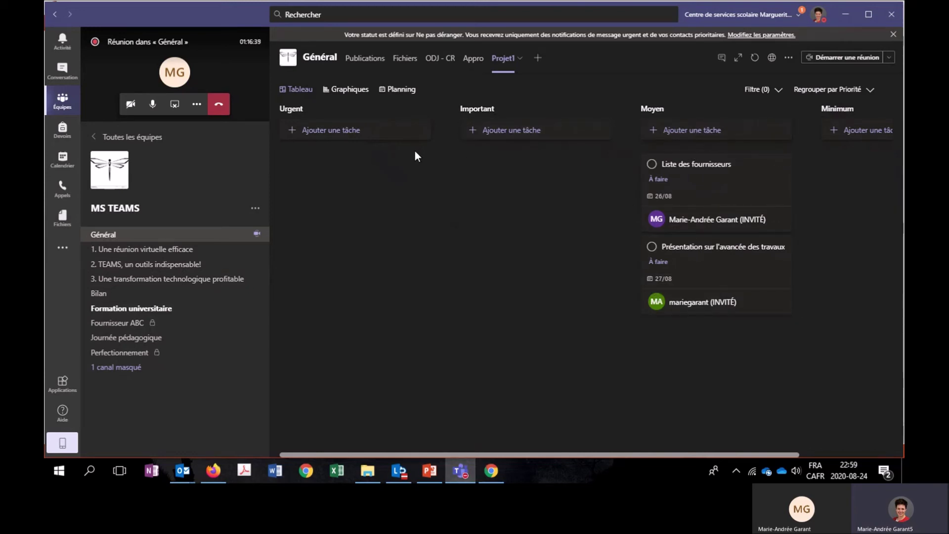
click(354, 97)
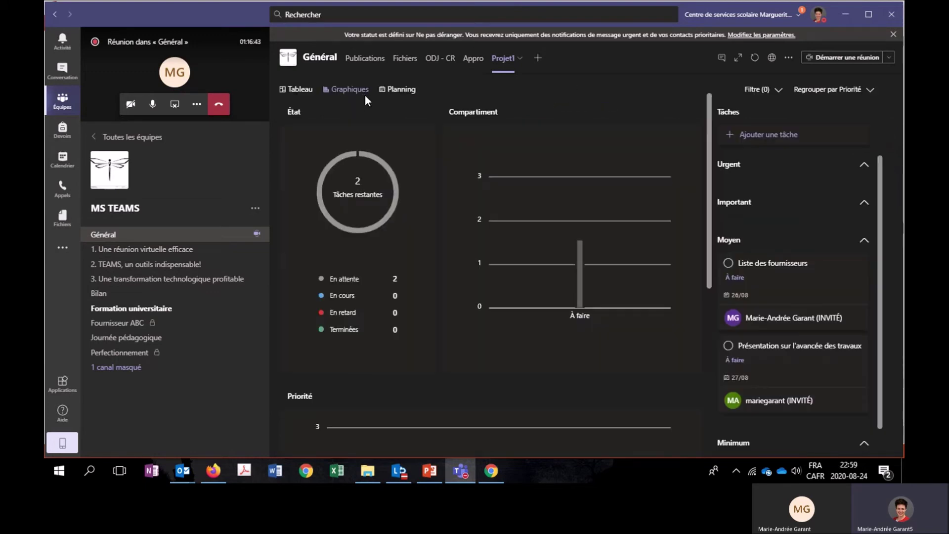
click(388, 91)
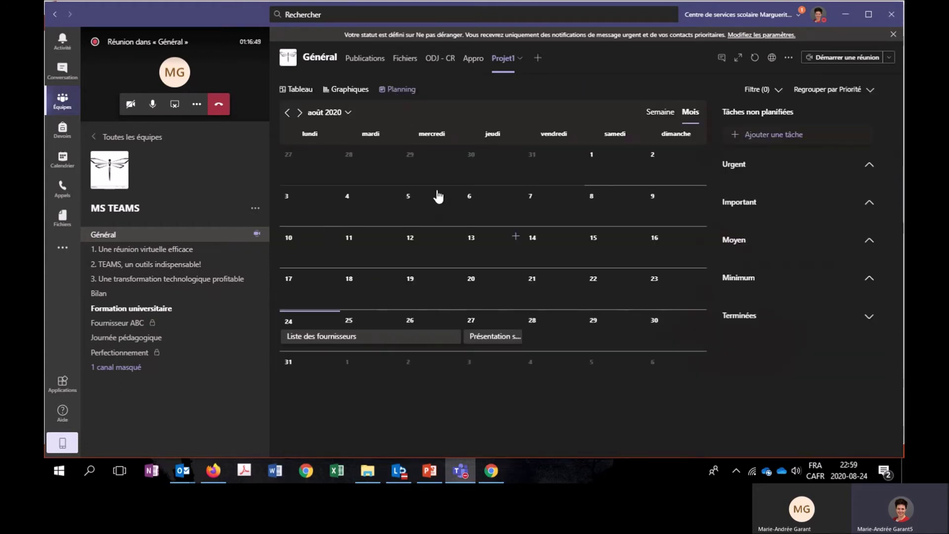
click(363, 91)
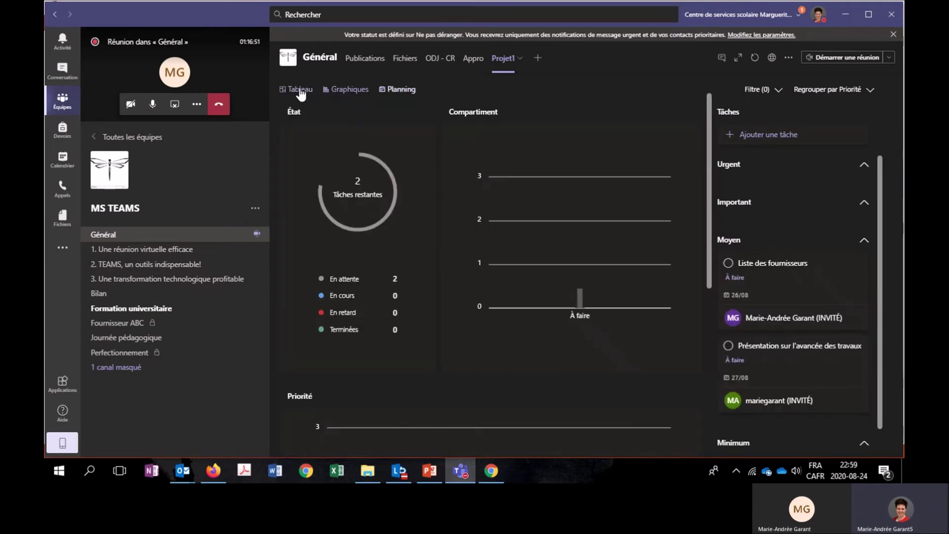
click(298, 90)
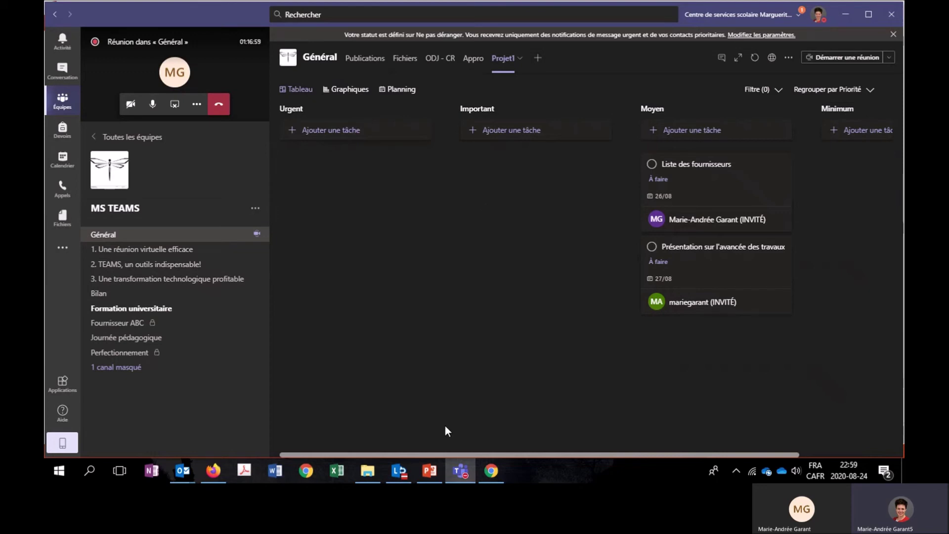
click(429, 471)
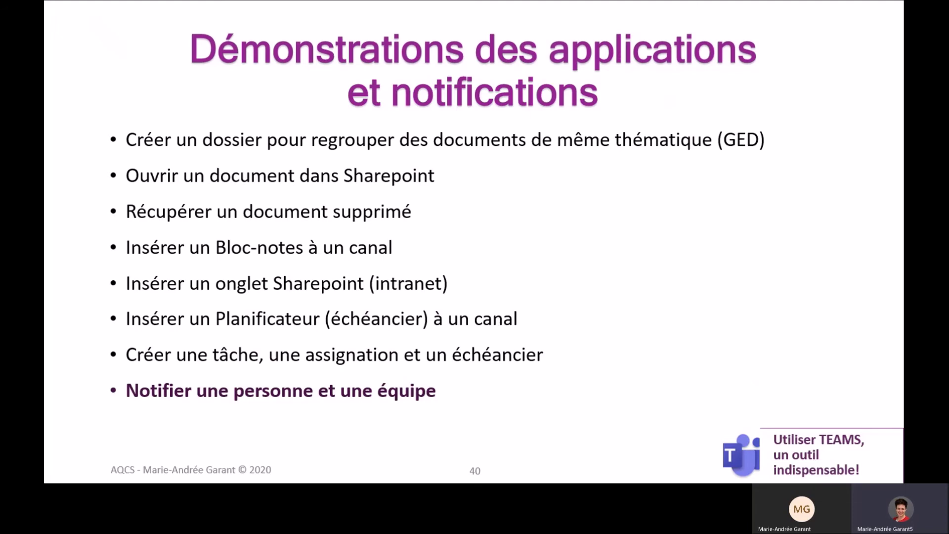
key(Escape)
click(461, 471)
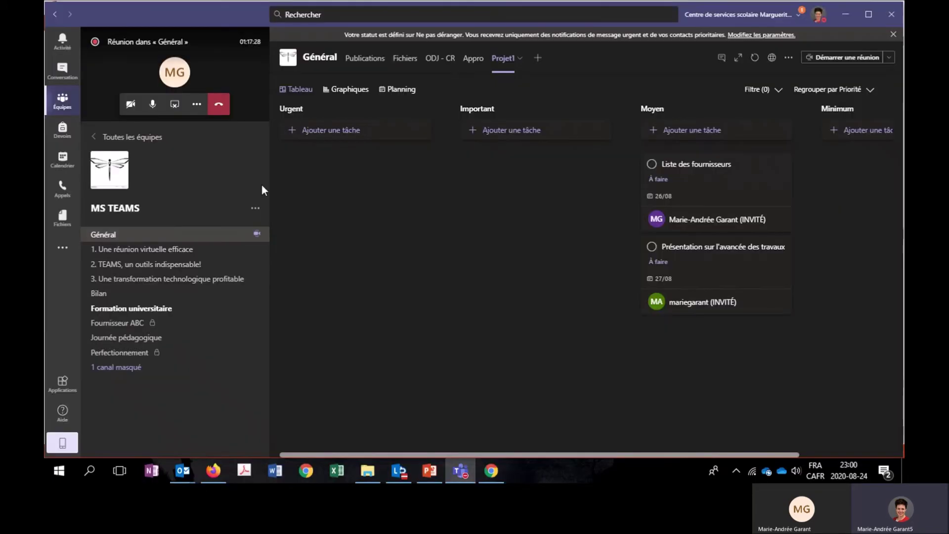
click(373, 66)
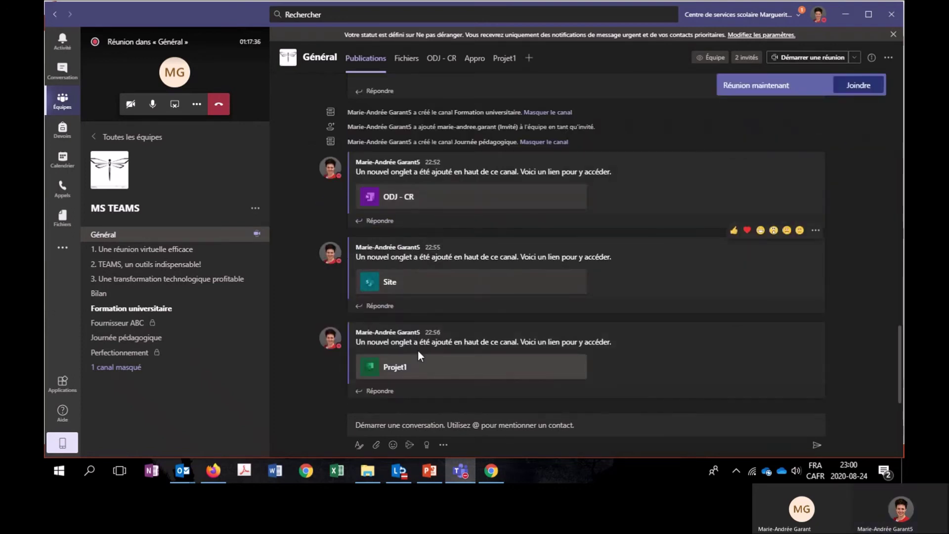
click(401, 424)
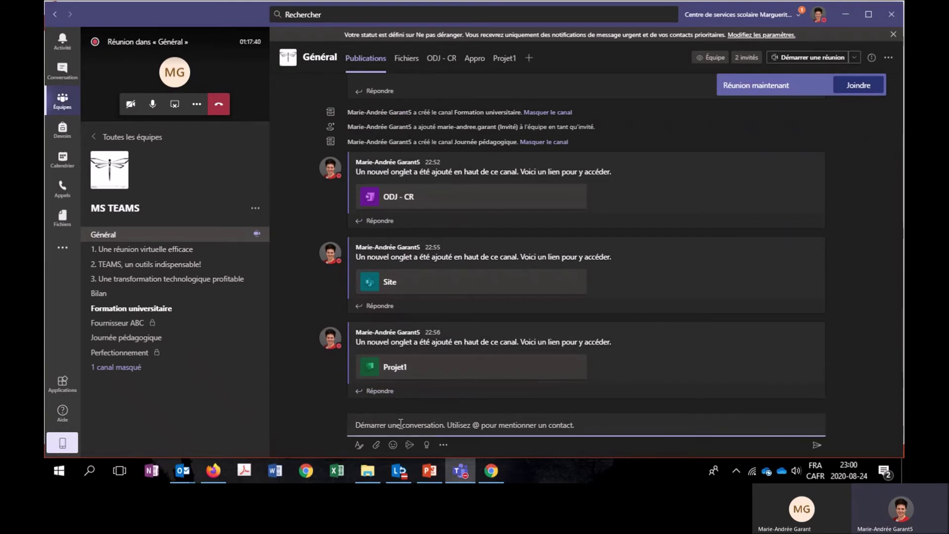
text(@)
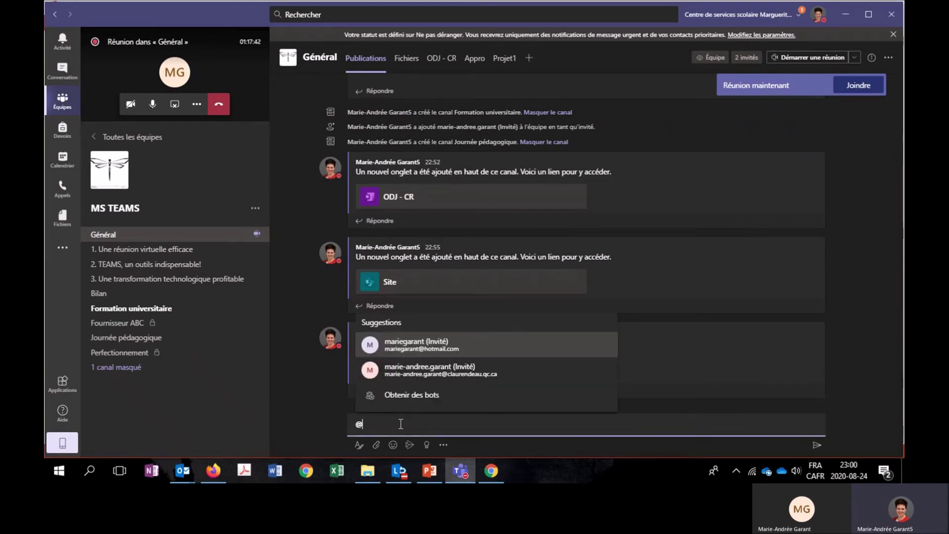
click(432, 352)
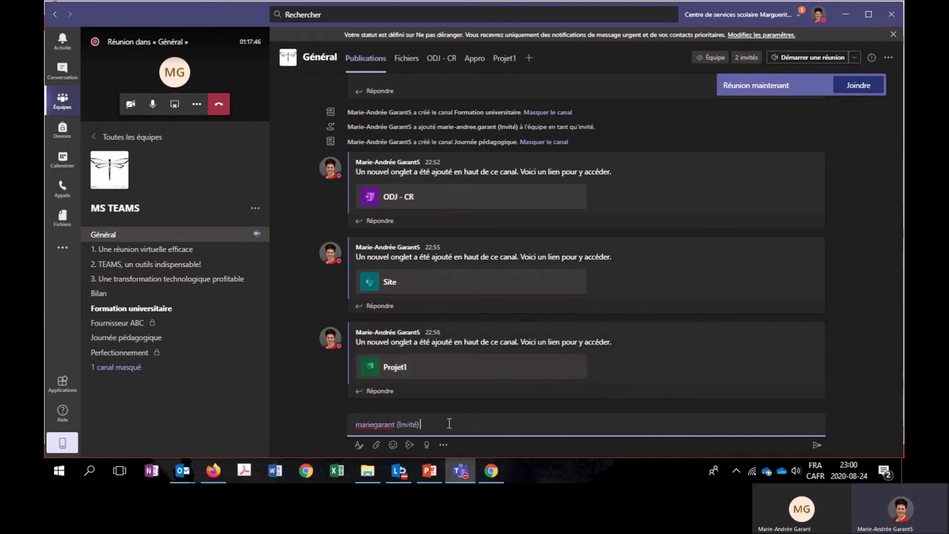
text(Une nouvelle tach)
key(BackSpace)
key(BackSpace)
key(BackSpace)
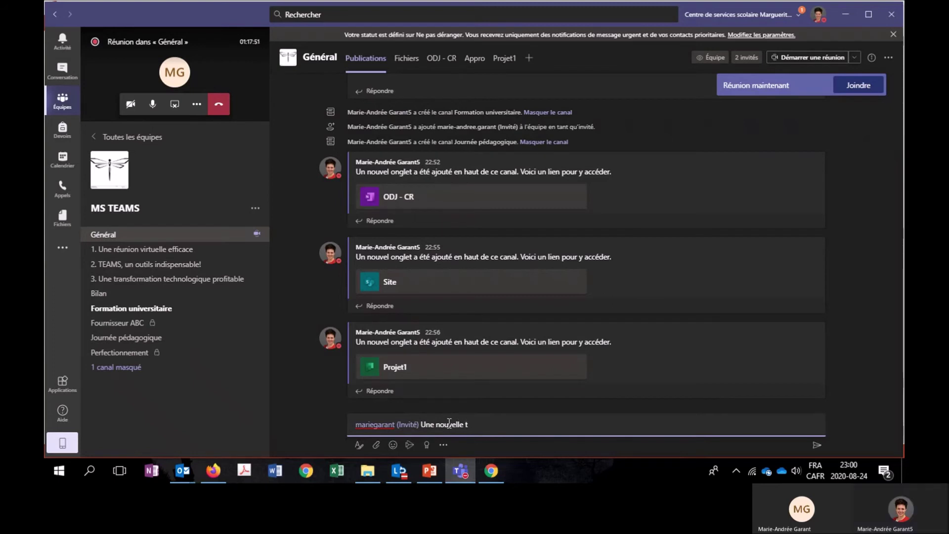
text(âche est)
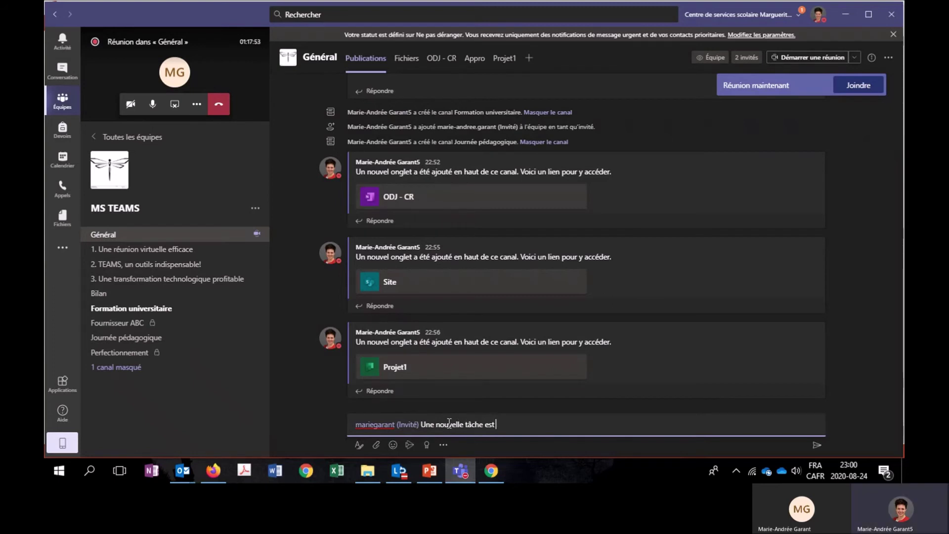
text( assignée)
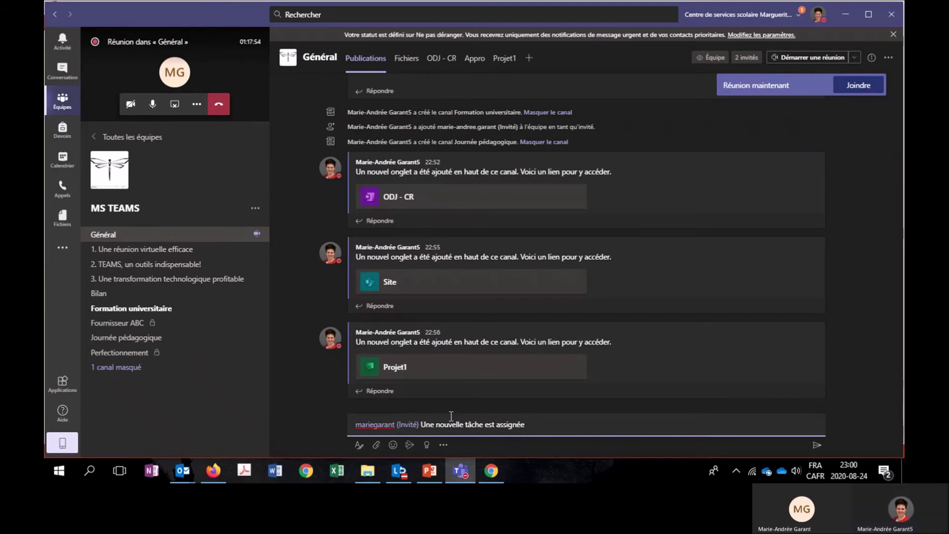
click(817, 445)
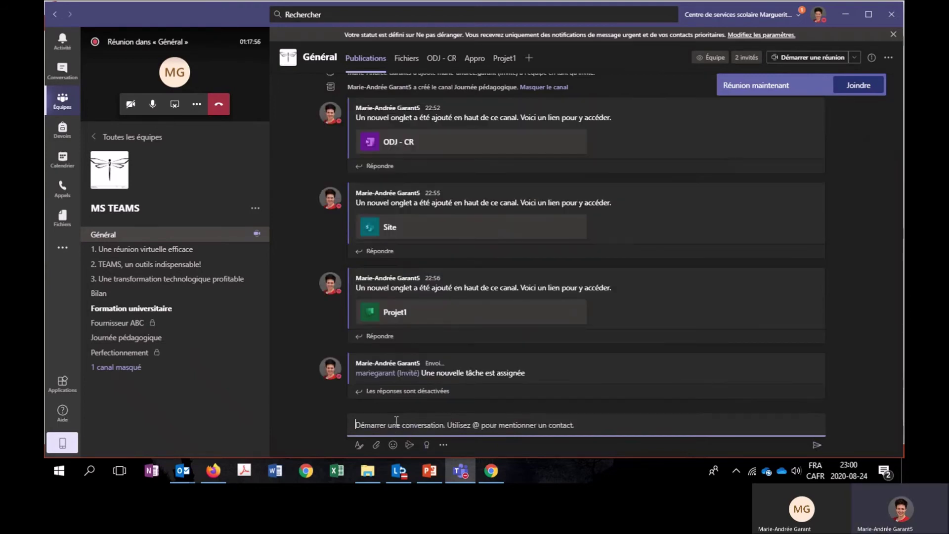
mouse_move(381, 375)
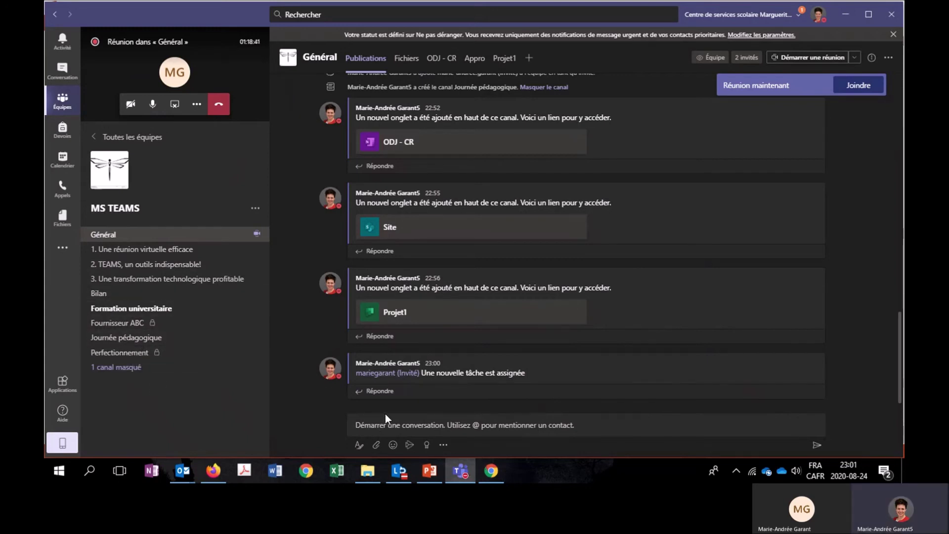
click(395, 425)
text(@journée)
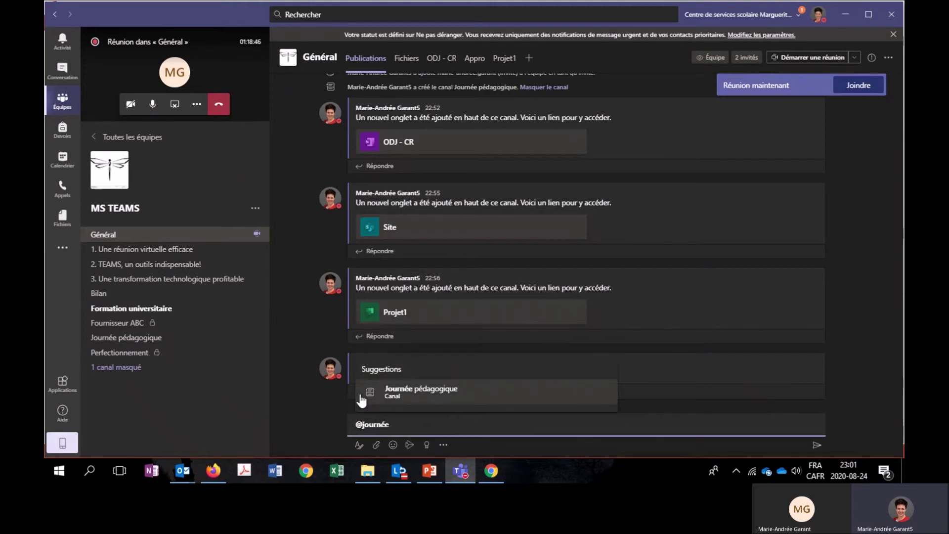
click(386, 393)
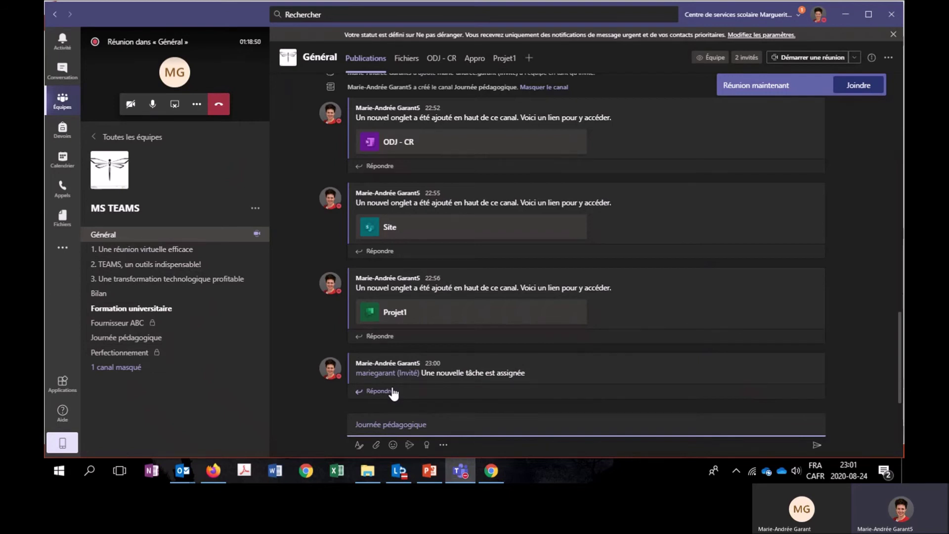
text(Voir le pric)
key(BackSpace)
key(BackSpace)
text(ojet en c)
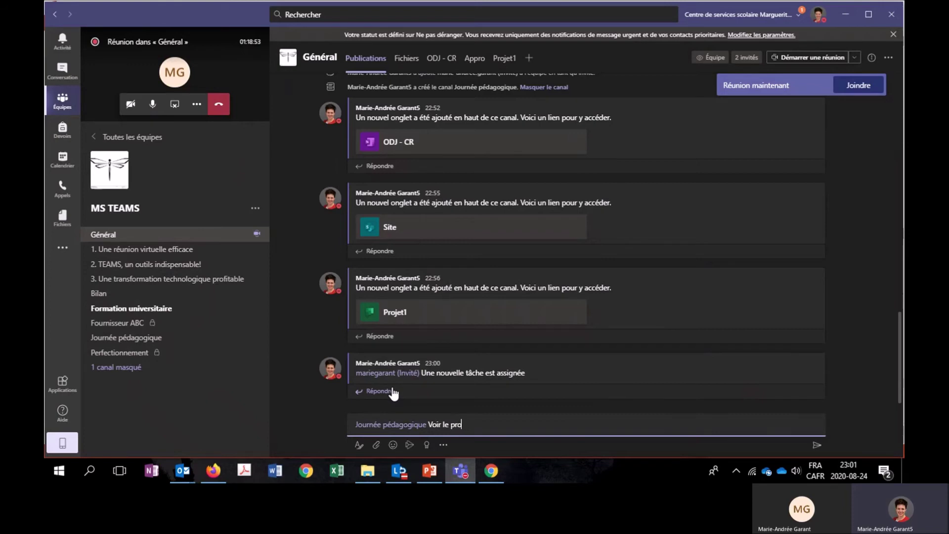
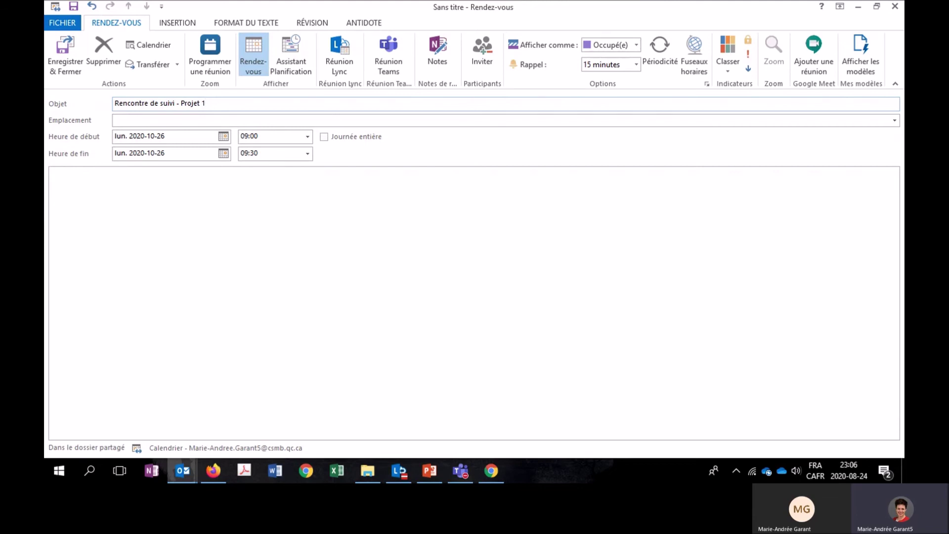
Make the Outlook appointment a Teams meeting and get the Fournisseur ABC channel's e-mail address.
click(164, 121)
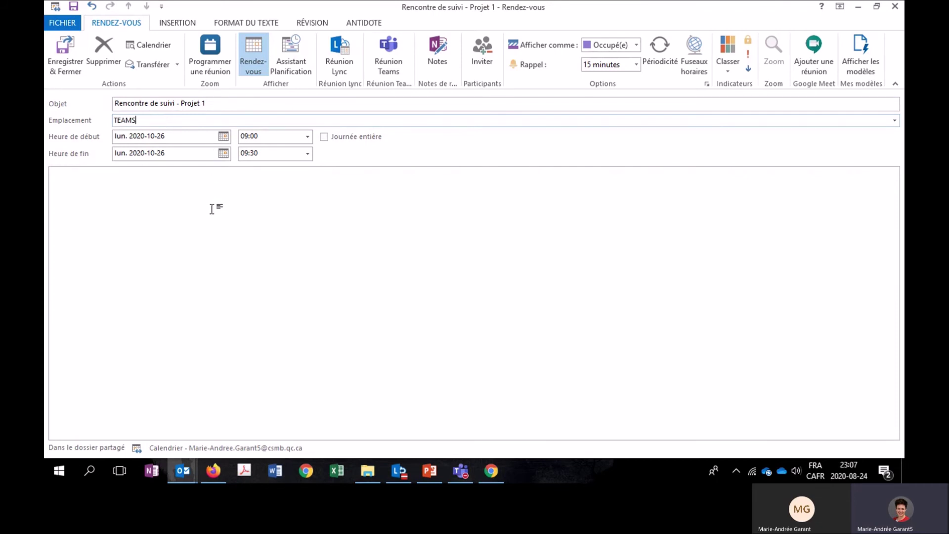
click(391, 59)
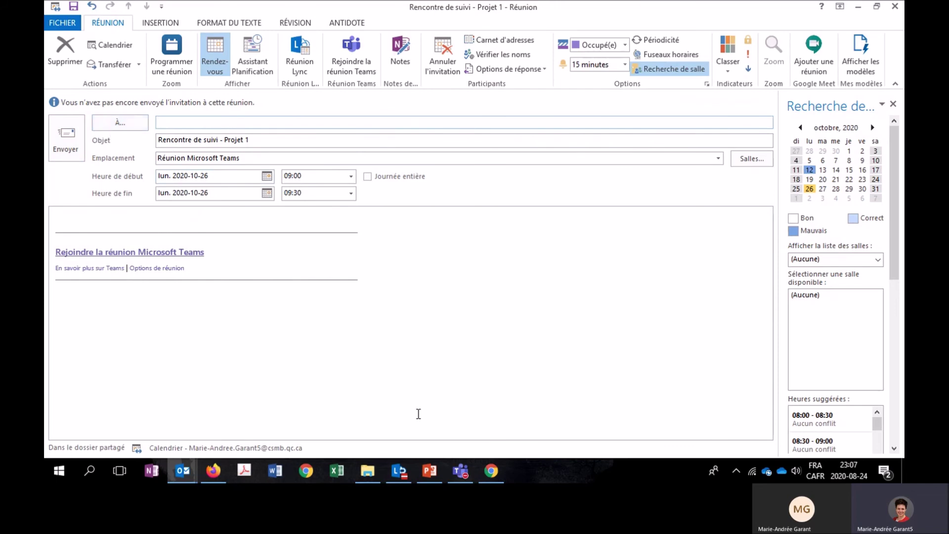
click(464, 472)
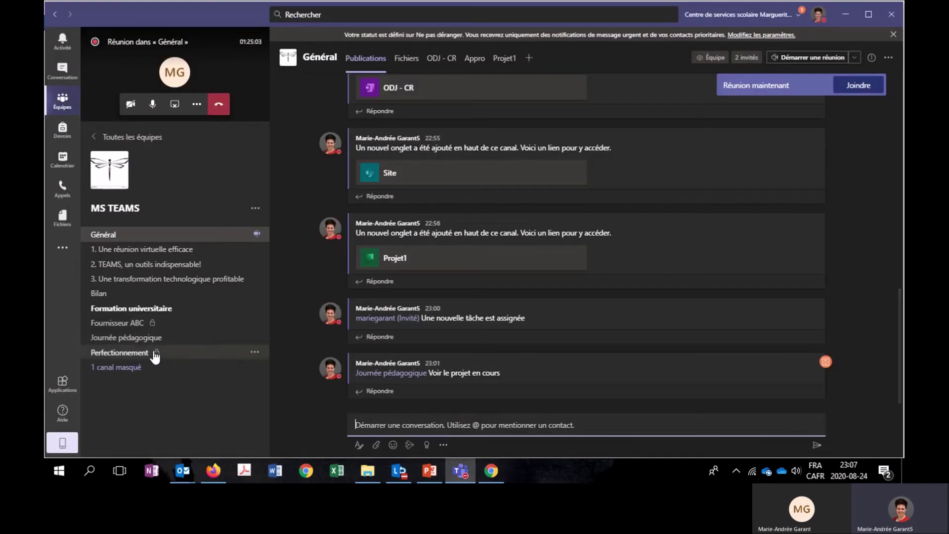
click(254, 324)
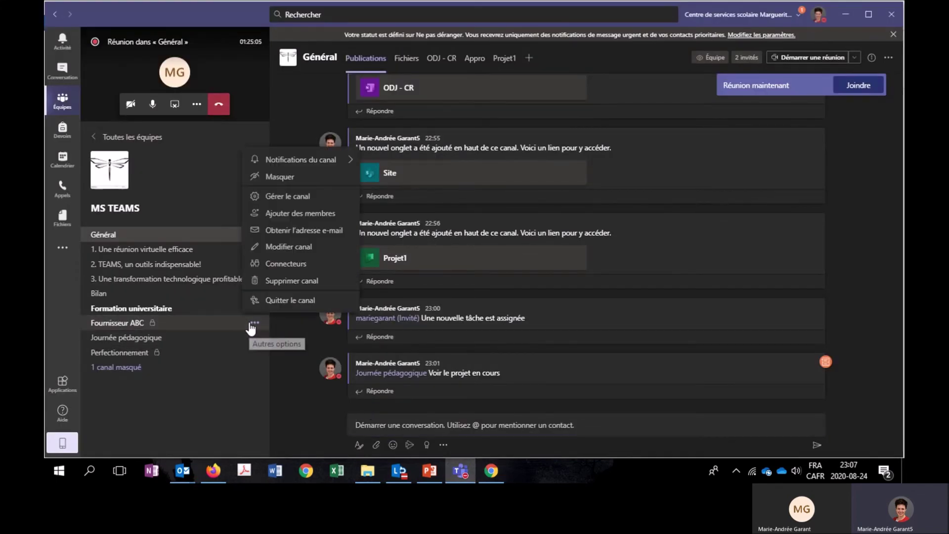
click(296, 233)
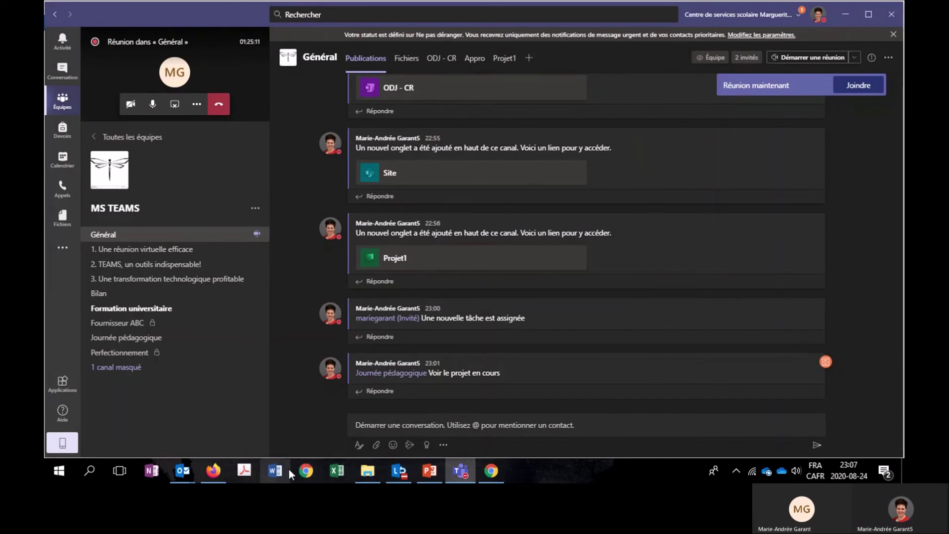
mouse_move(179, 470)
Invite only the Fournisseur ABC channel address and send the invitation without an attachment.
click(367, 449)
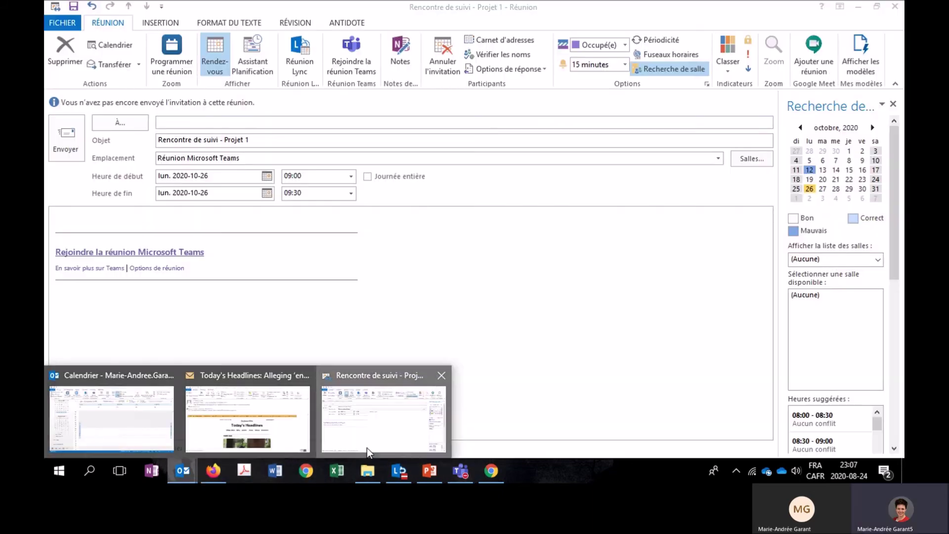
key(ctrl+v)
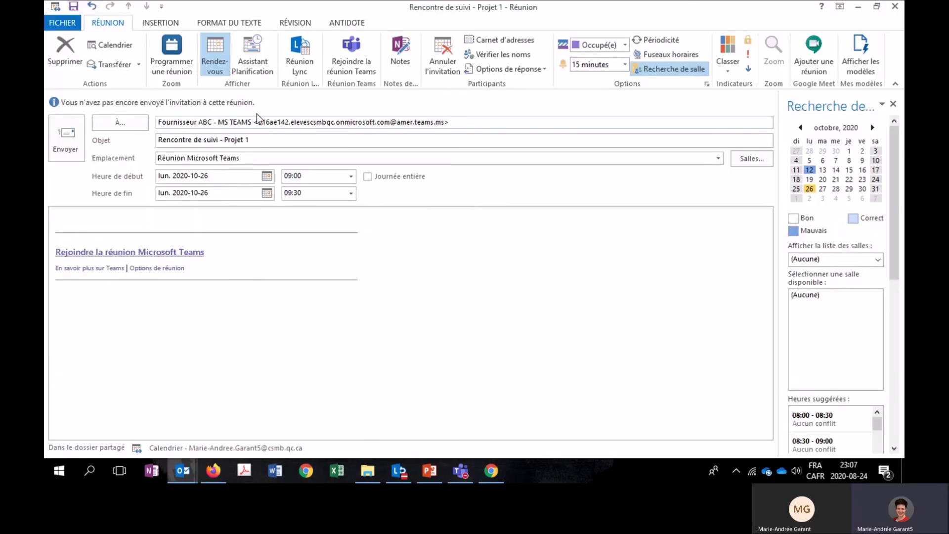
drag(262, 120, 111, 120)
key(BackSpace)
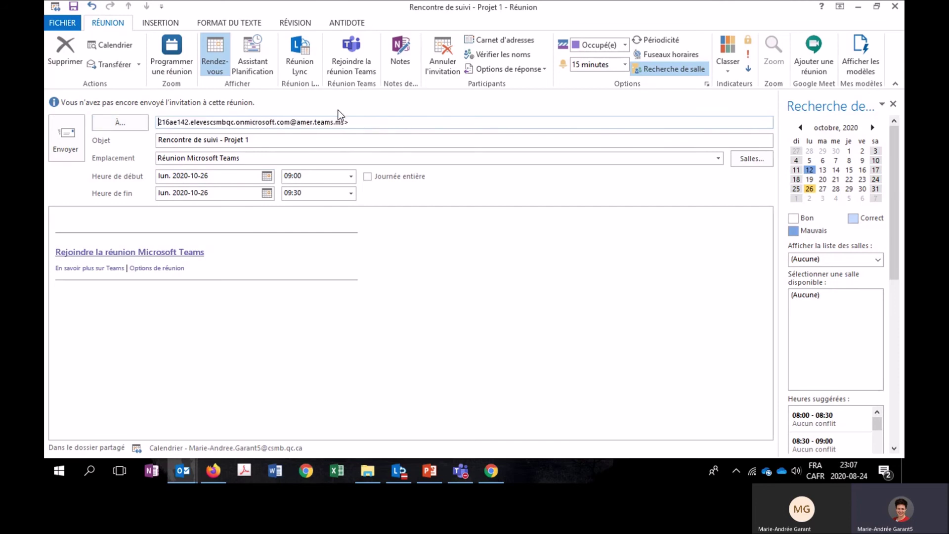
key(BackSpace)
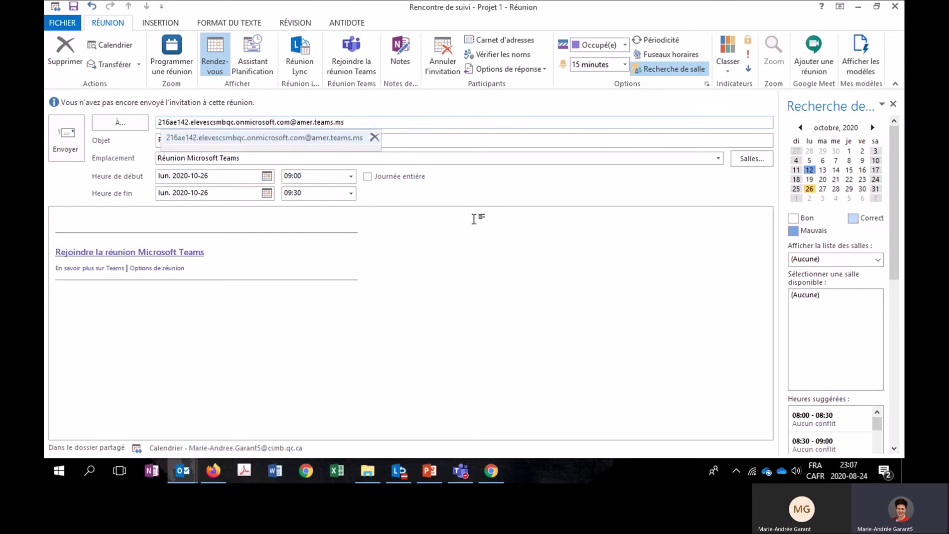
click(474, 219)
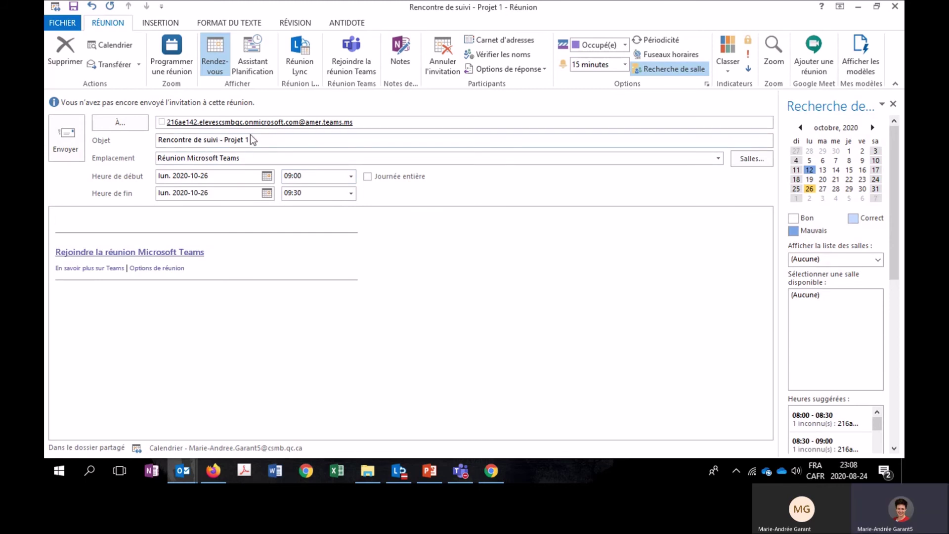
click(70, 148)
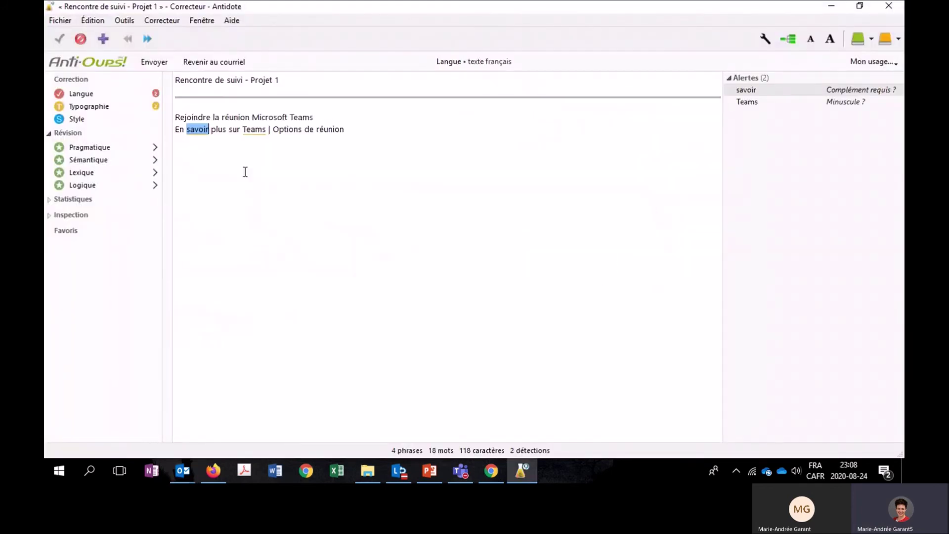
click(155, 62)
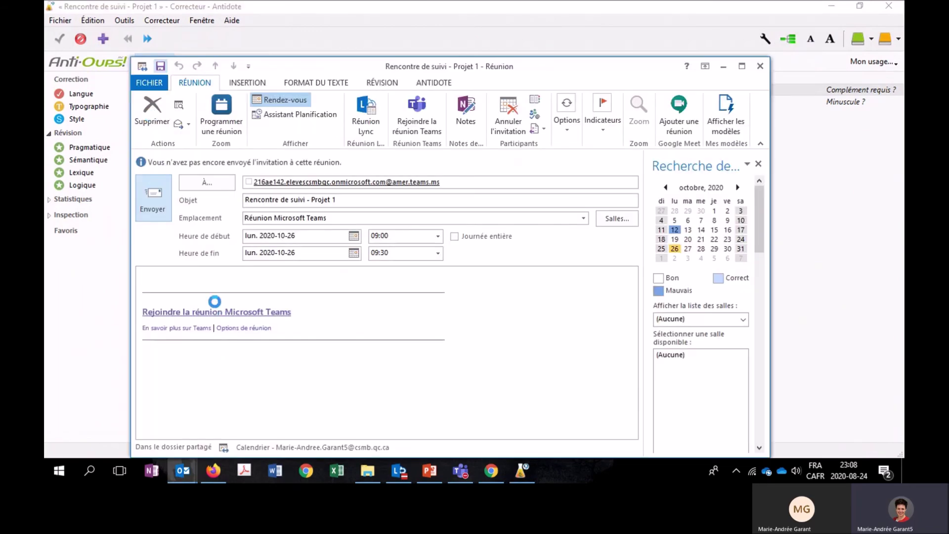
click(486, 162)
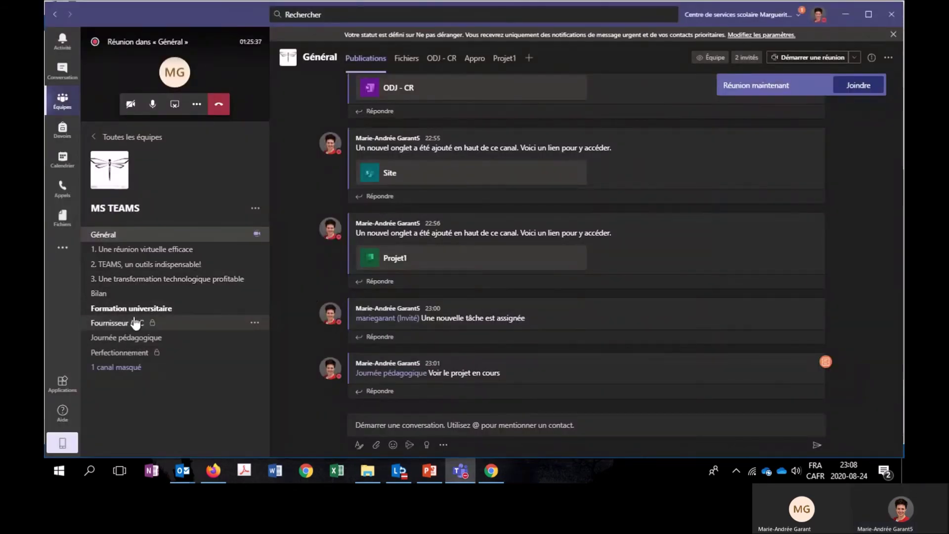
Open the Fournisseur ABC channel and glance at the slide listing the demonstrations.
click(127, 326)
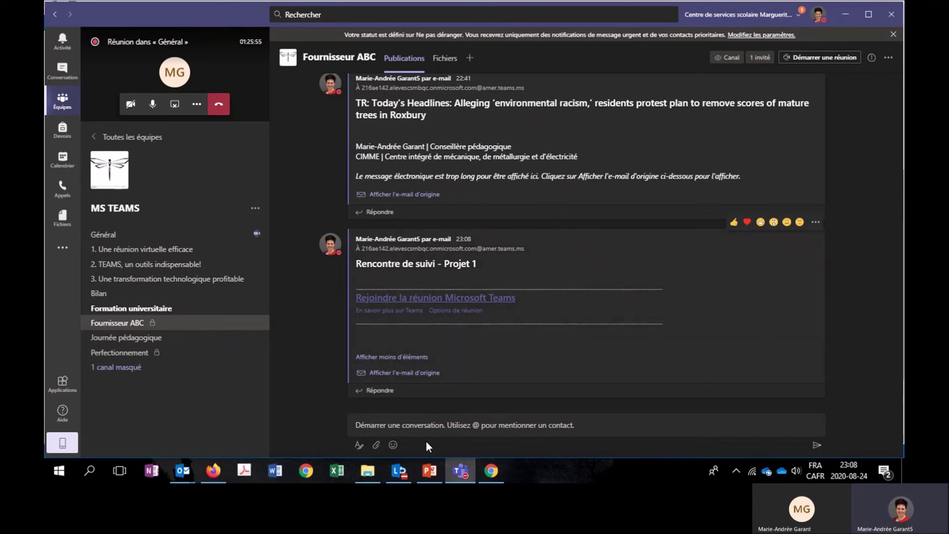
key(alt+Tab)
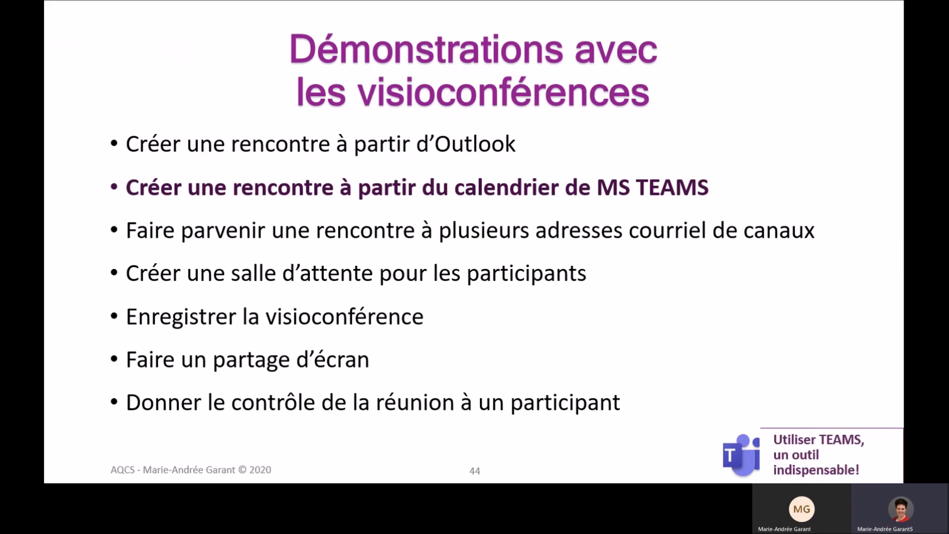
key(alt+Tab)
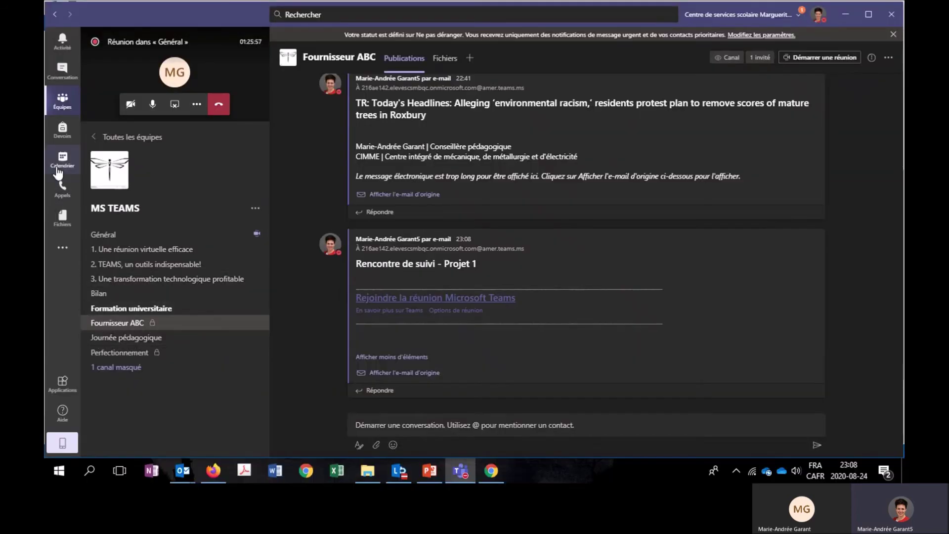
Start a new meeting on Tuesday 27 October 2020 at 20h titled 'Rencontre - Bilan For'.
click(62, 160)
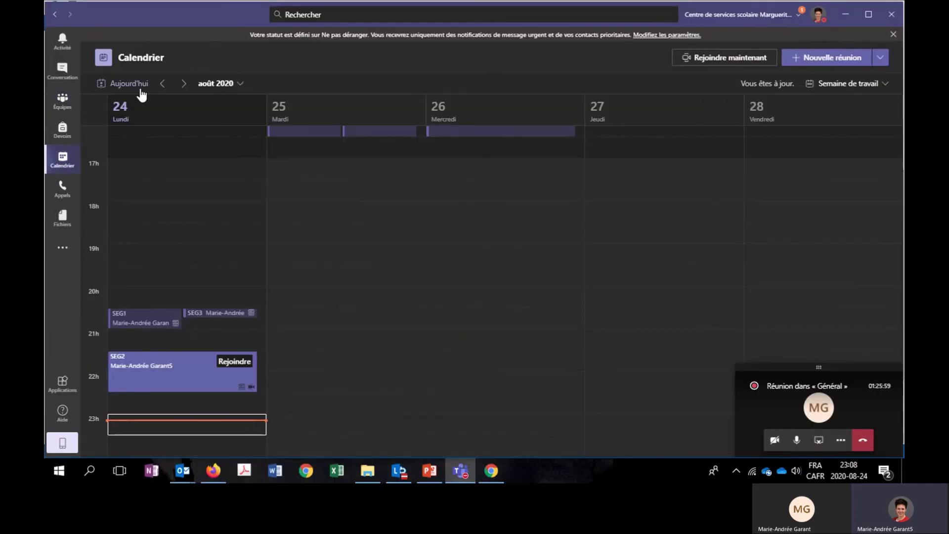
click(241, 83)
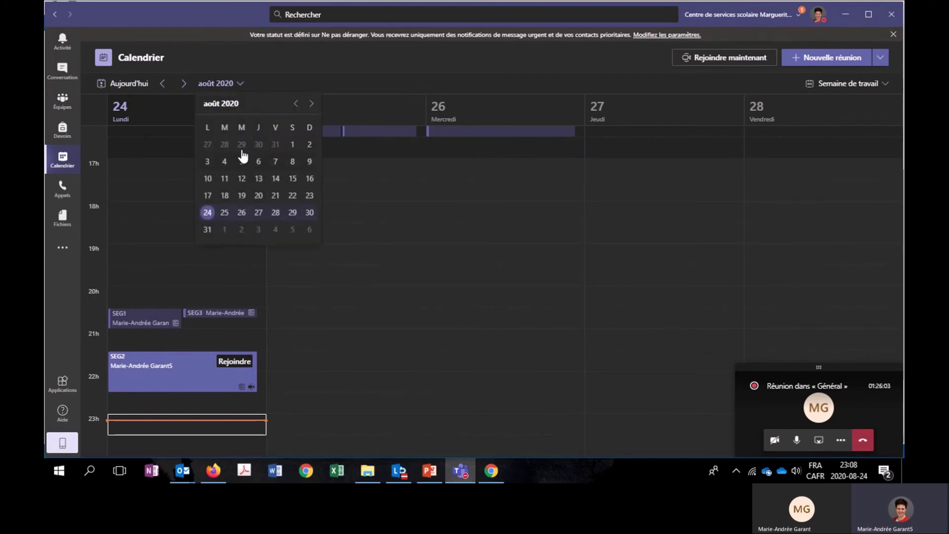
click(311, 104)
click(312, 105)
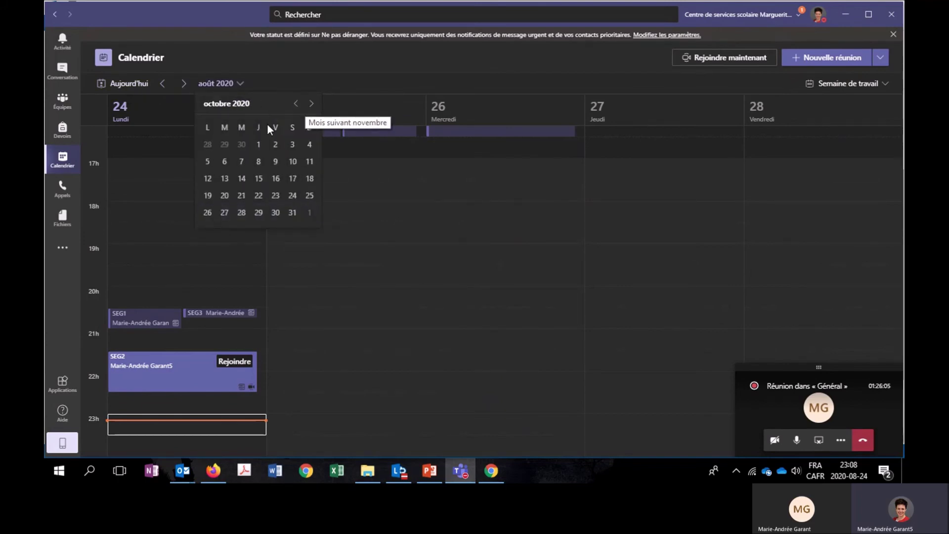
click(239, 211)
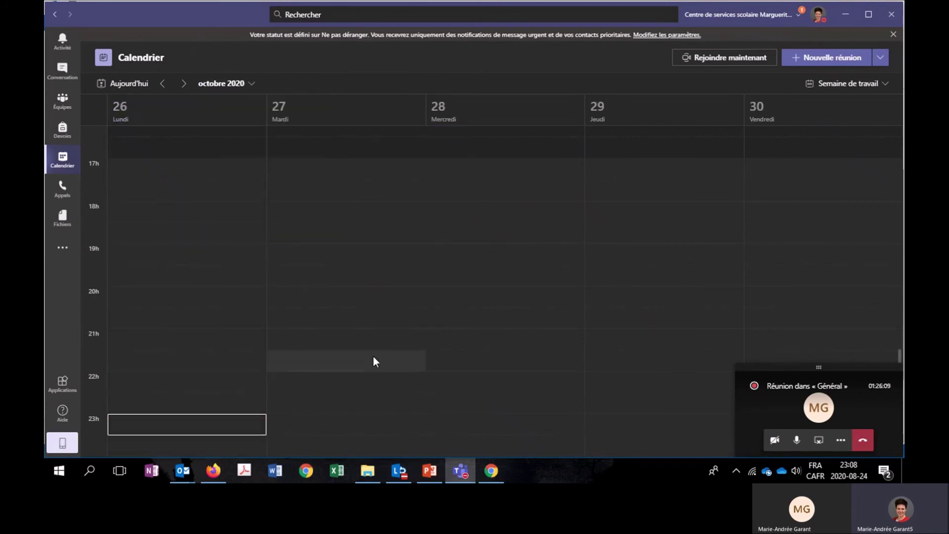
double_click(352, 310)
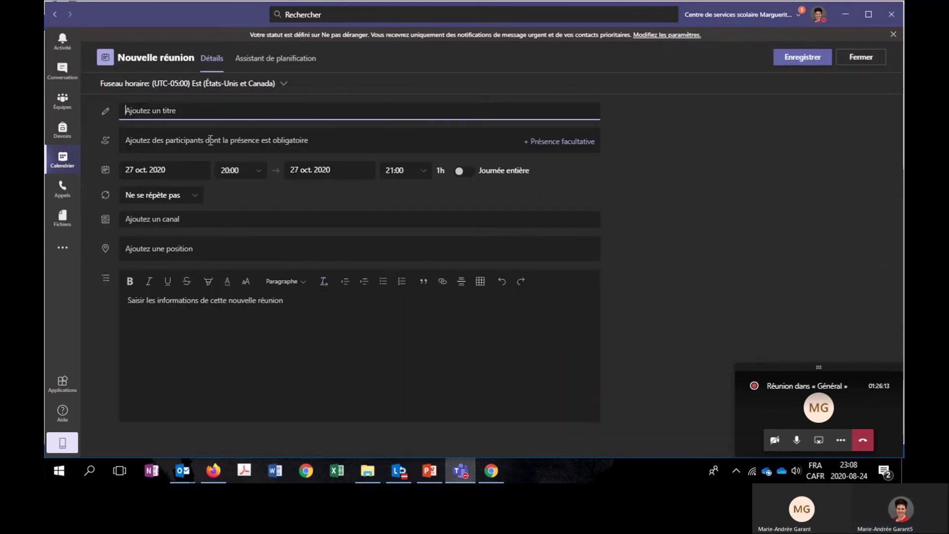
text(RE)
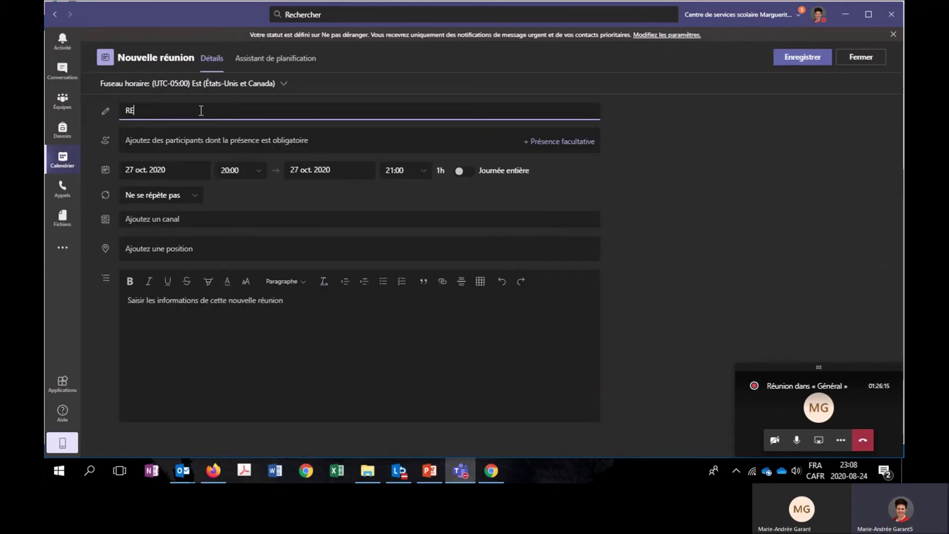
key(BackSpace)
key(BackSpace)
key(BackSpace)
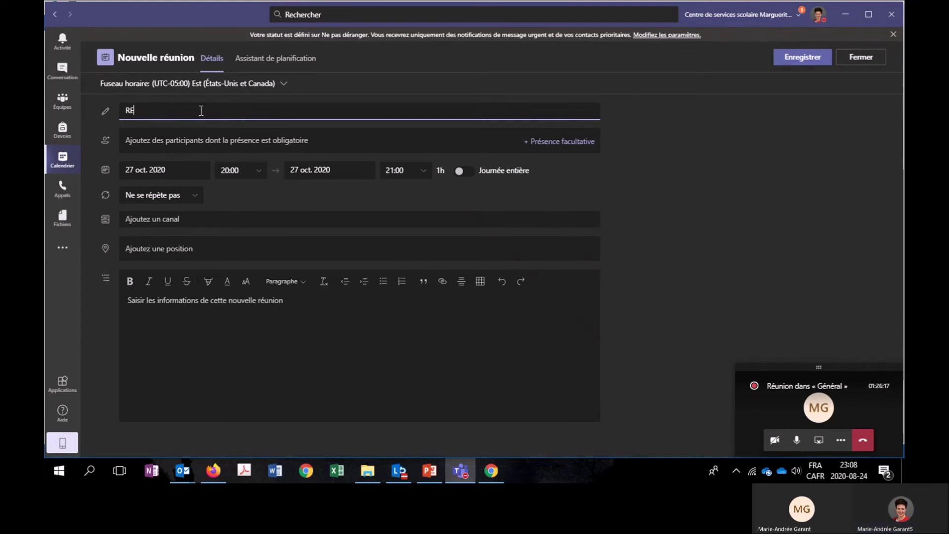
text(e)
key(BackSpace)
key(BackSpace)
text(contre - Bilan)
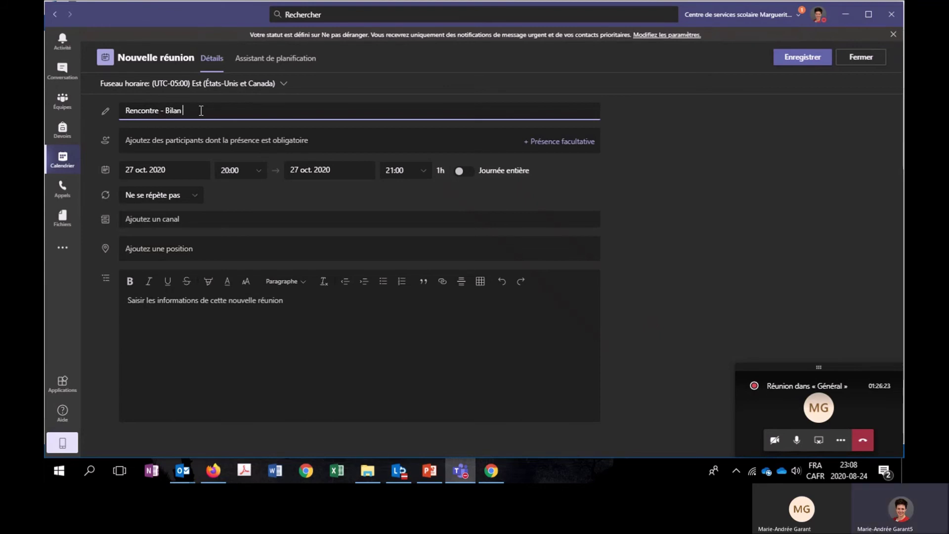
text( Formation)
Hold the meeting in the MS TEAMS Général channel, check the scheduling assistant, and send it.
click(200, 213)
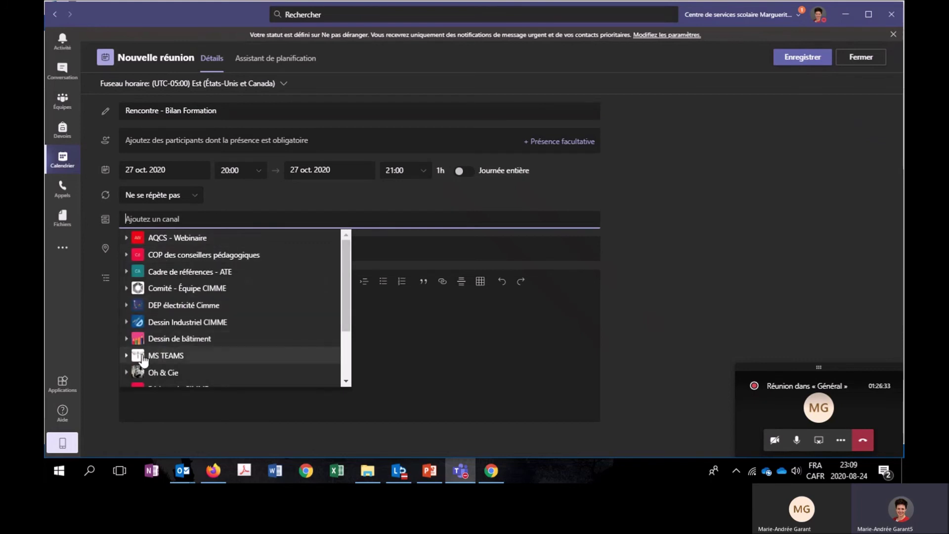
click(126, 356)
click(131, 372)
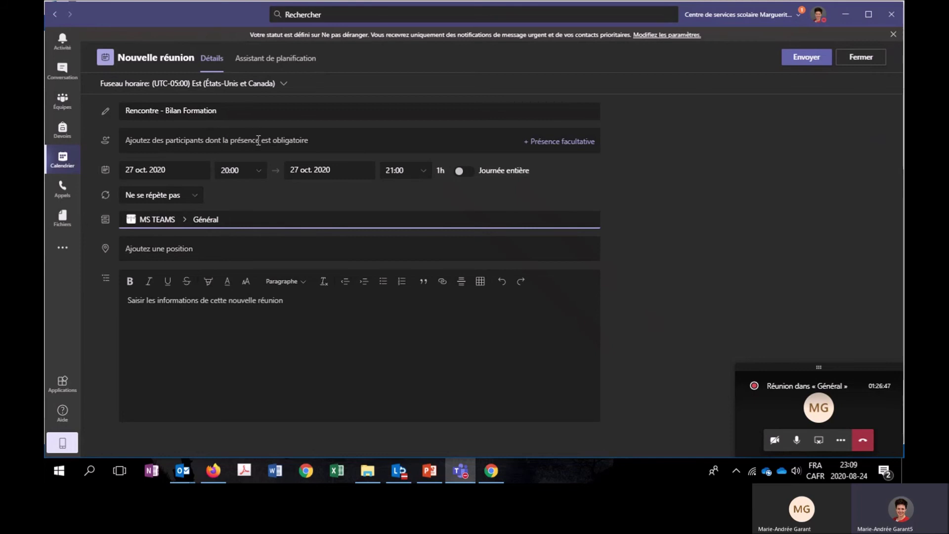
click(273, 59)
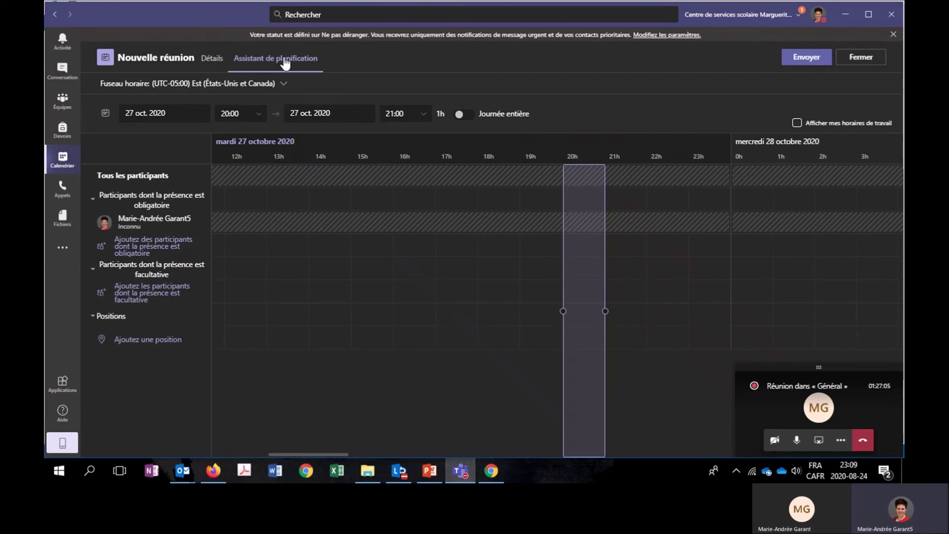
click(212, 59)
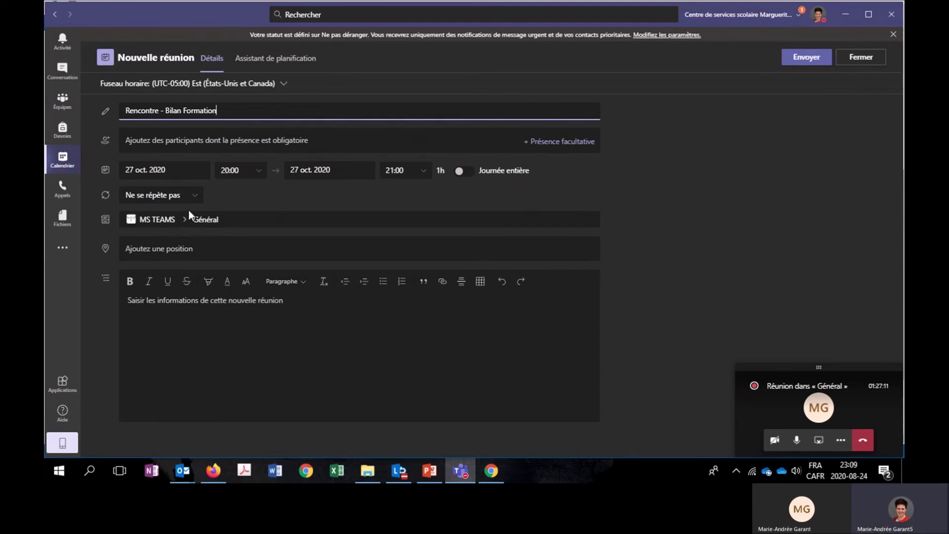
click(807, 57)
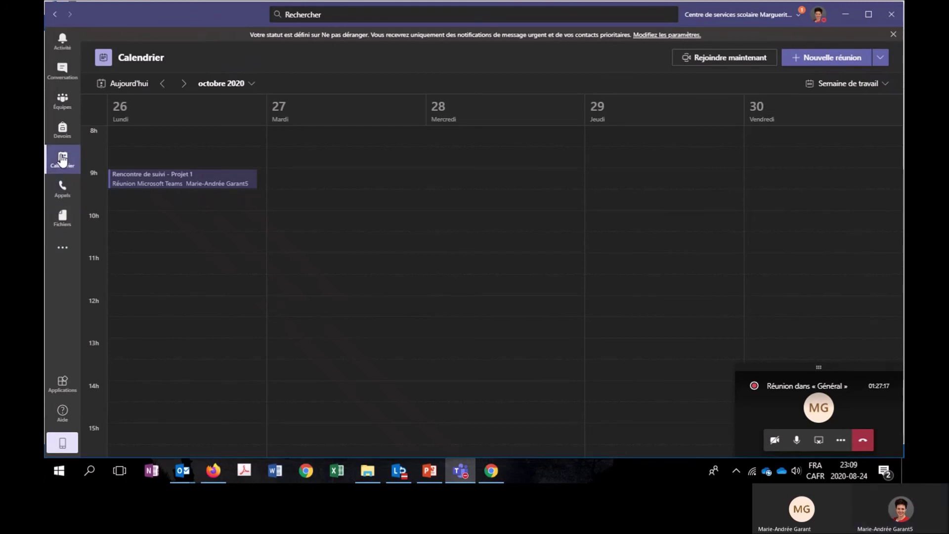
Open the MS TEAMS Général channel and advance the slideshow to slide 45.
click(66, 105)
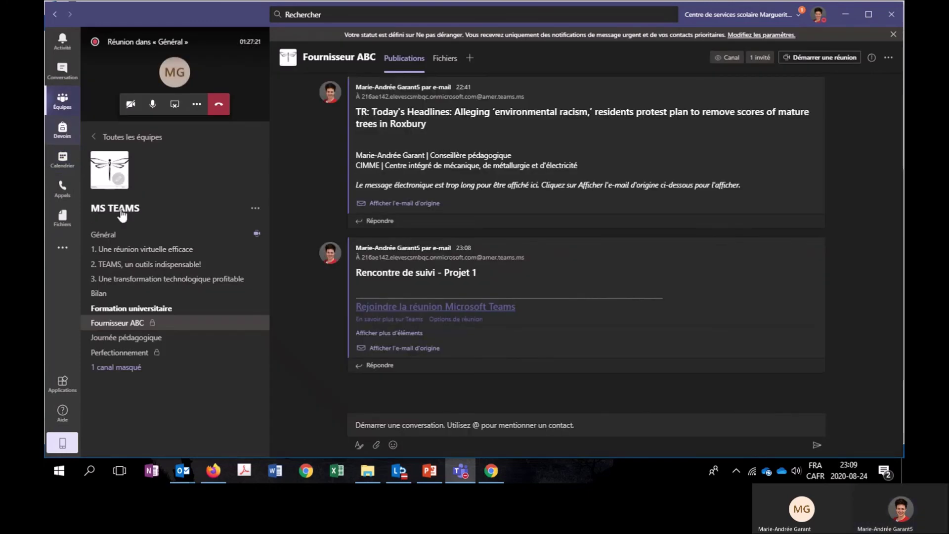
click(141, 236)
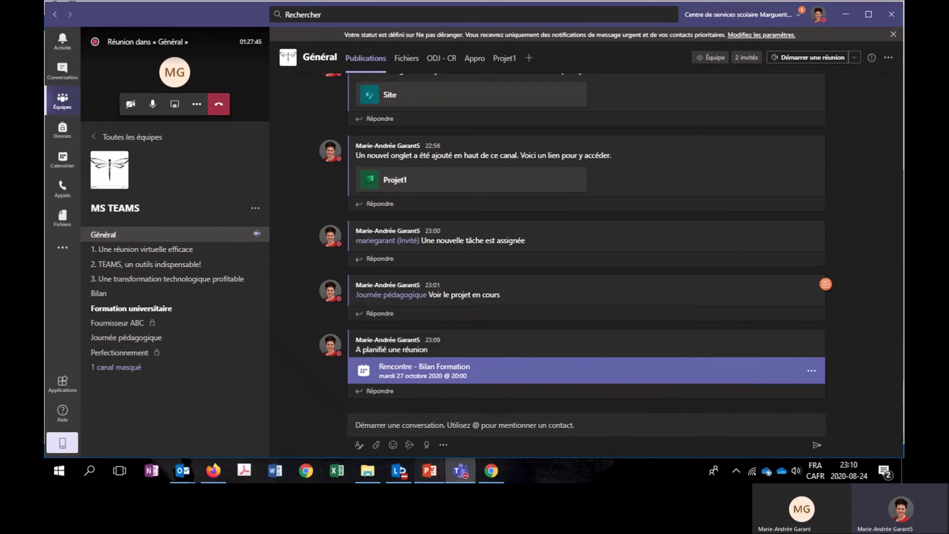
key(alt+Tab)
key(Right)
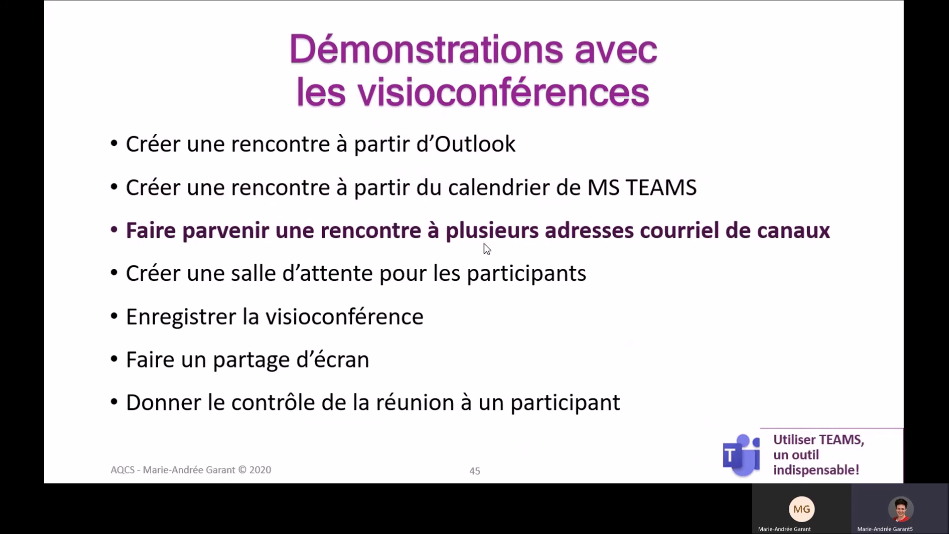
key(alt+Tab)
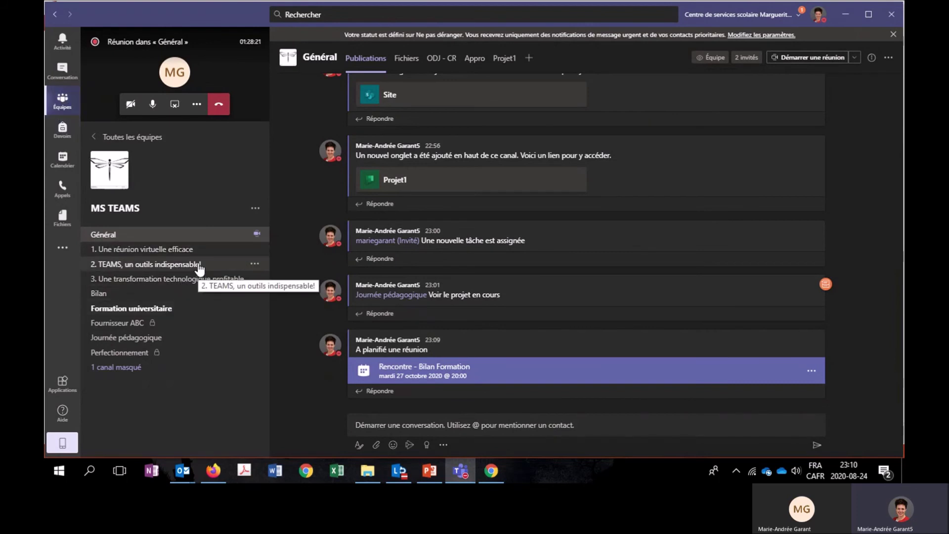
Paste the Général channel's e-mail address into a new blank Word document beside Teams.
click(244, 234)
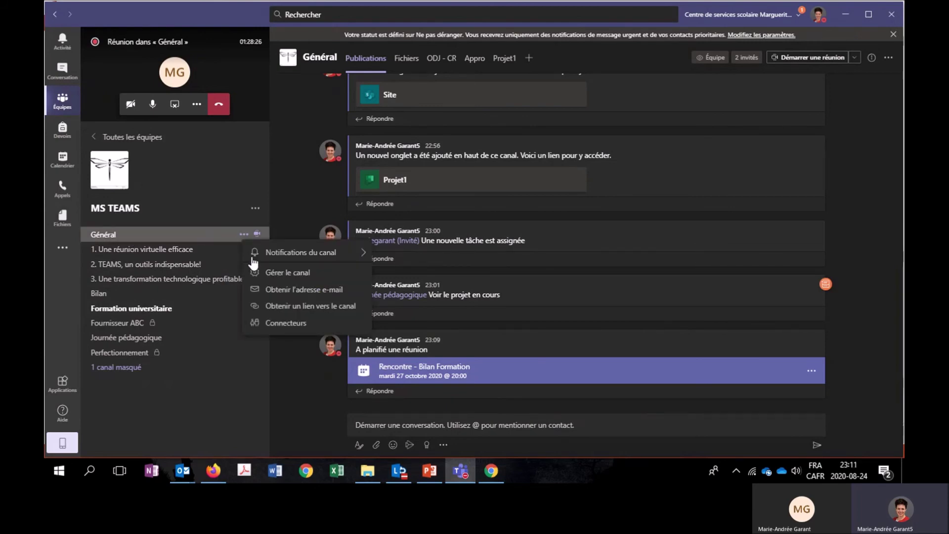
click(277, 292)
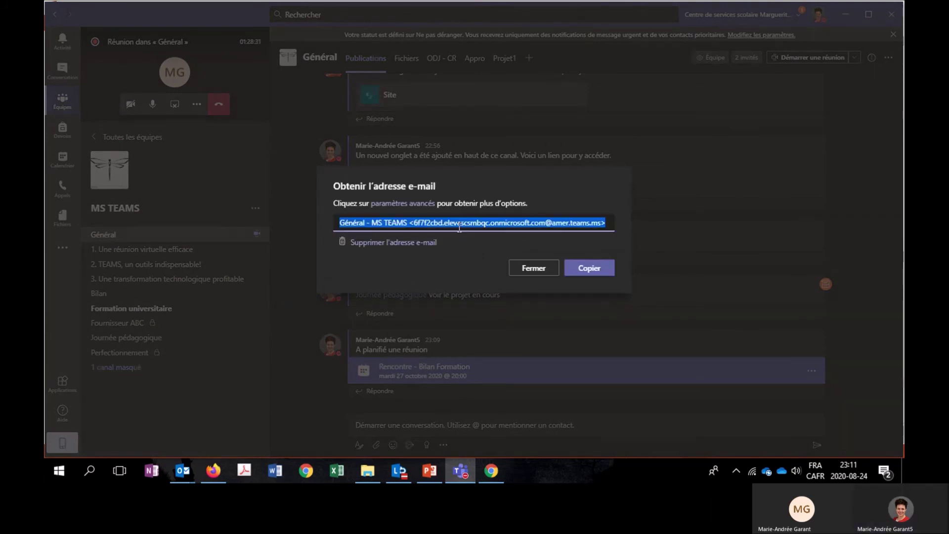
key(Escape)
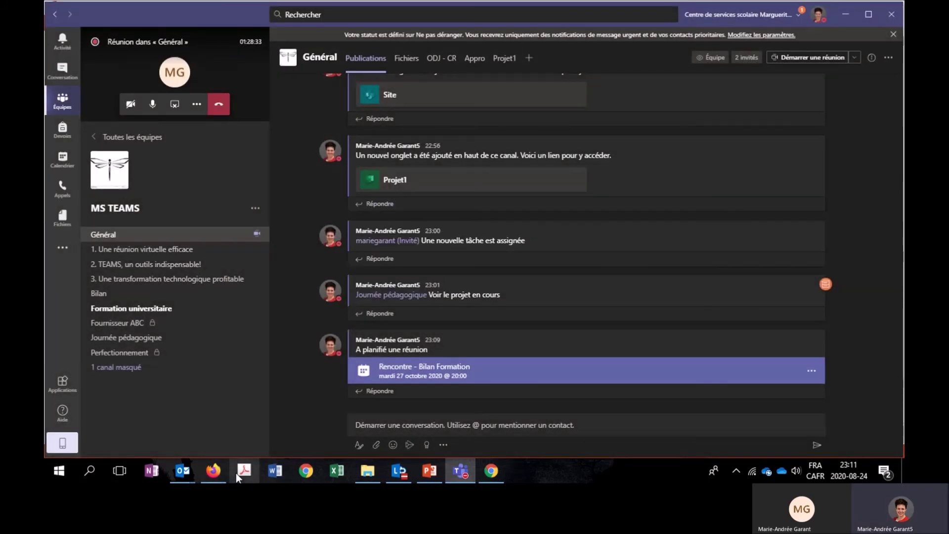
click(275, 469)
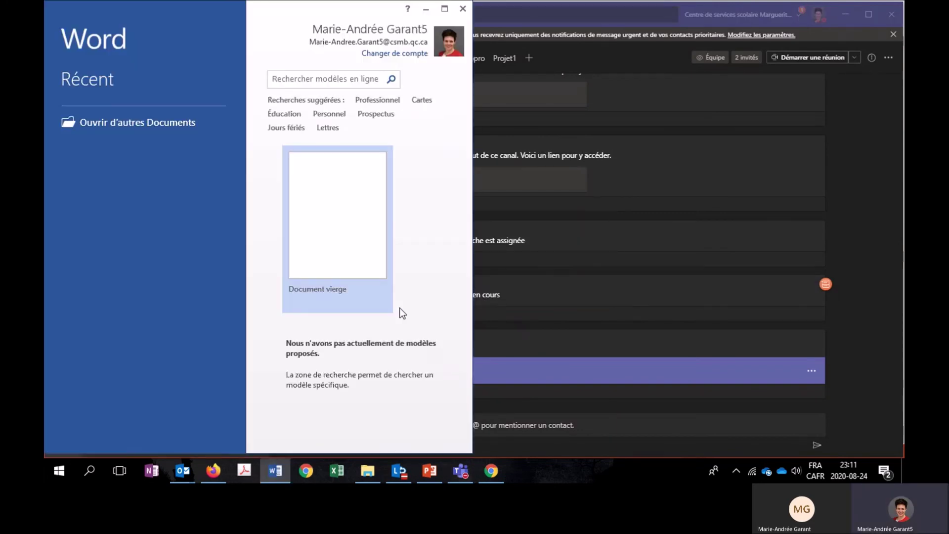
click(307, 228)
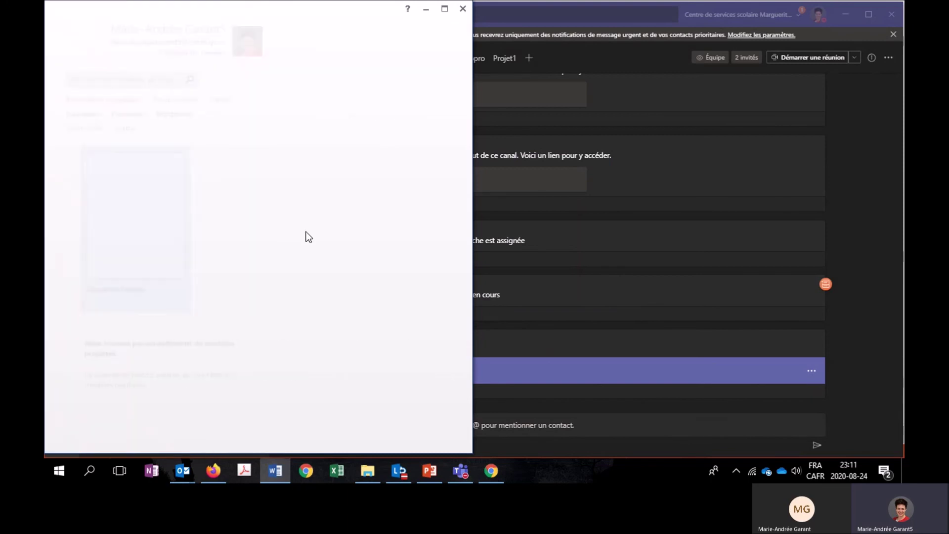
key(super+Up)
key(super+Right)
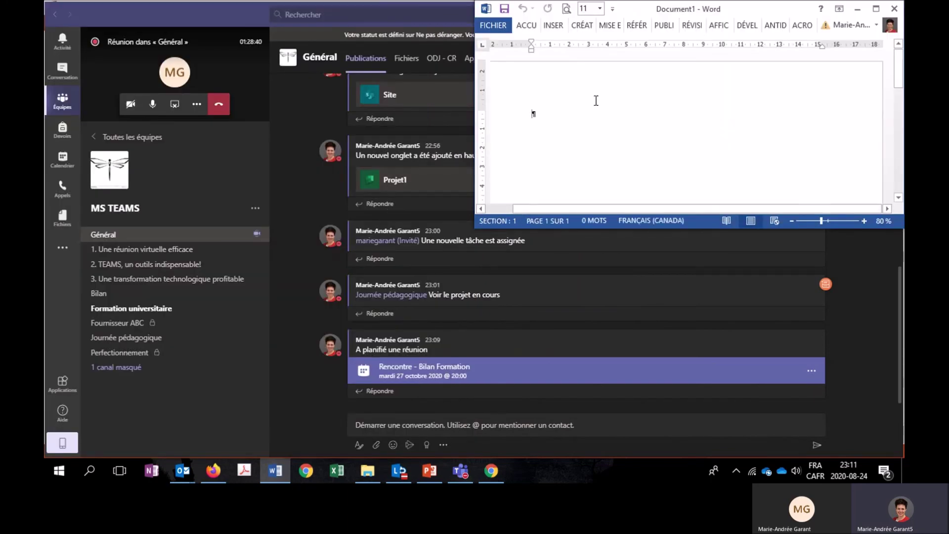
key(ctrl+v)
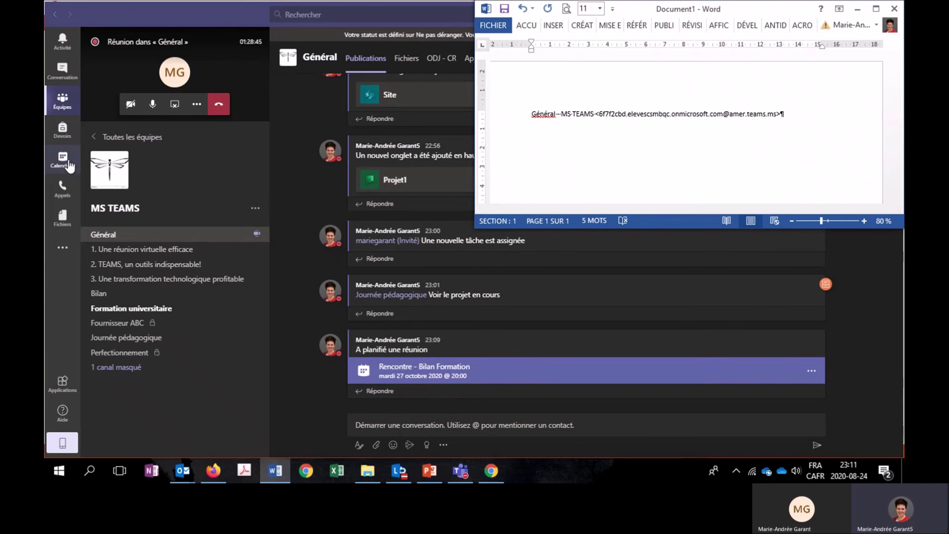
Open the AQCS - Webinaire team from the teams overview.
click(55, 15)
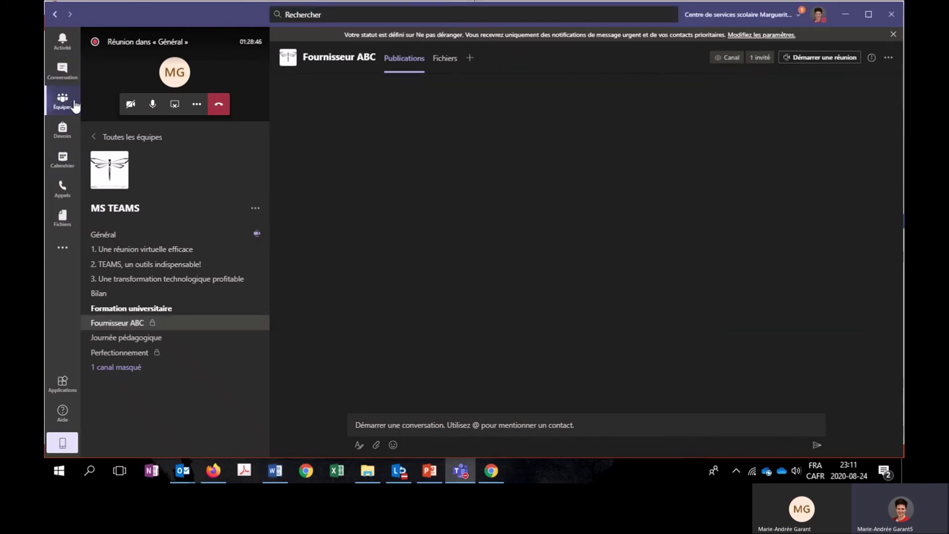
click(74, 105)
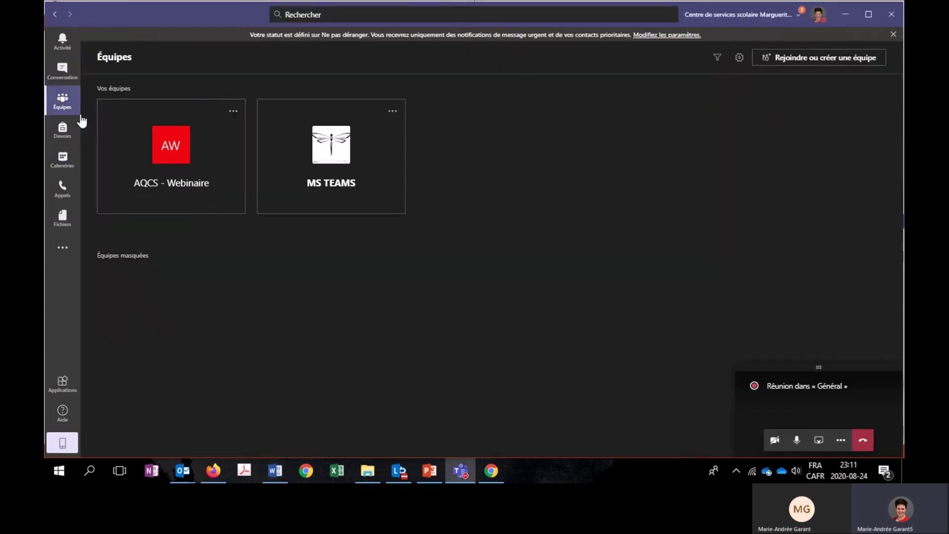
click(232, 112)
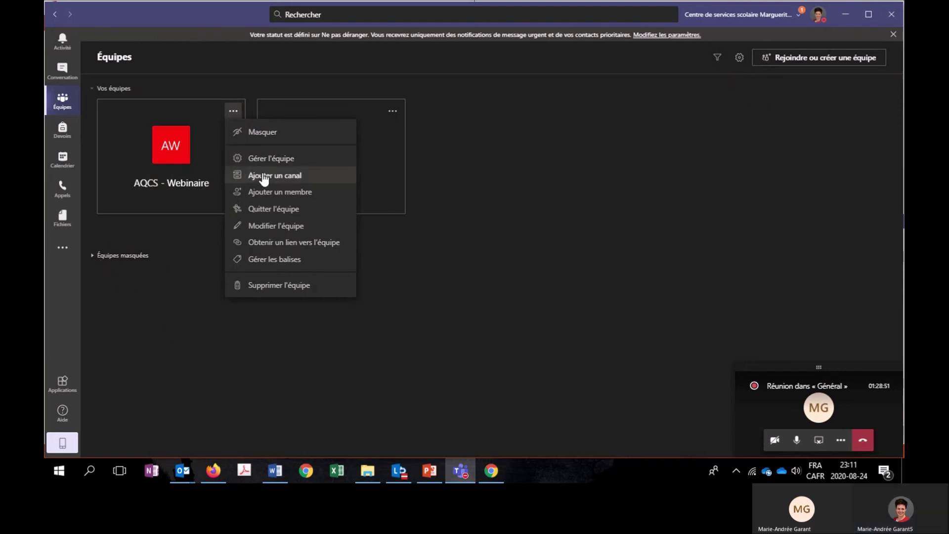
click(236, 176)
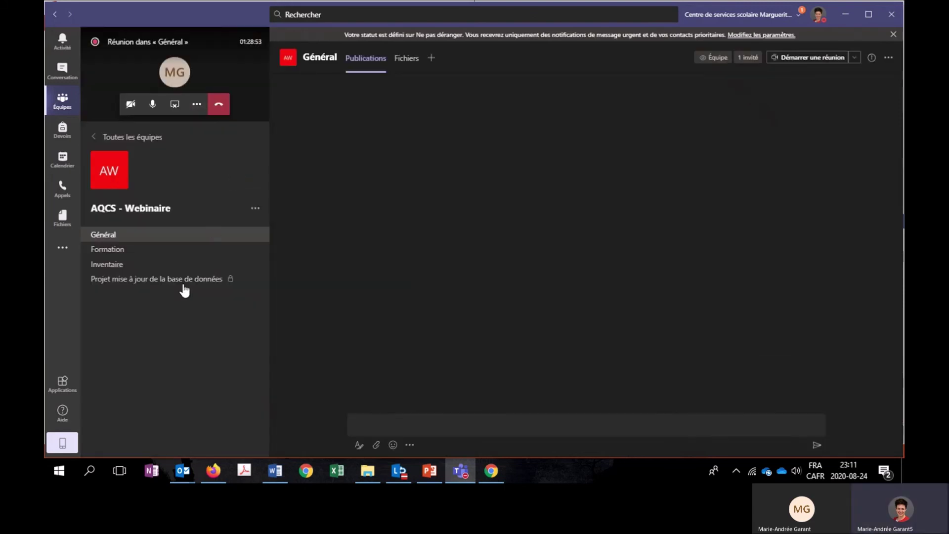
Copy the AQCS - Webinaire Général channel's address and paste it on a new line in Word.
click(254, 235)
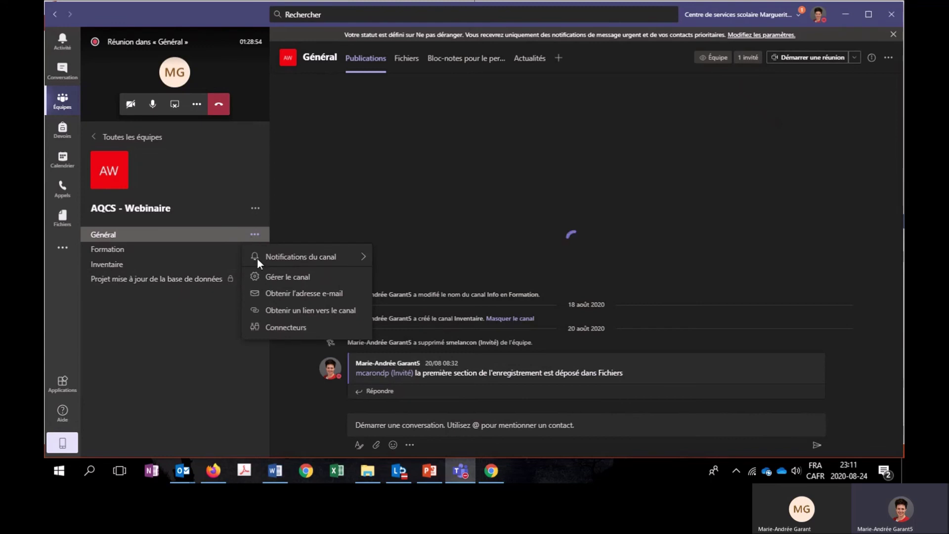
click(282, 297)
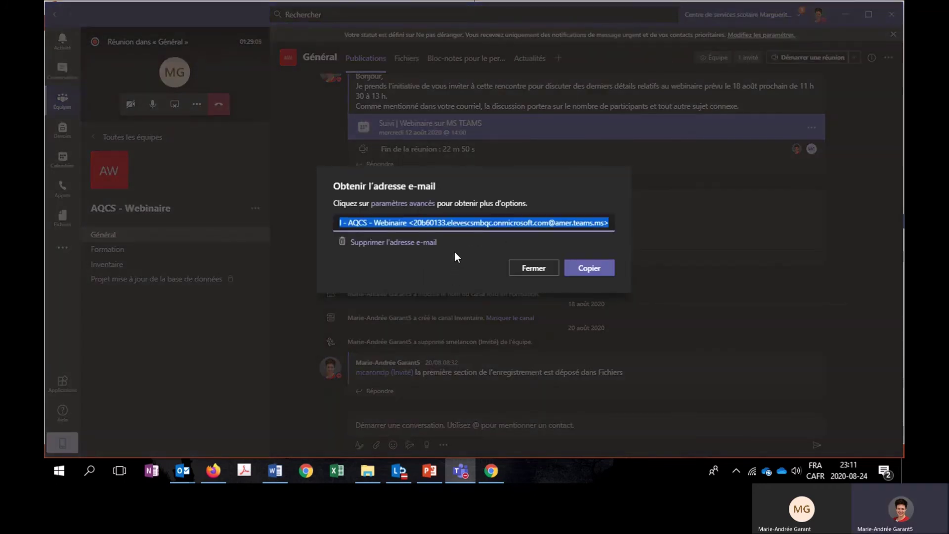
key(Escape)
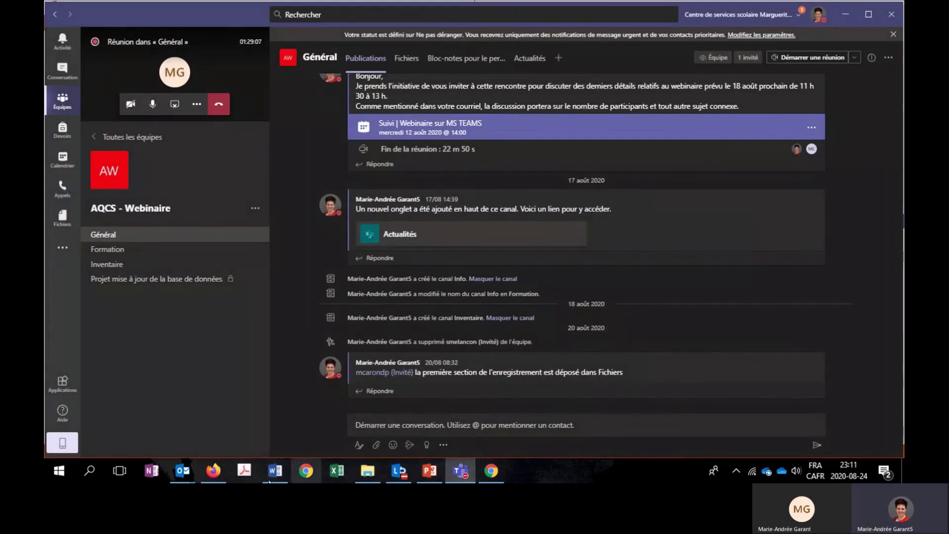
click(272, 473)
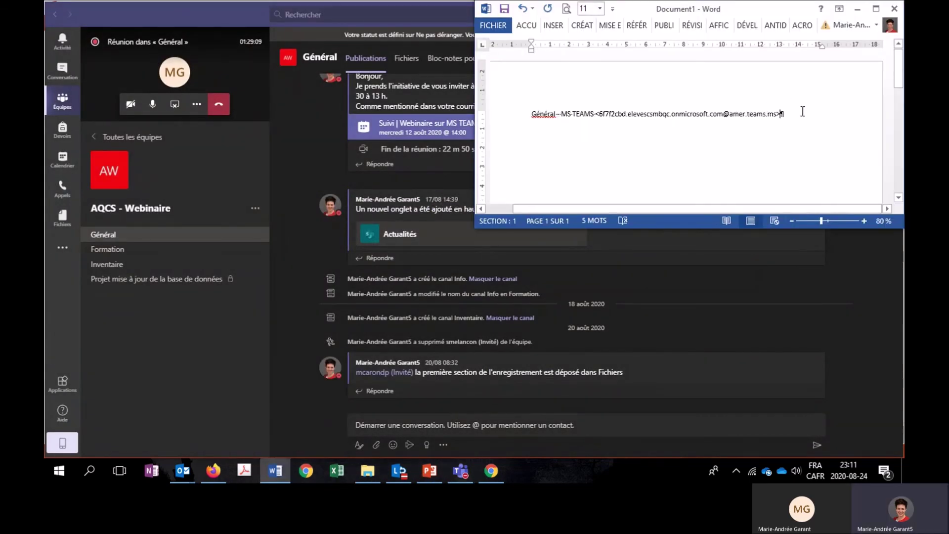
key(Return)
key(ctrl+v)
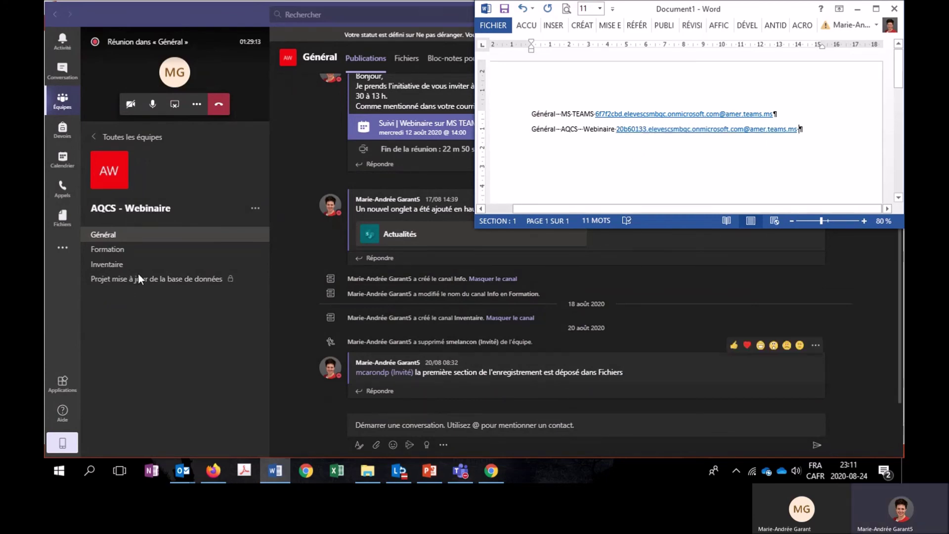
Start a new meeting on Wednesday 28 October 2020 at 18:00 from the calendar.
click(62, 159)
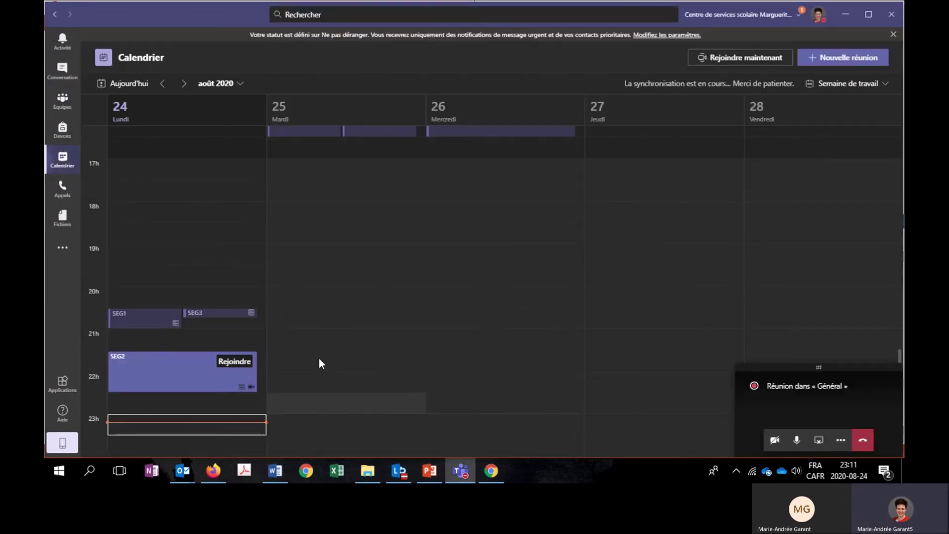
click(233, 85)
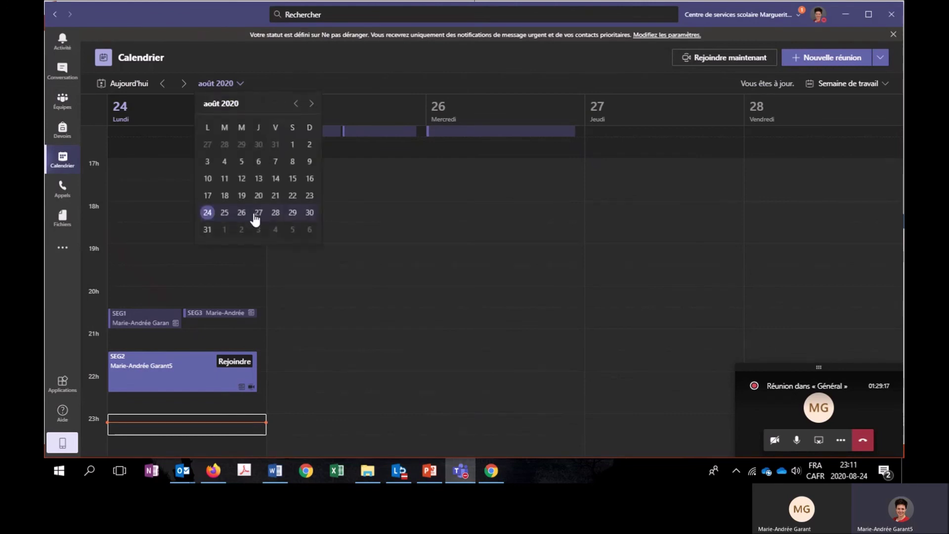
click(312, 105)
click(312, 104)
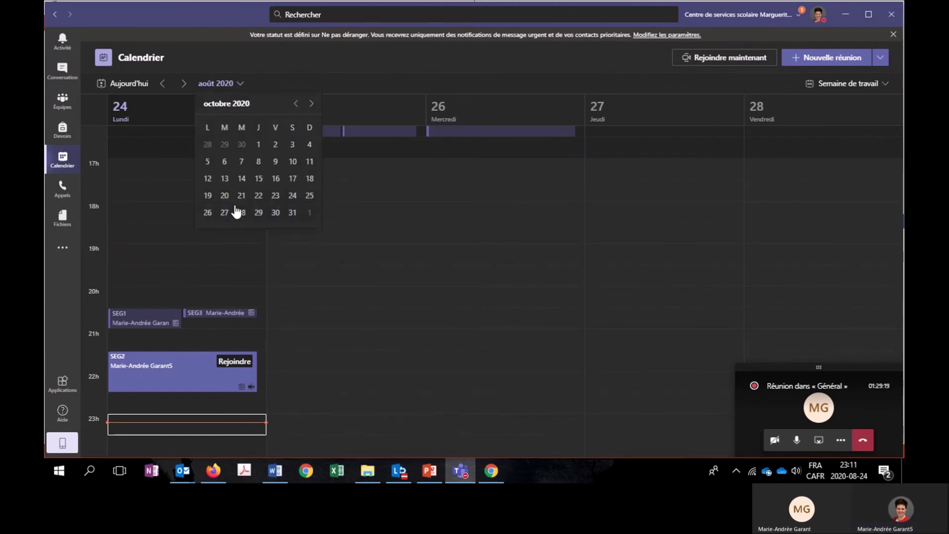
click(240, 213)
click(507, 223)
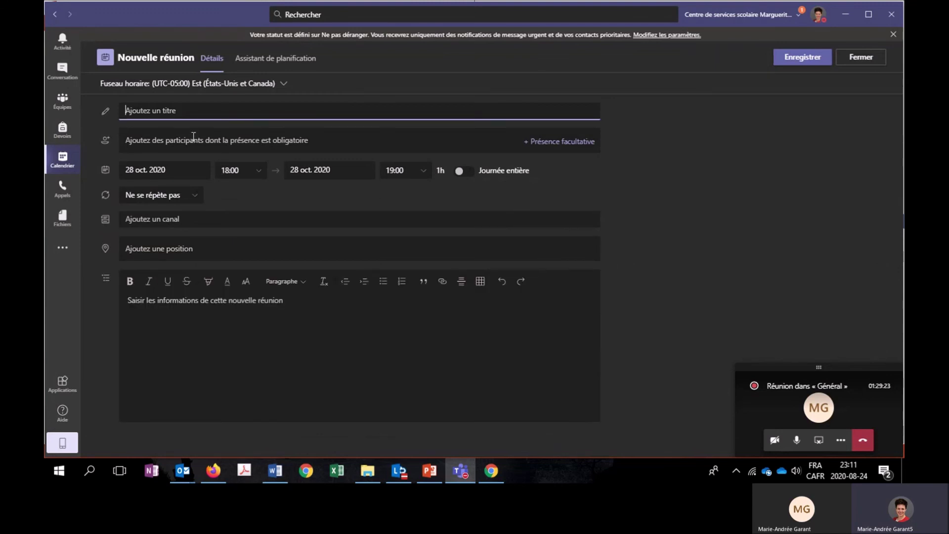
Paste both channel addresses from Word into the required attendees field.
key(super+Down)
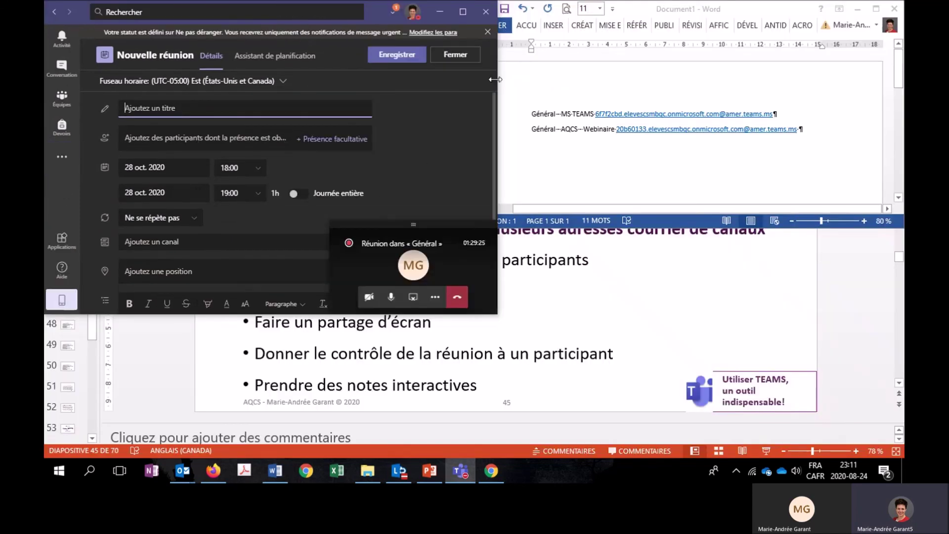
click(812, 139)
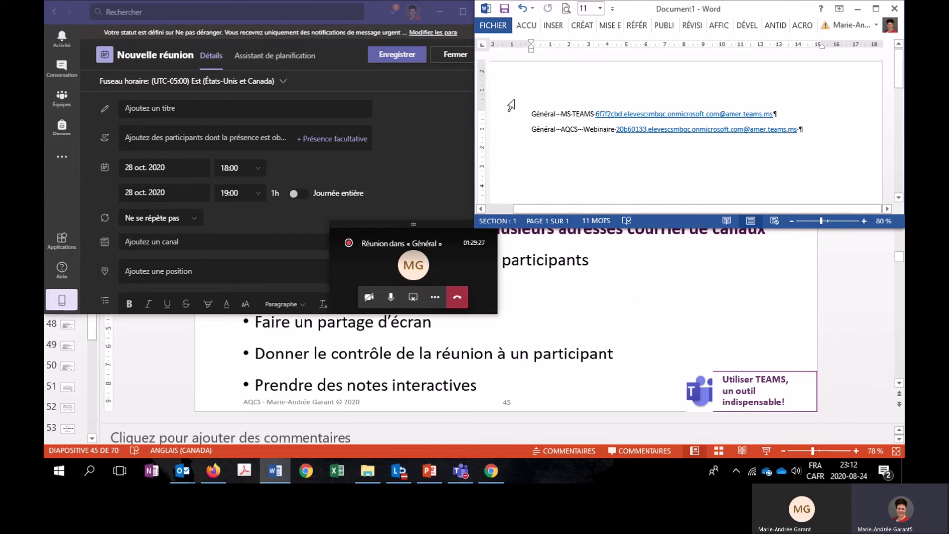
drag(532, 114, 811, 144)
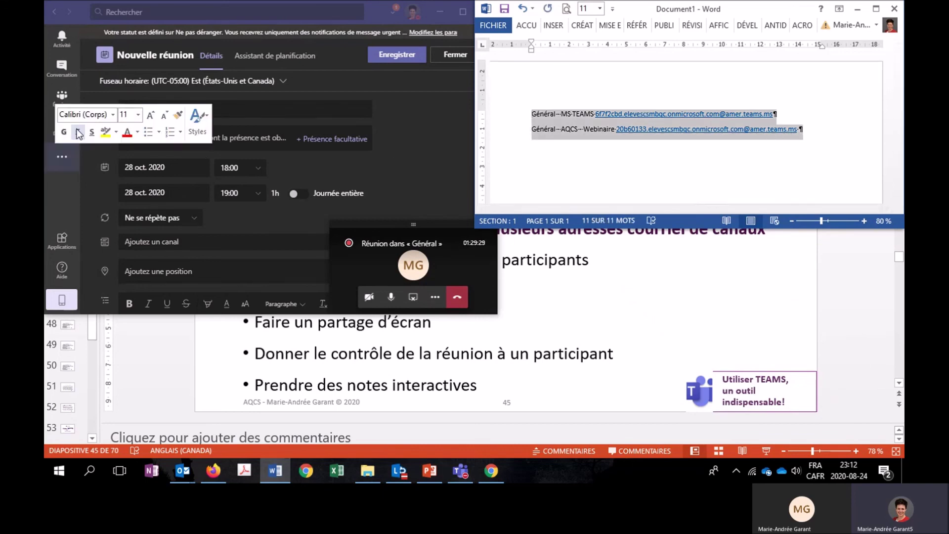
click(247, 143)
key(ctrl+v)
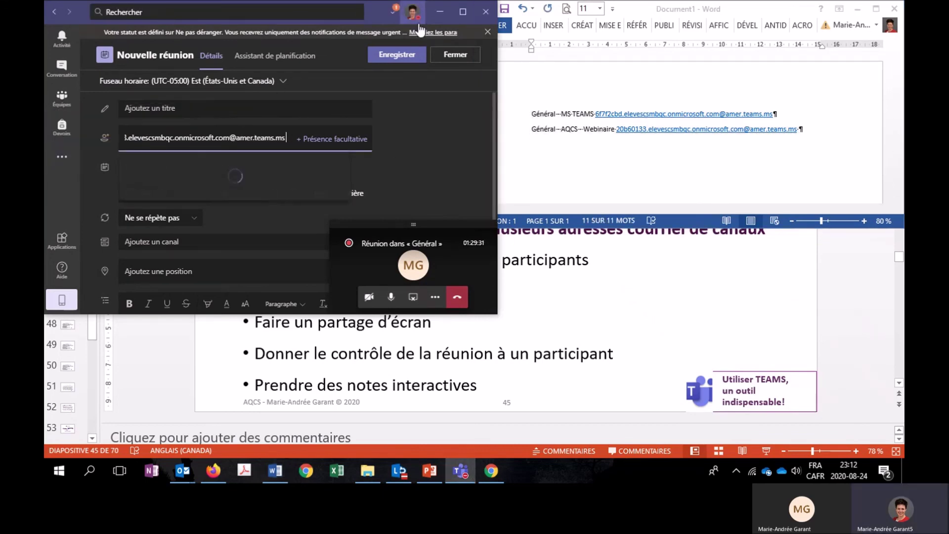
click(472, 13)
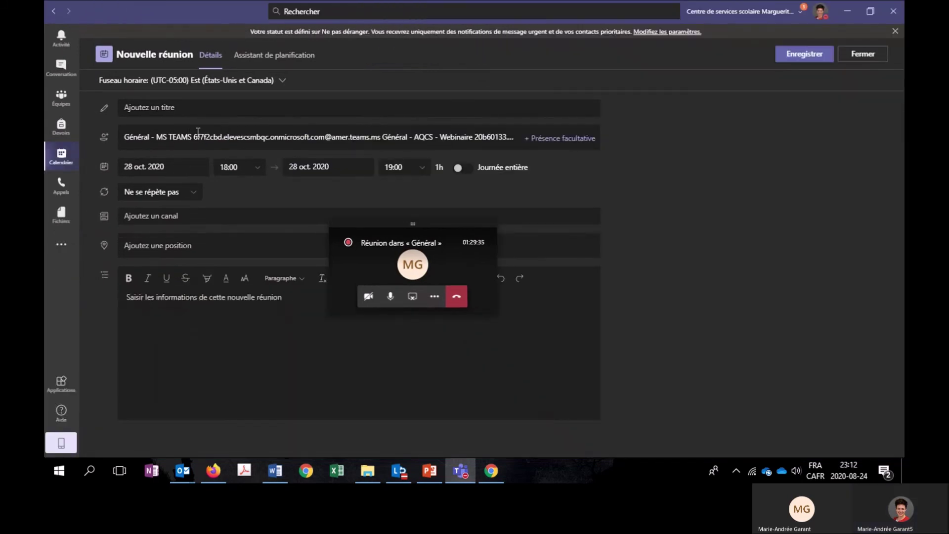
Delete the channel name labels, leaving the two addresses separated by a semicolon.
drag(194, 136, 77, 135)
key(BackSpace)
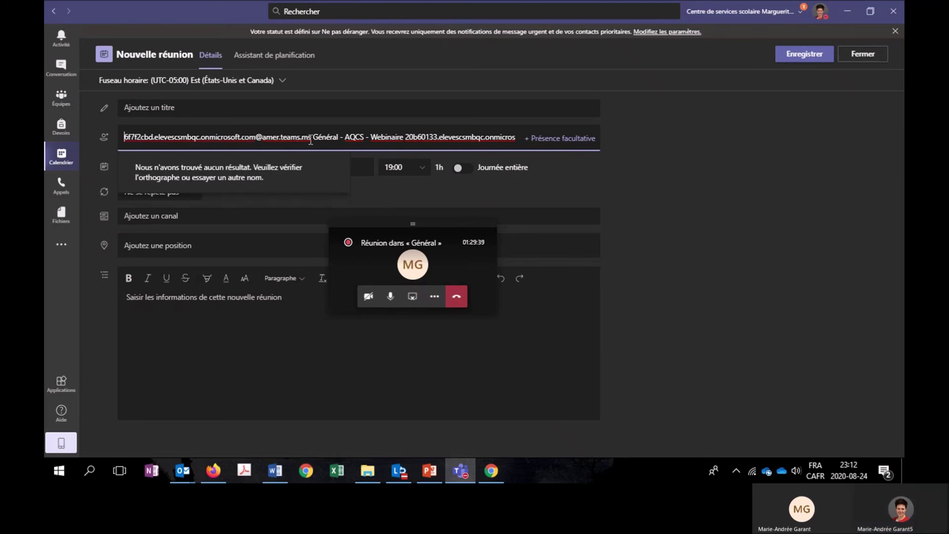
drag(316, 134, 399, 142)
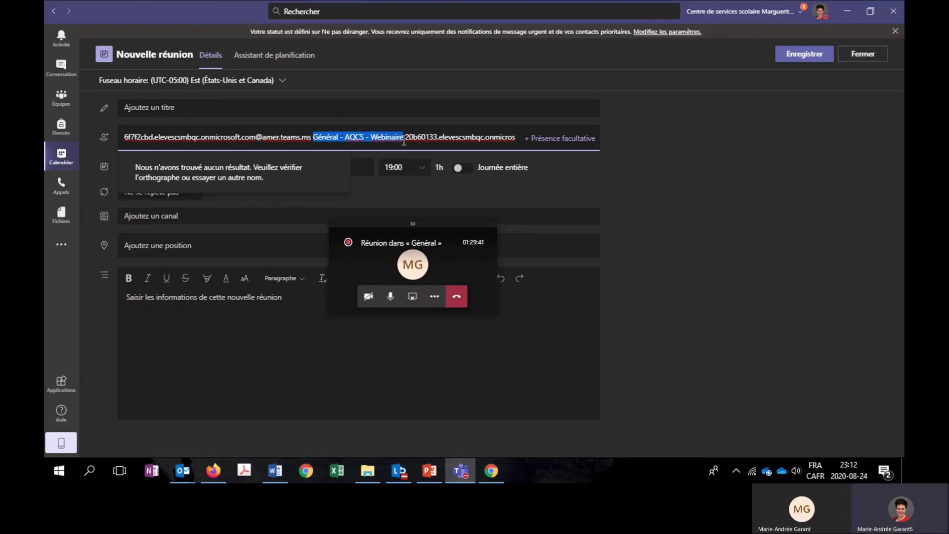
key(BackSpace)
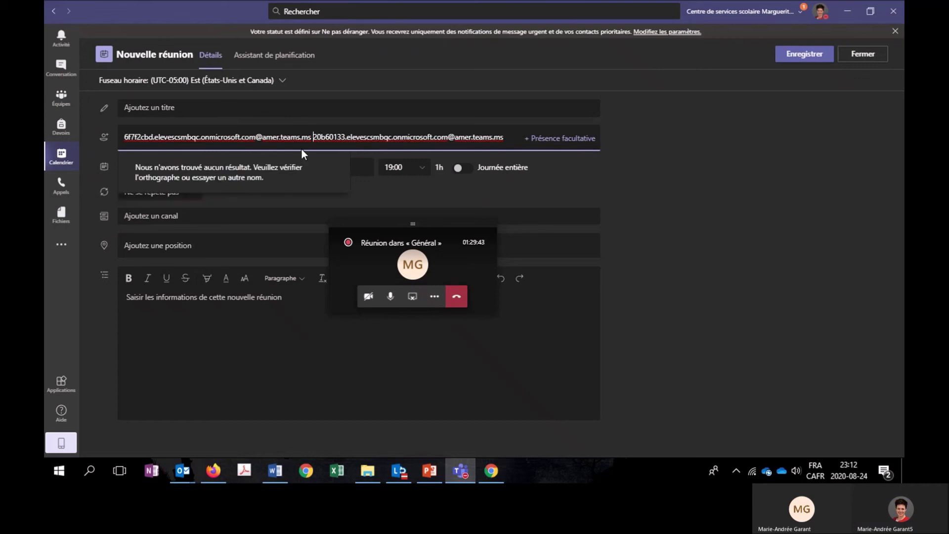
text(;)
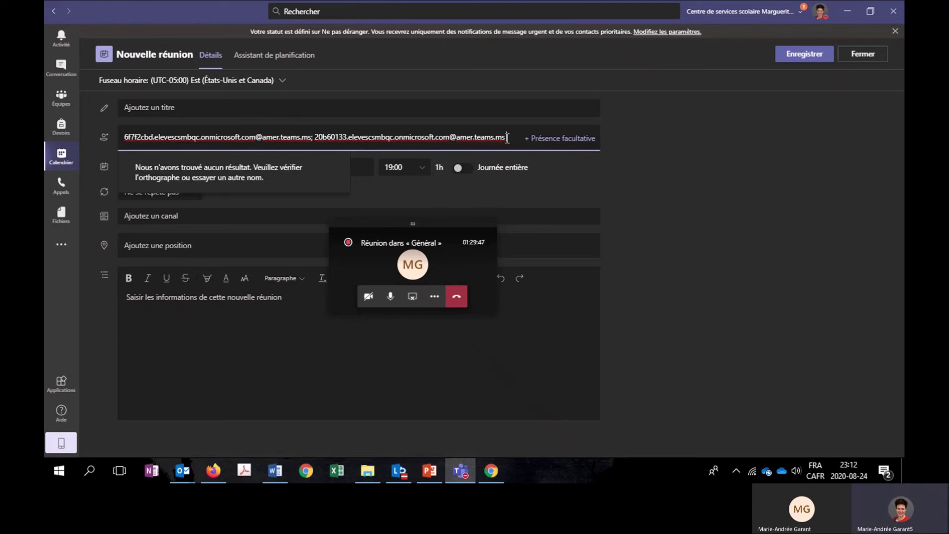
click(455, 223)
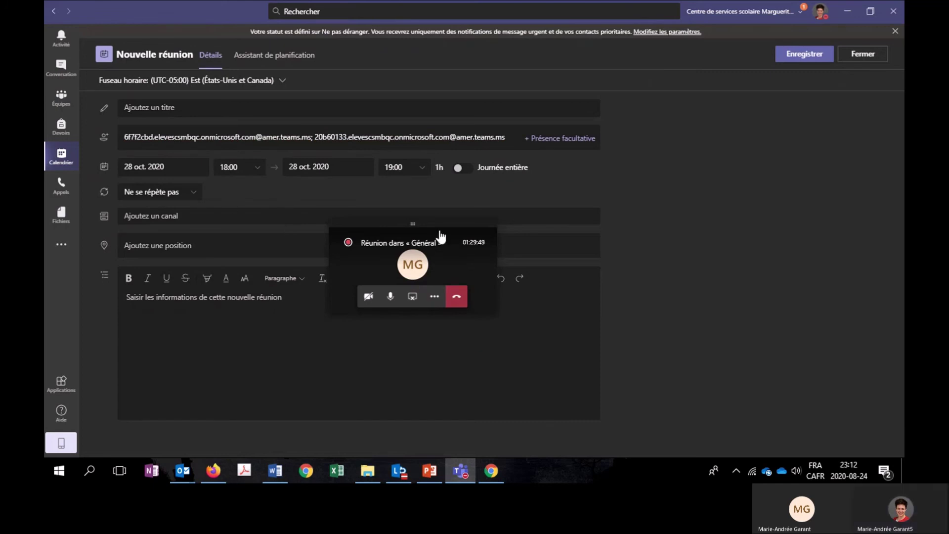
drag(413, 222, 869, 424)
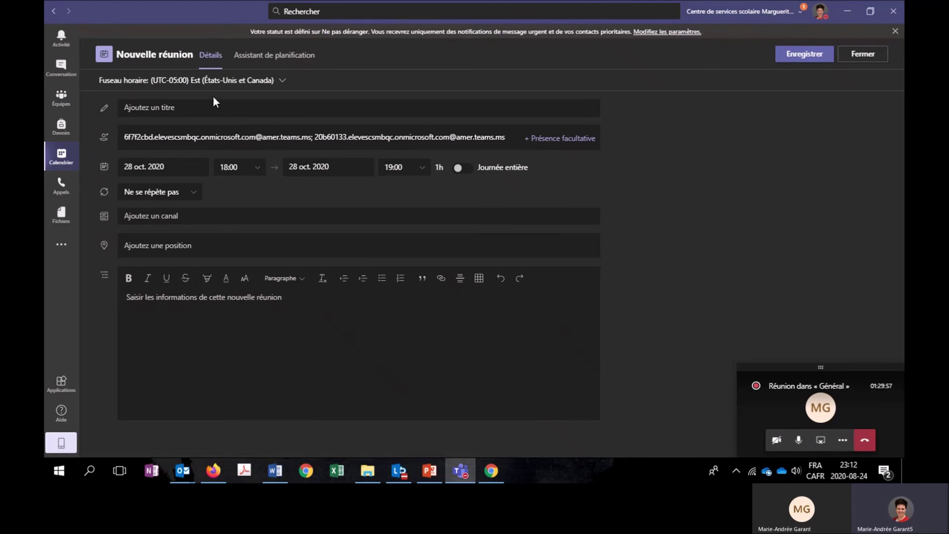
Title the meeting 'Suivi - Plan des mesures d'urgence' and save it.
click(175, 105)
text(Suvi)
key(BackSpace)
text(ivi - Plan des mesures d'urgence3)
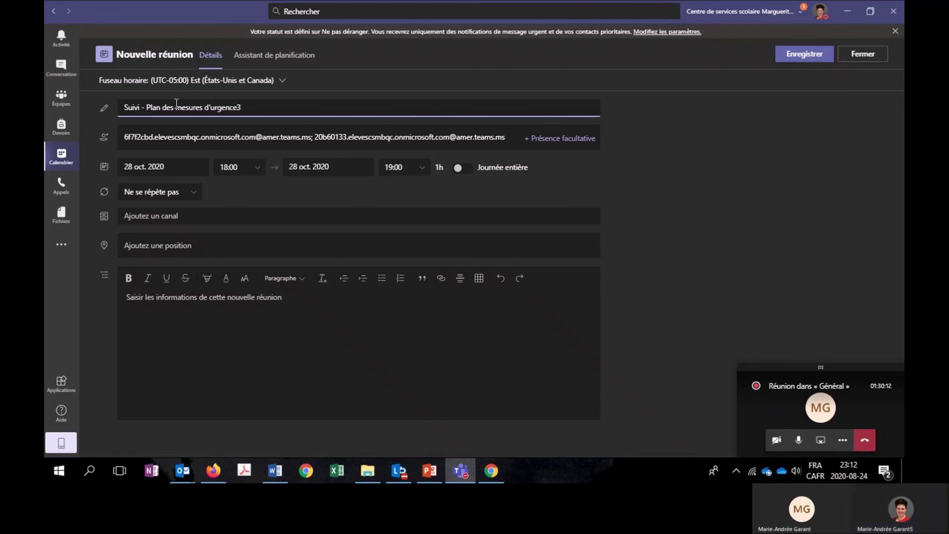
key(BackSpace)
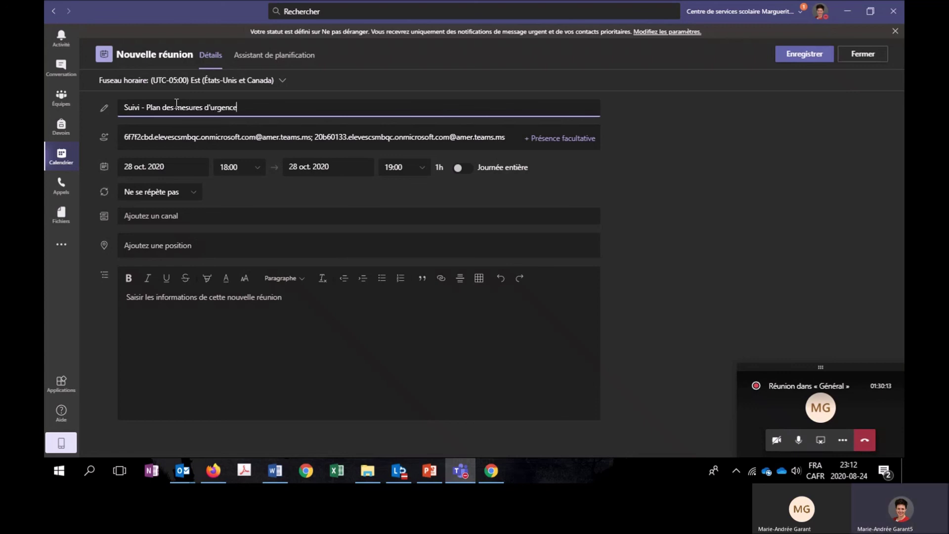
click(793, 58)
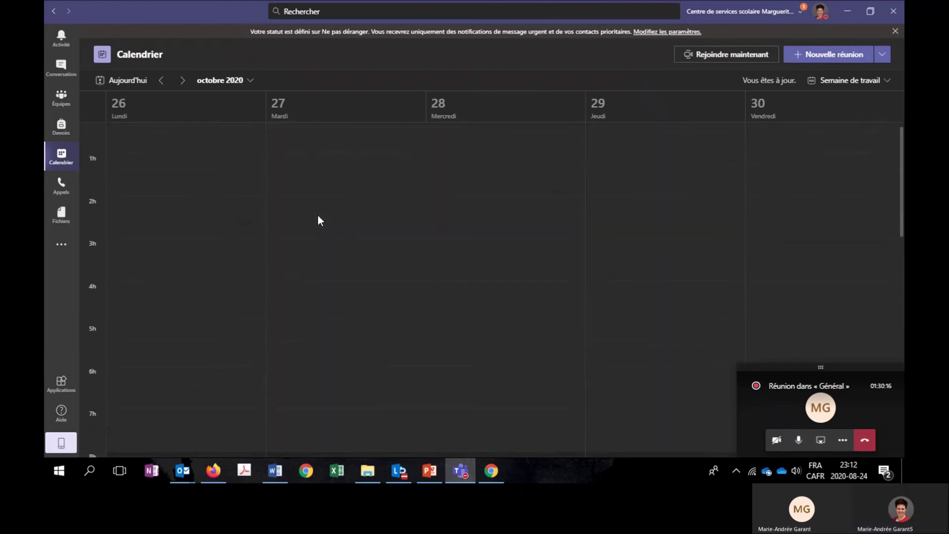
scroll(317, 218, down, 6)
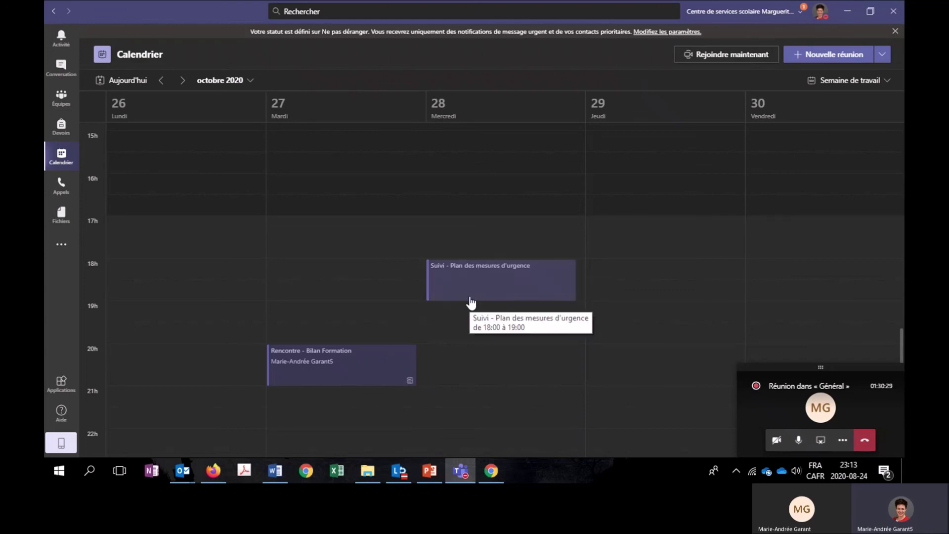
key(alt+Tab)
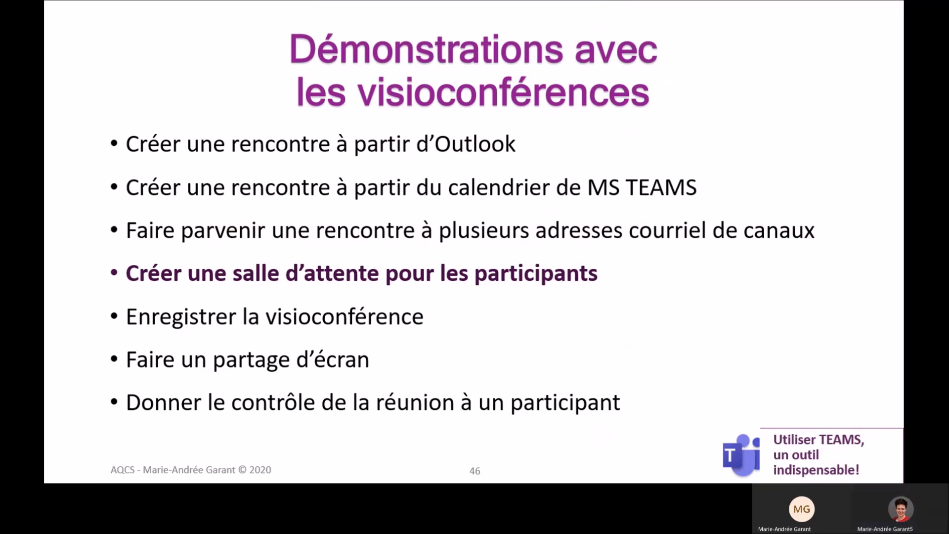
Open the meeting options page for Rencontre de suivi - Projet 1.
key(alt+Tab)
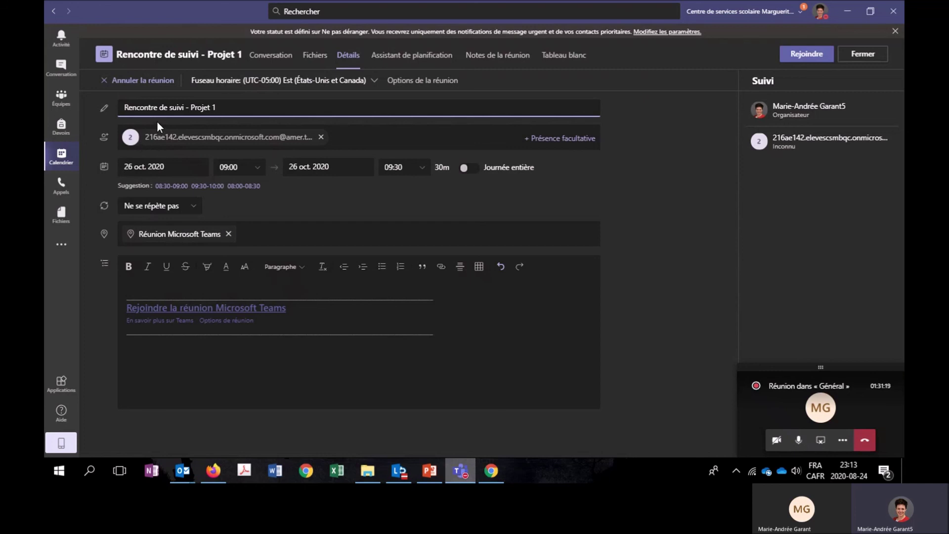
click(461, 112)
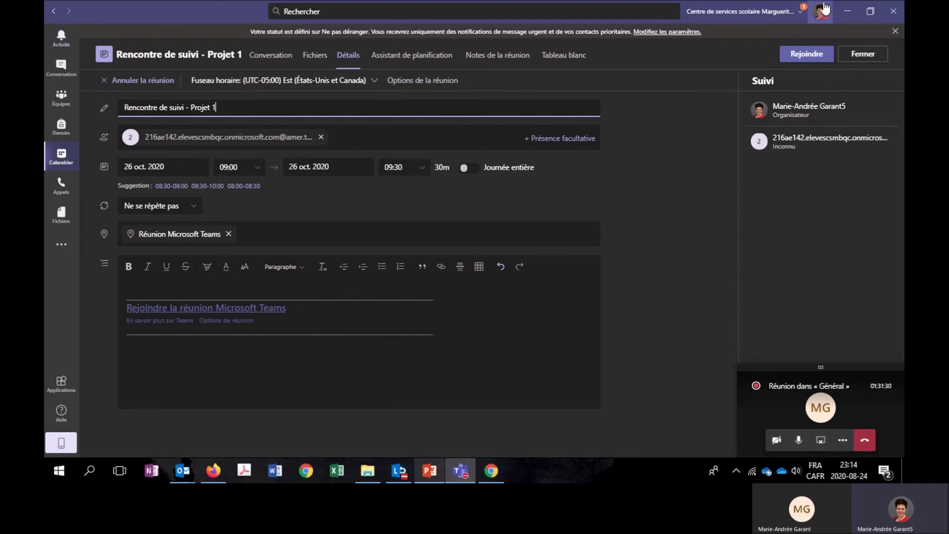
click(401, 81)
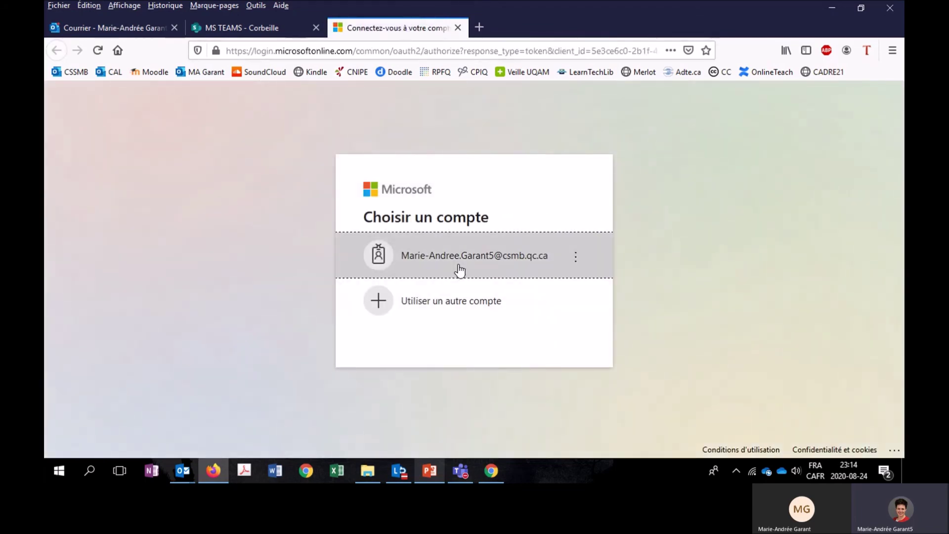
Sign in with the work account and let only 'Moi uniquement' bypass the lobby.
click(461, 267)
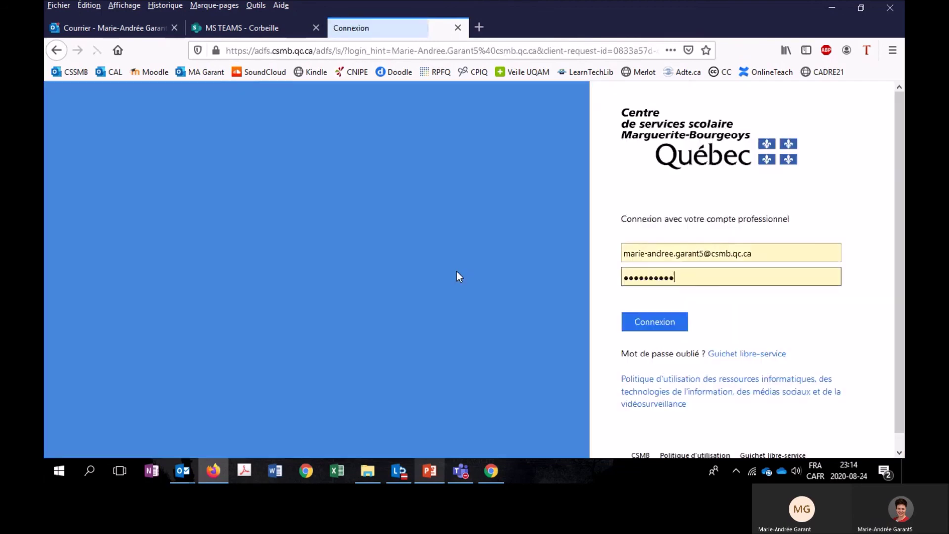
click(658, 323)
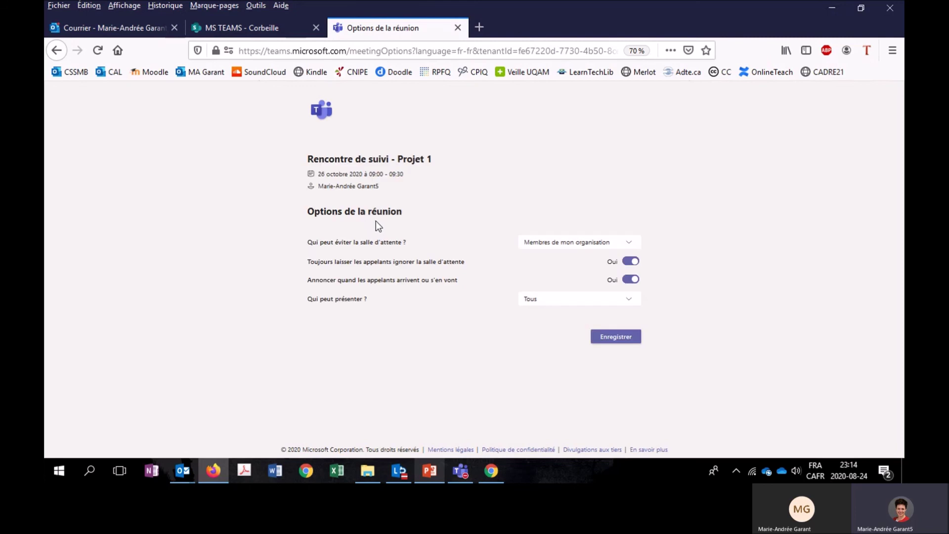
click(626, 243)
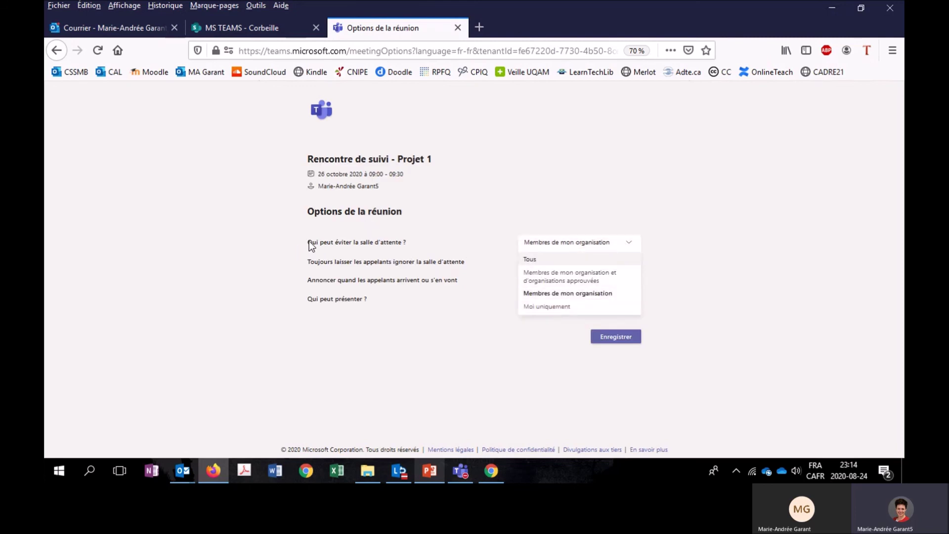
click(537, 306)
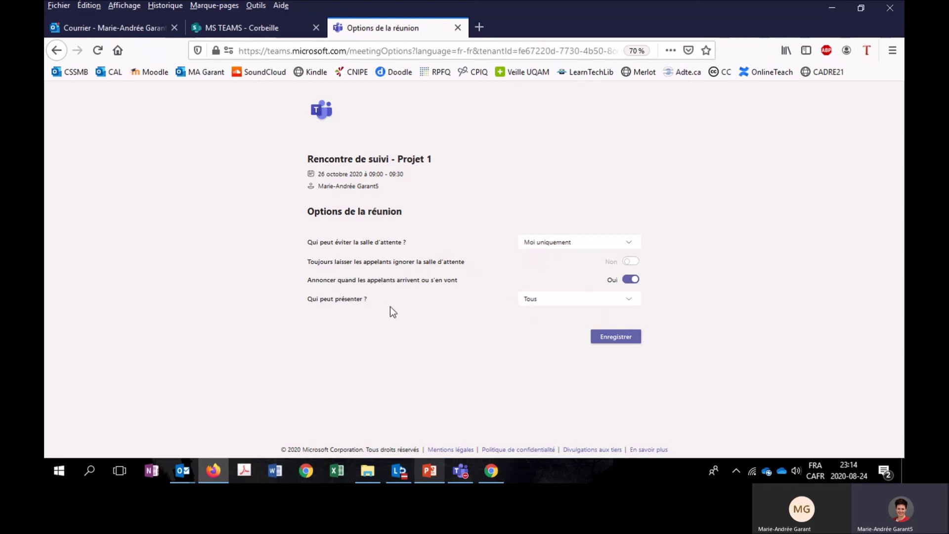
Limit presenting to 'Moi uniquement', save the options and return to Teams.
click(627, 311)
click(568, 356)
click(626, 302)
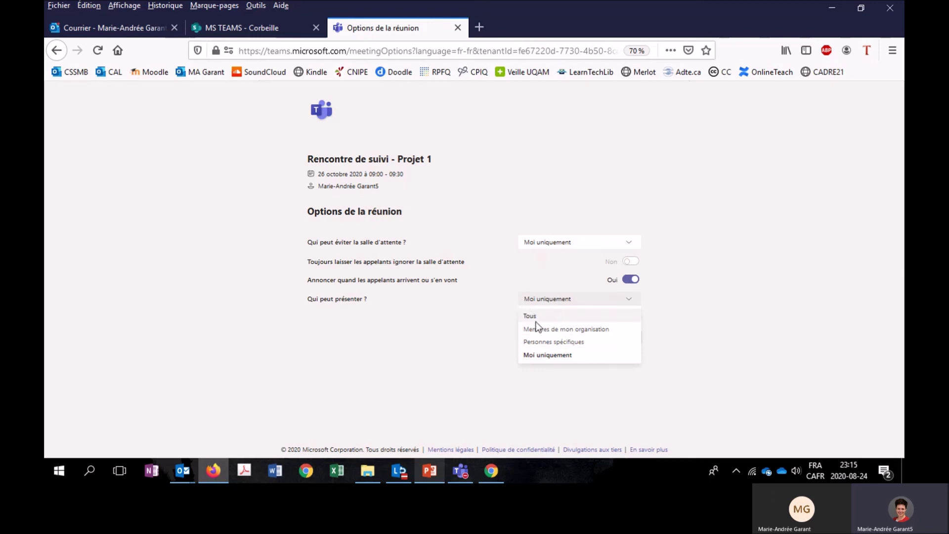
click(539, 355)
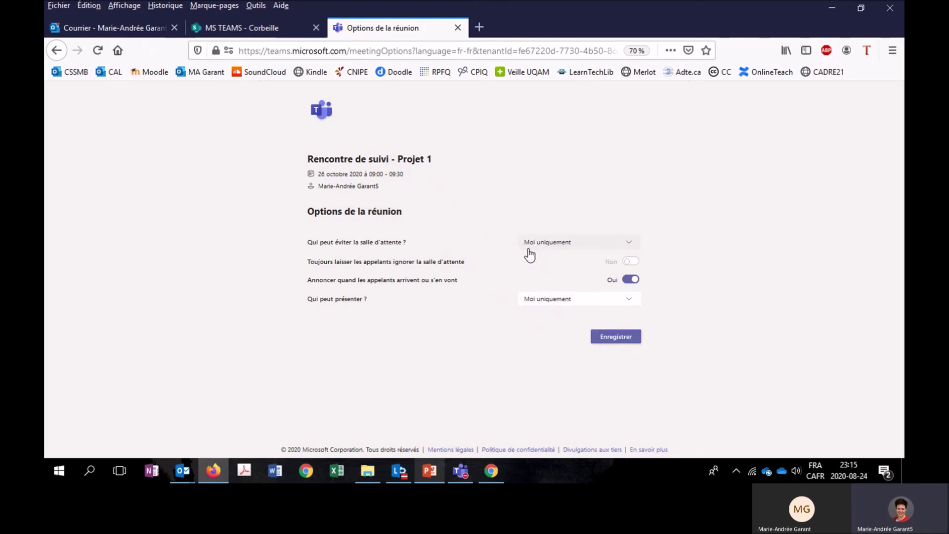
click(614, 341)
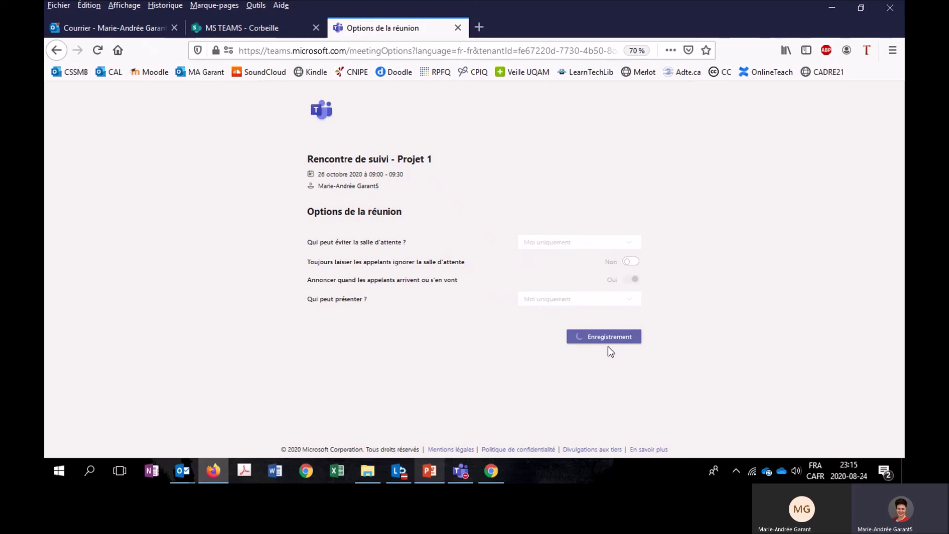
click(463, 473)
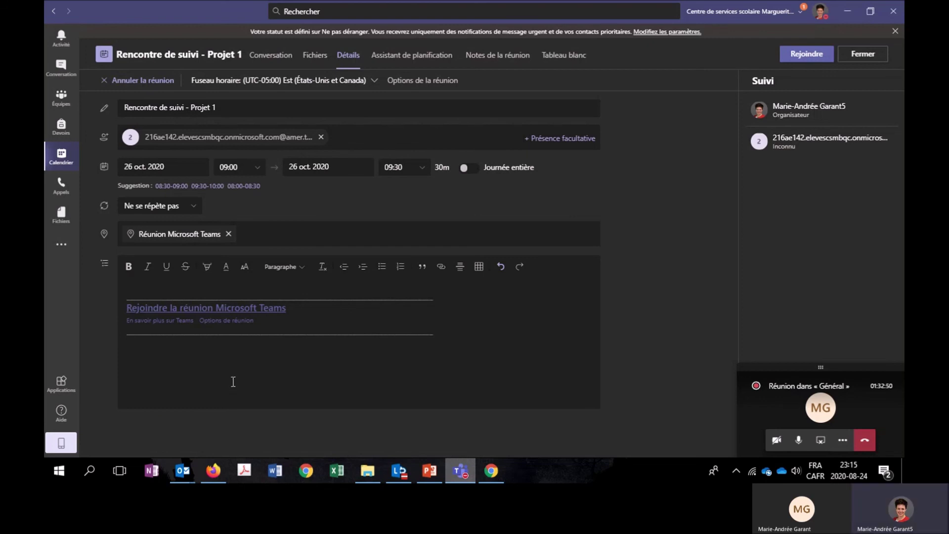
Stop the meeting recording from the call window's more-actions menu.
click(430, 471)
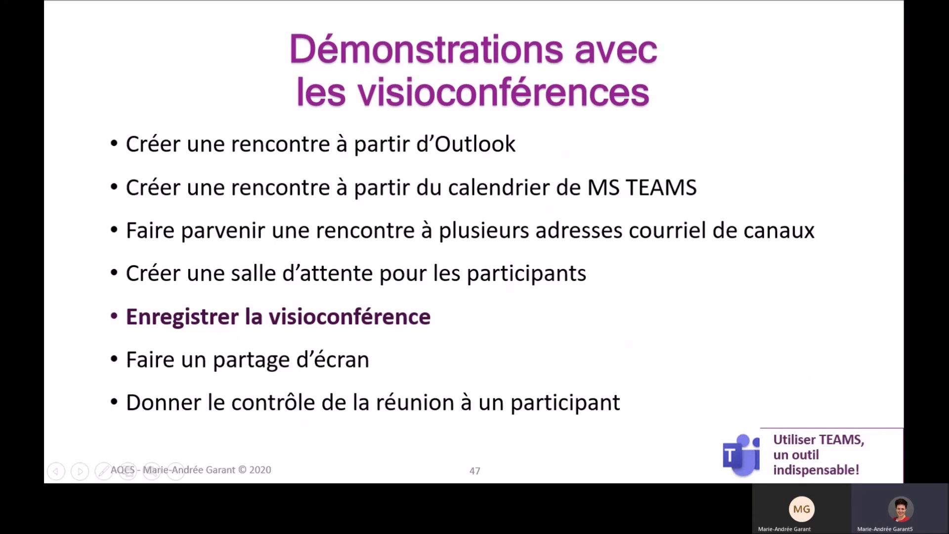
key(alt+Tab)
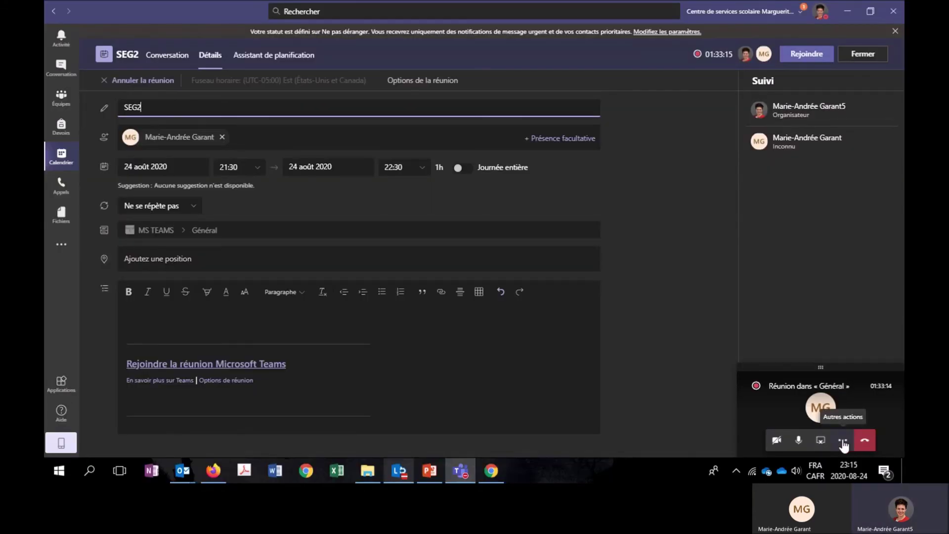
click(843, 441)
drag(818, 367, 405, 339)
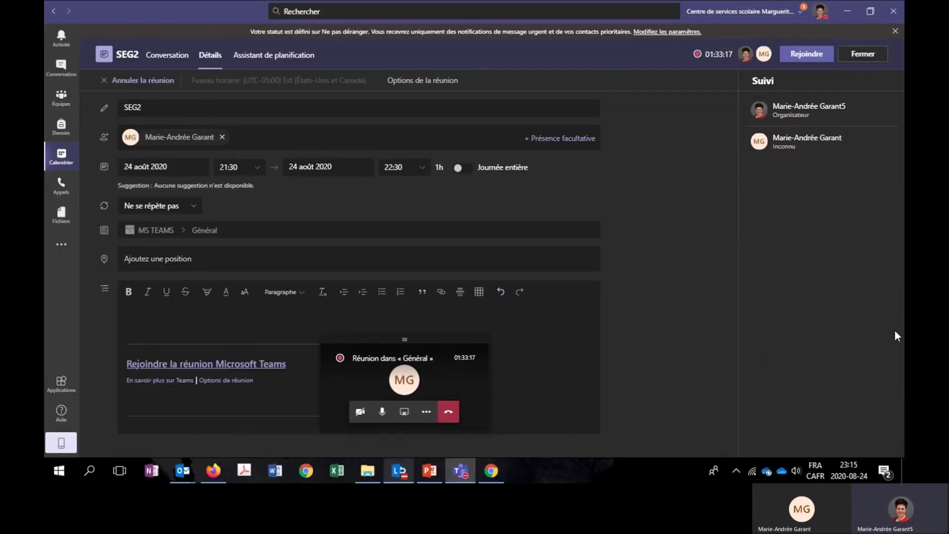
click(430, 416)
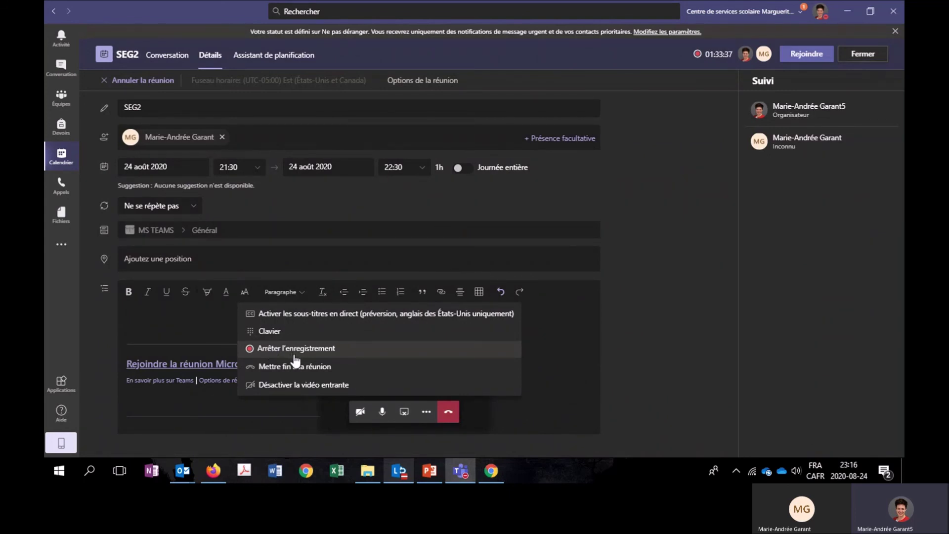
click(596, 431)
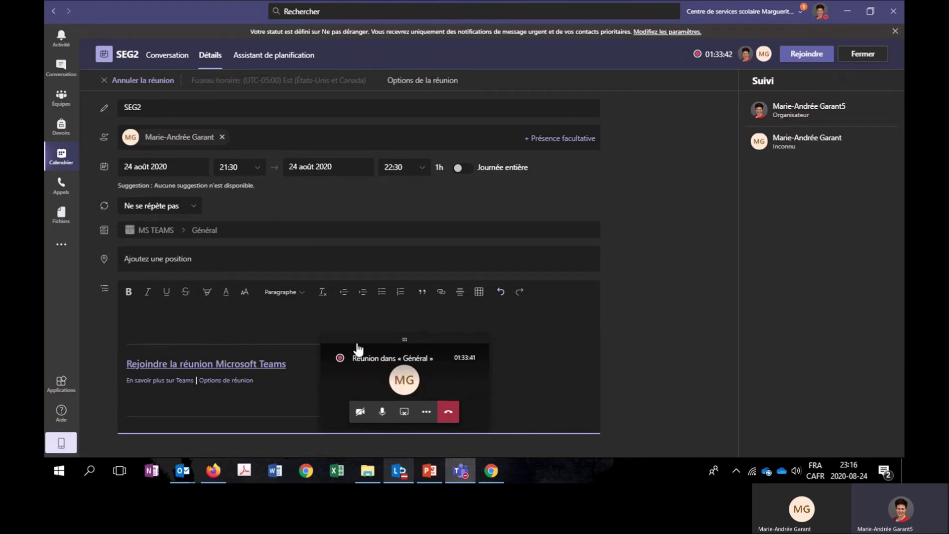
click(430, 471)
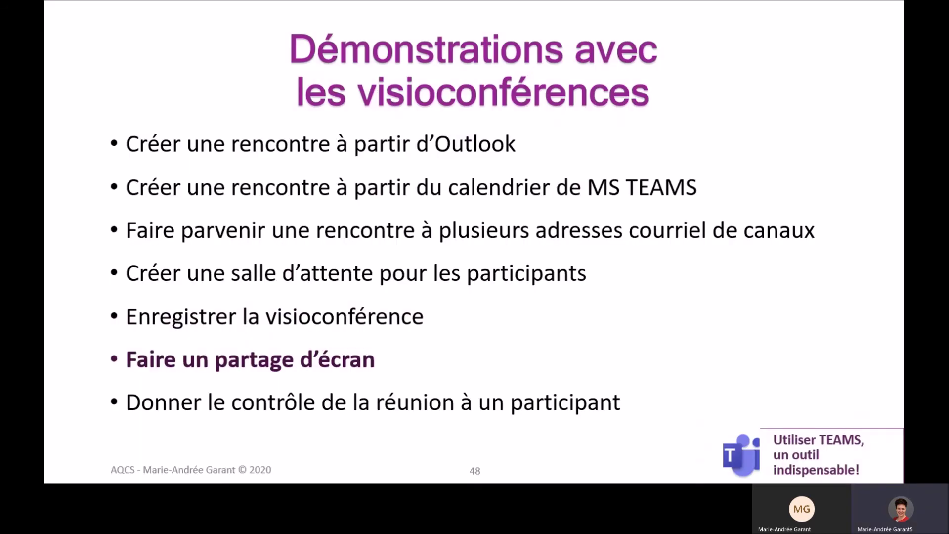
Advance past the giving-control slides and return to the screen-sharing Teams meeting.
key(Right)
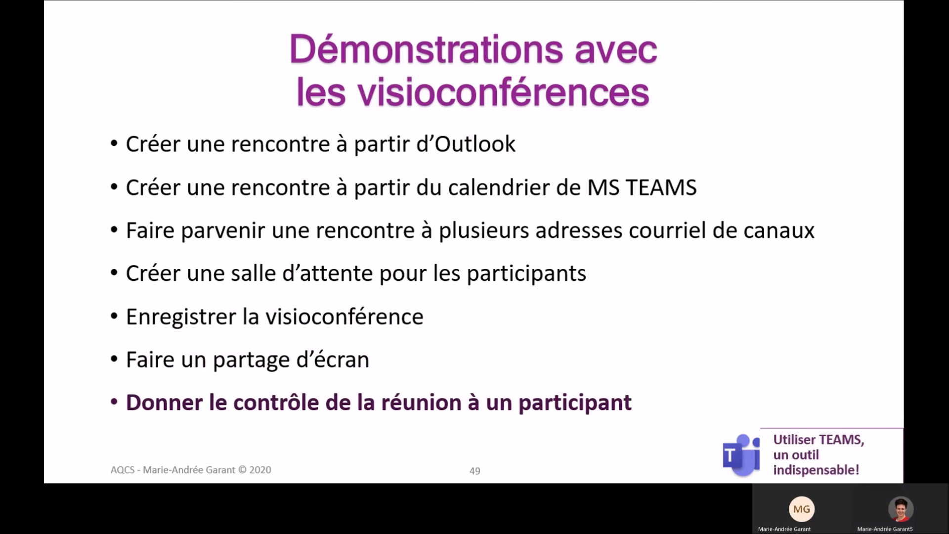
key(Right)
key(alt+Tab)
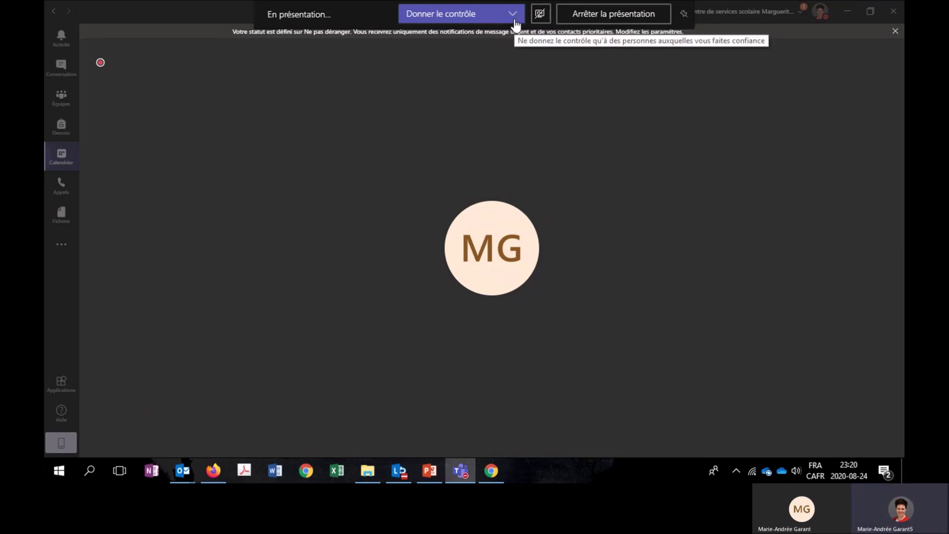
mouse_move(519, 287)
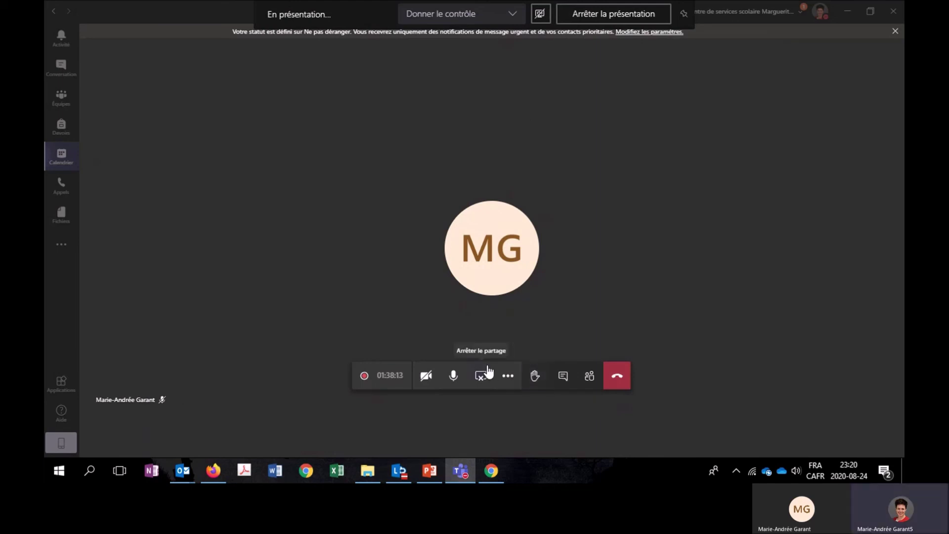